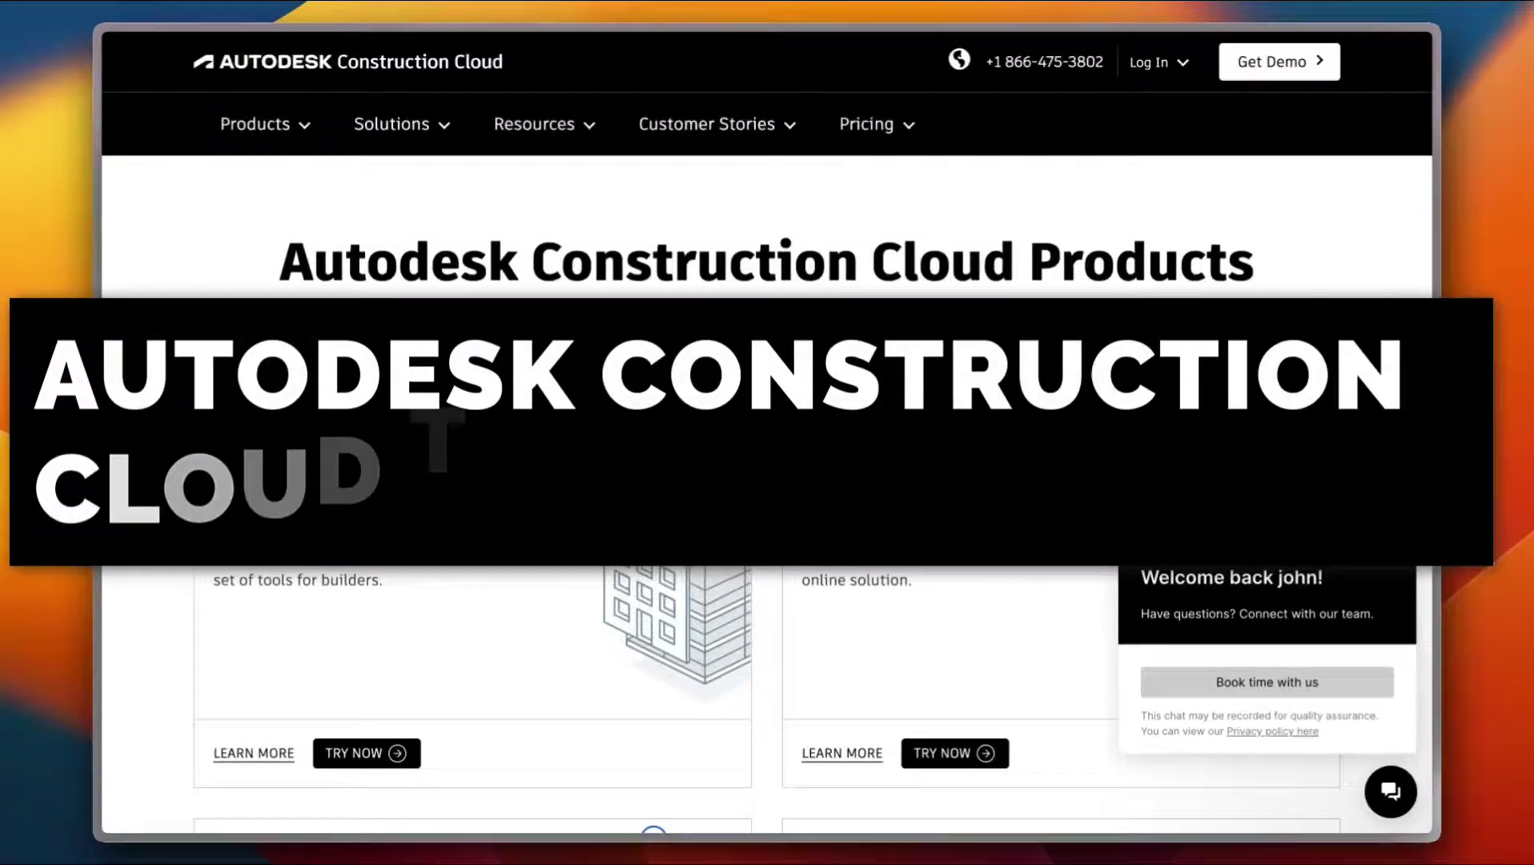
Scroll through the Autodesk Build trial page and select the browser's web address
{"action": "scroll", "coordinate": [766, 481], "scroll_direction": "down", "scroll_amount": 2}
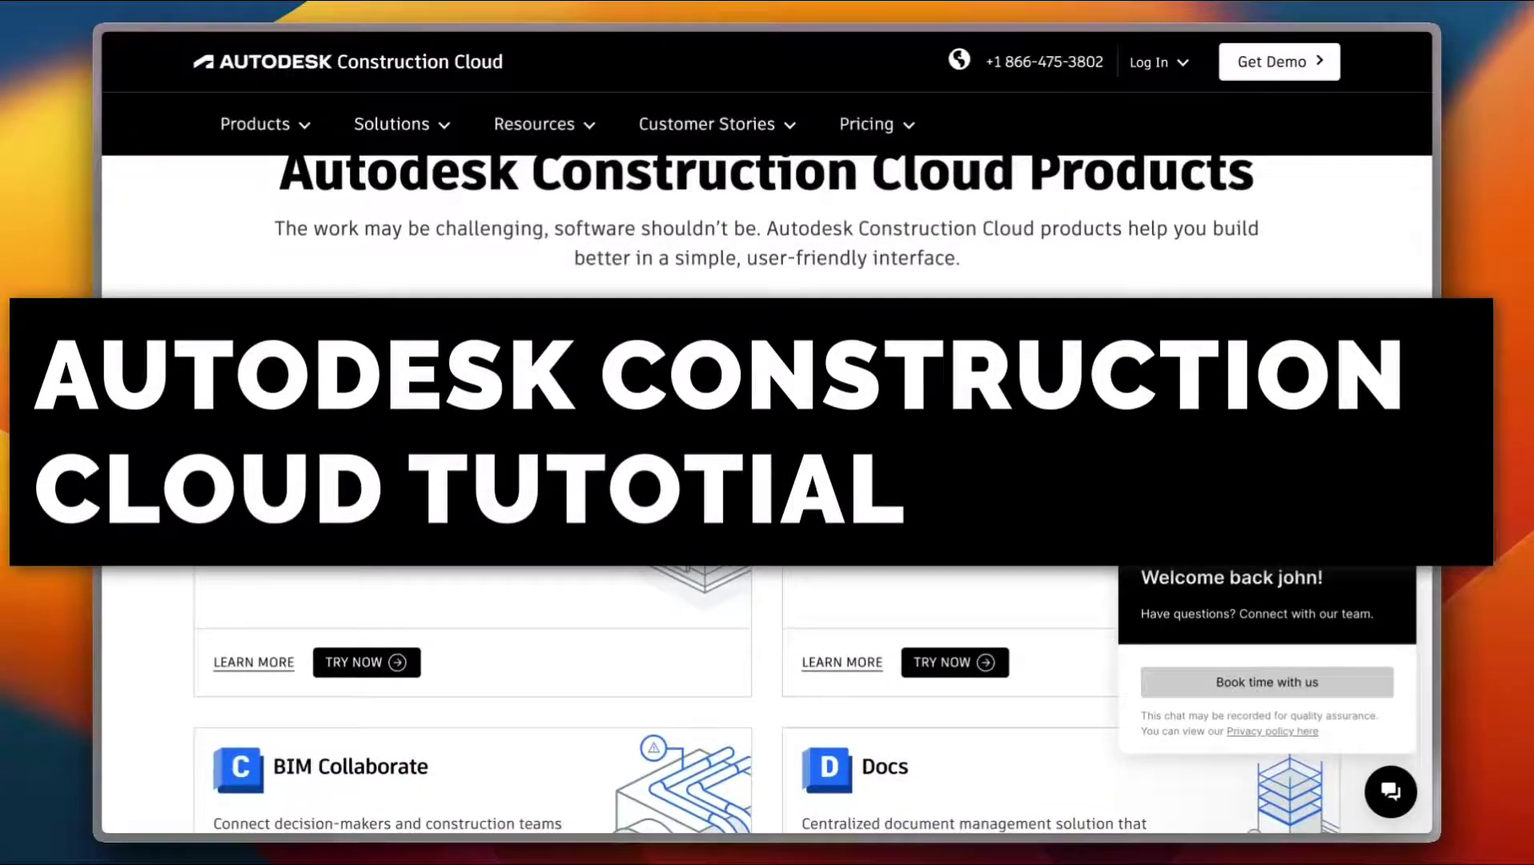
{"action": "scroll", "coordinate": [632, 424], "scroll_direction": "up", "scroll_amount": 2}
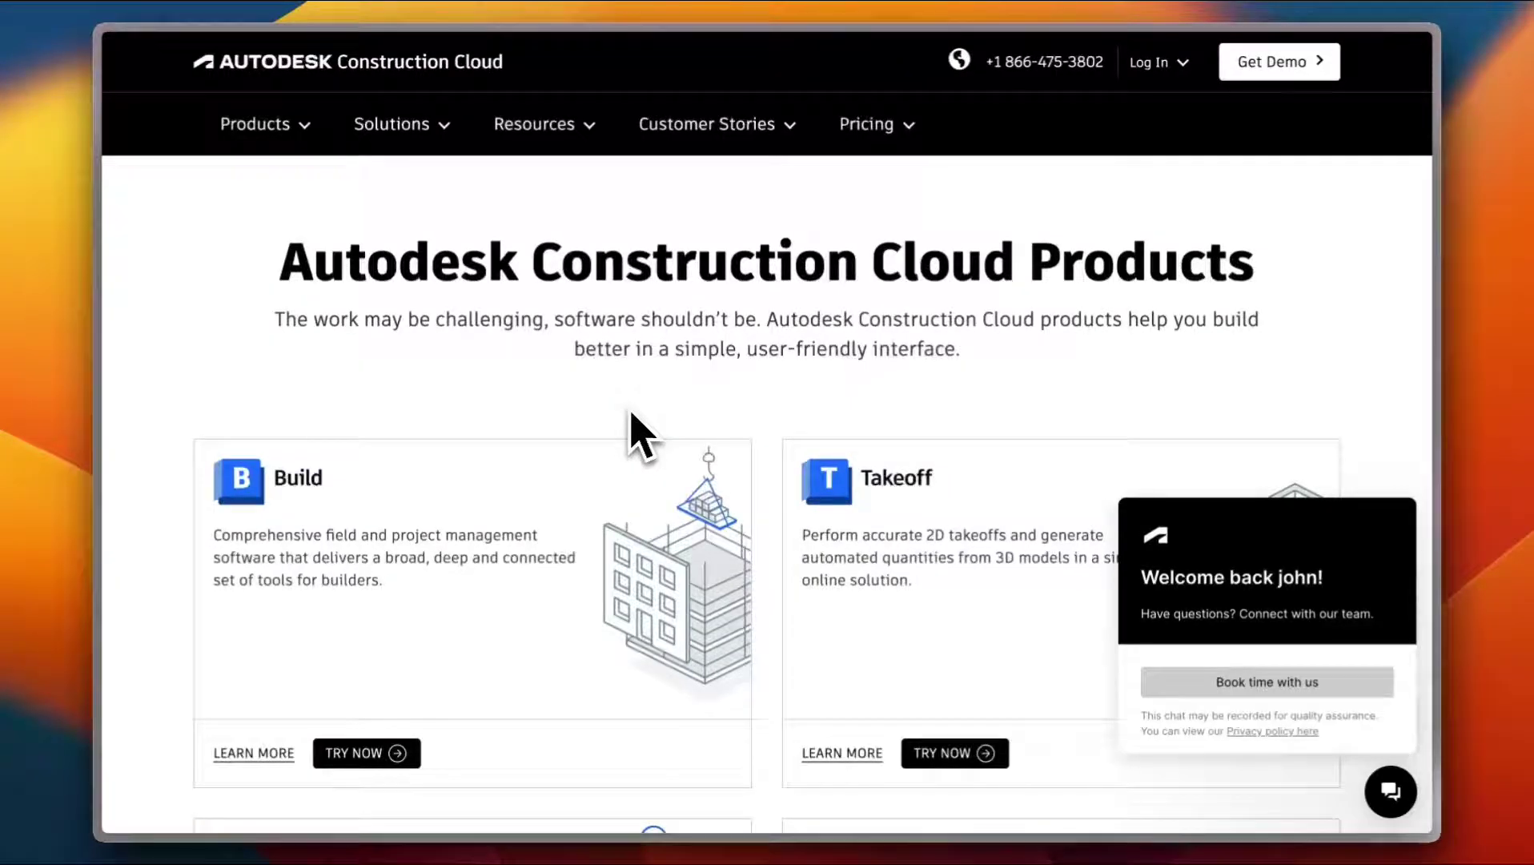
{"action": "mouse_move", "coordinate": [95, 296]}
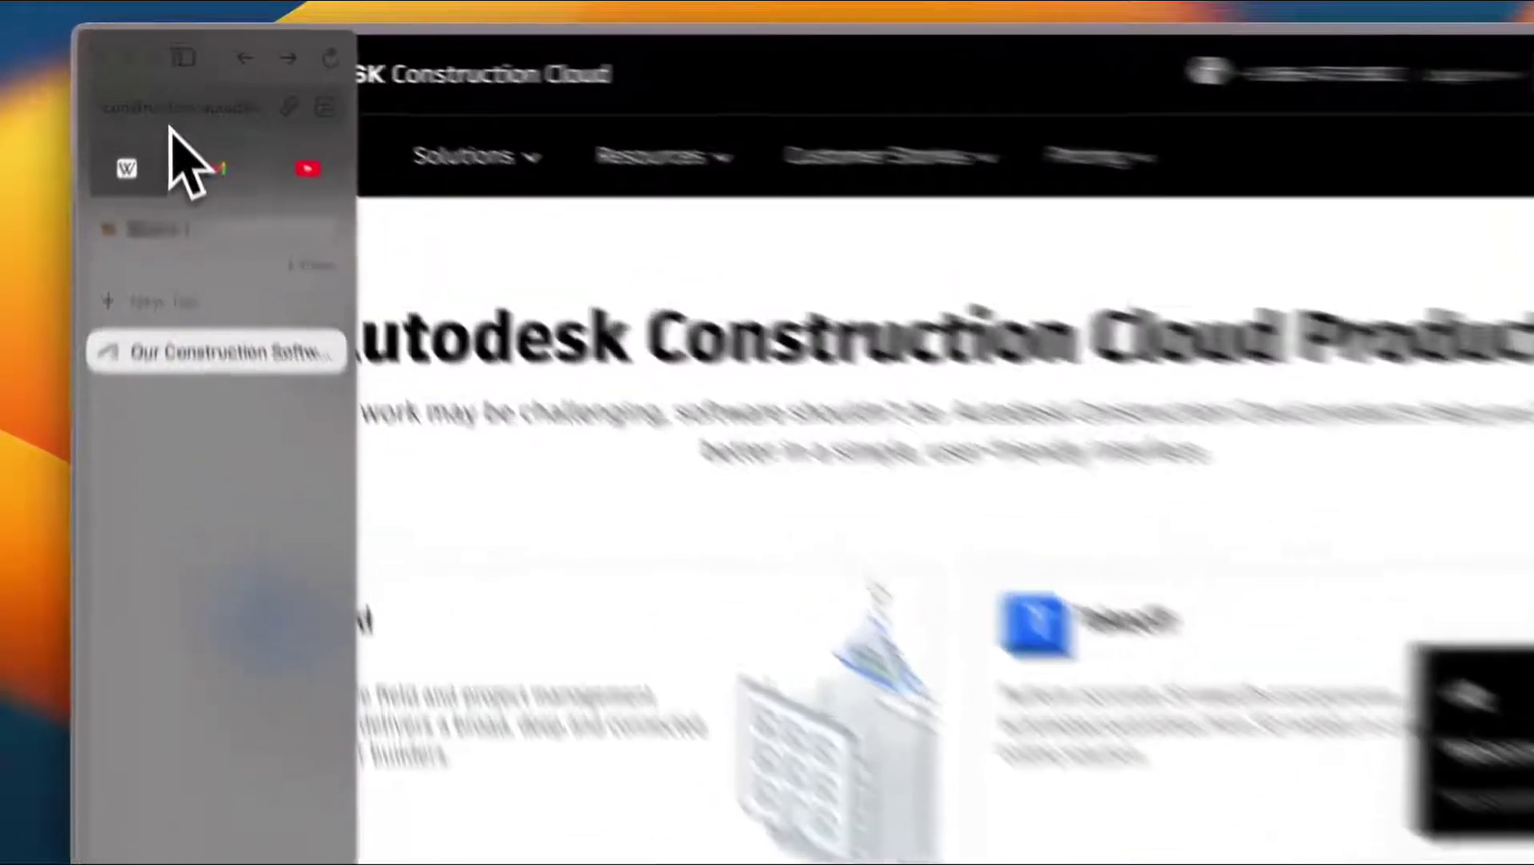
{"action": "left_click", "coordinate": [170, 87]}
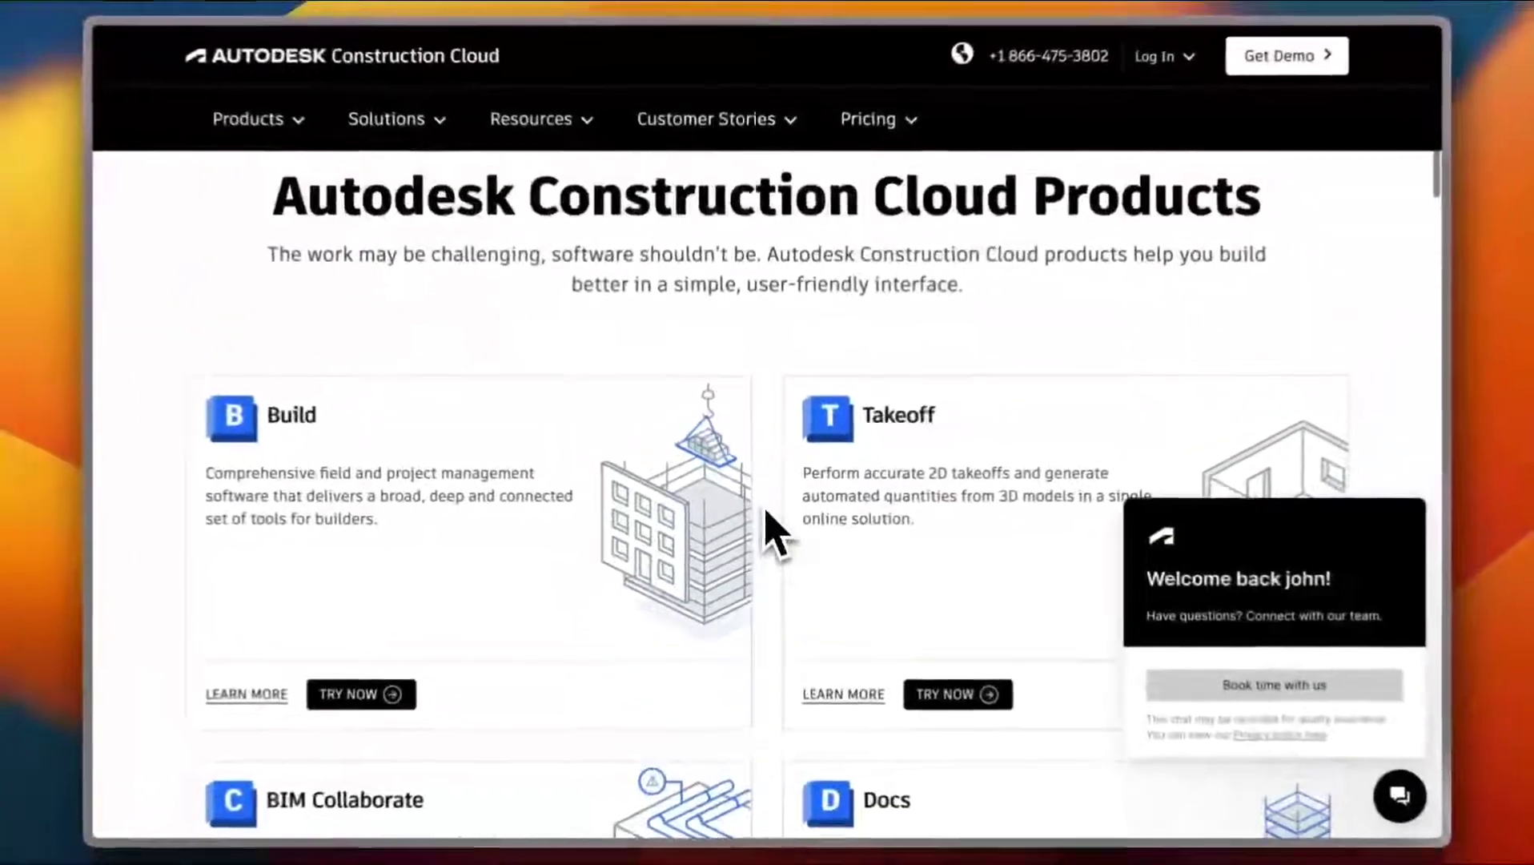
Accept the terms of use and start the free Autodesk Build trial
{"action": "scroll", "coordinate": [767, 514], "scroll_direction": "up", "scroll_amount": 2}
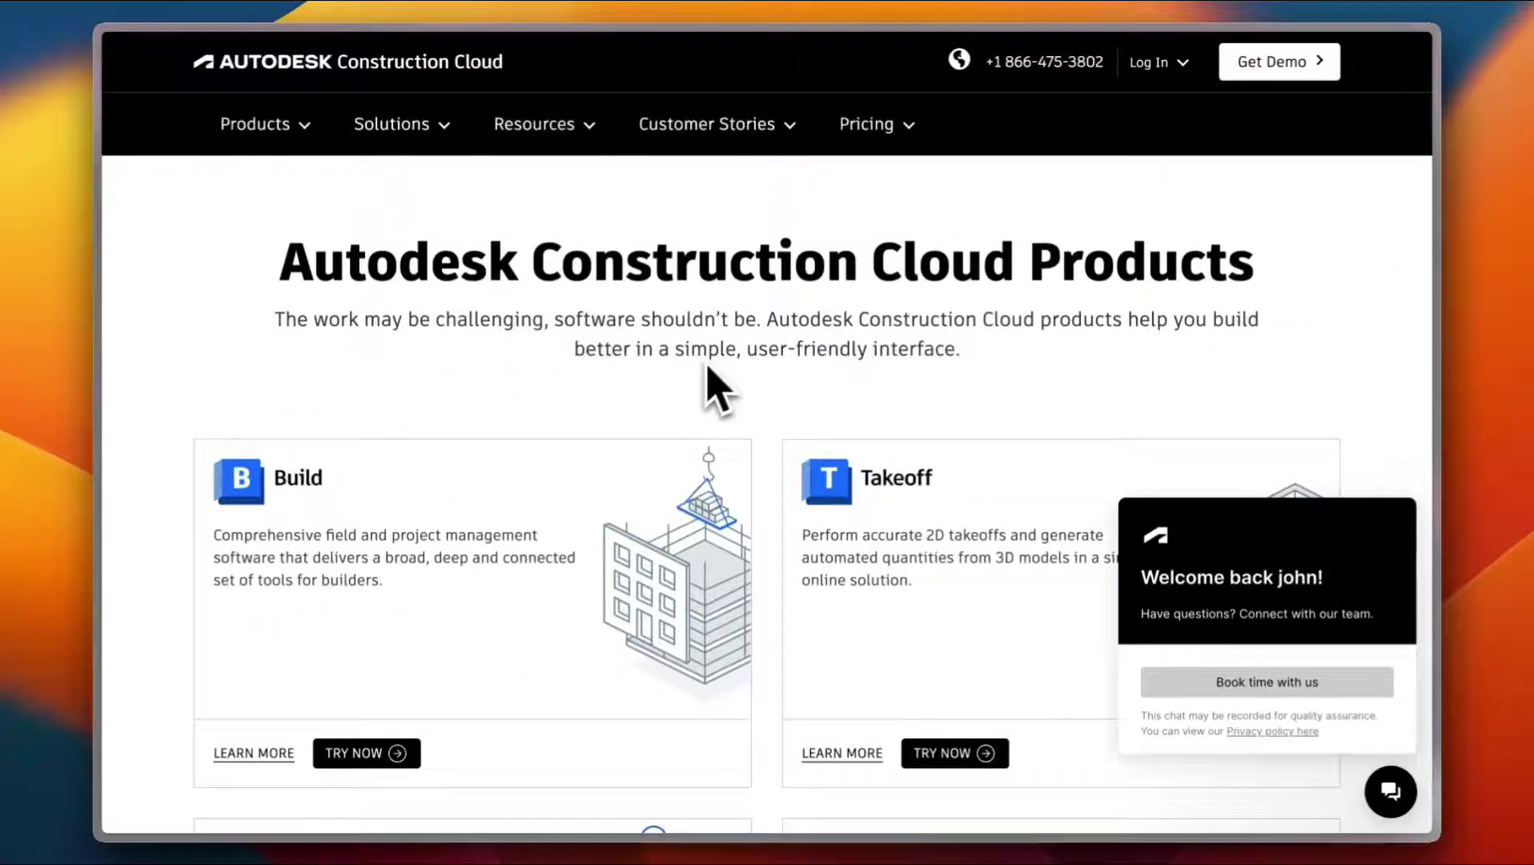
{"action": "scroll", "coordinate": [710, 393], "scroll_direction": "down", "scroll_amount": 1}
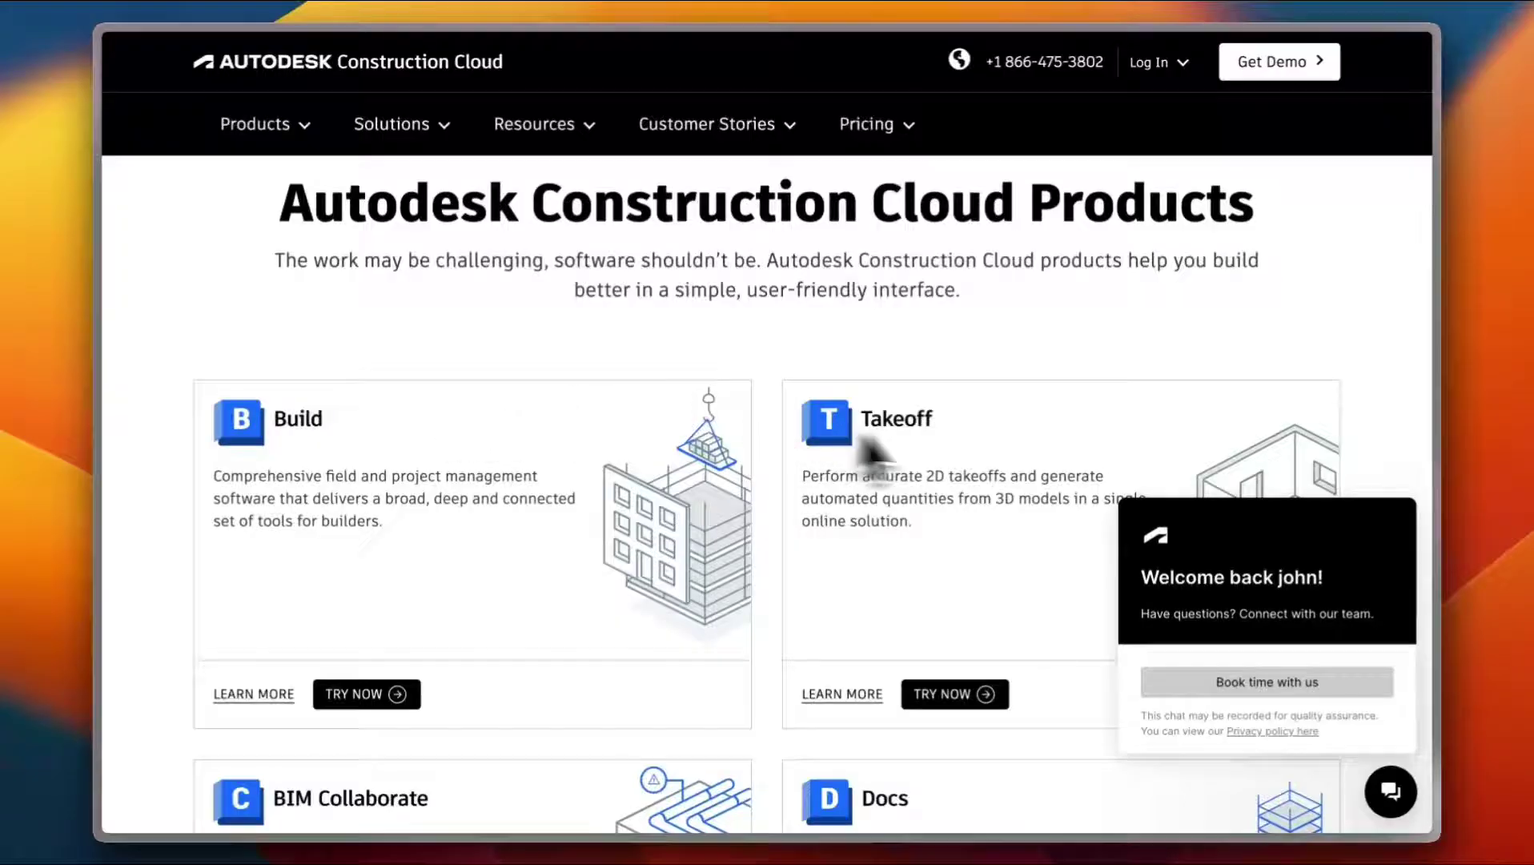
{"action": "scroll", "coordinate": [921, 445], "scroll_direction": "down", "scroll_amount": 5}
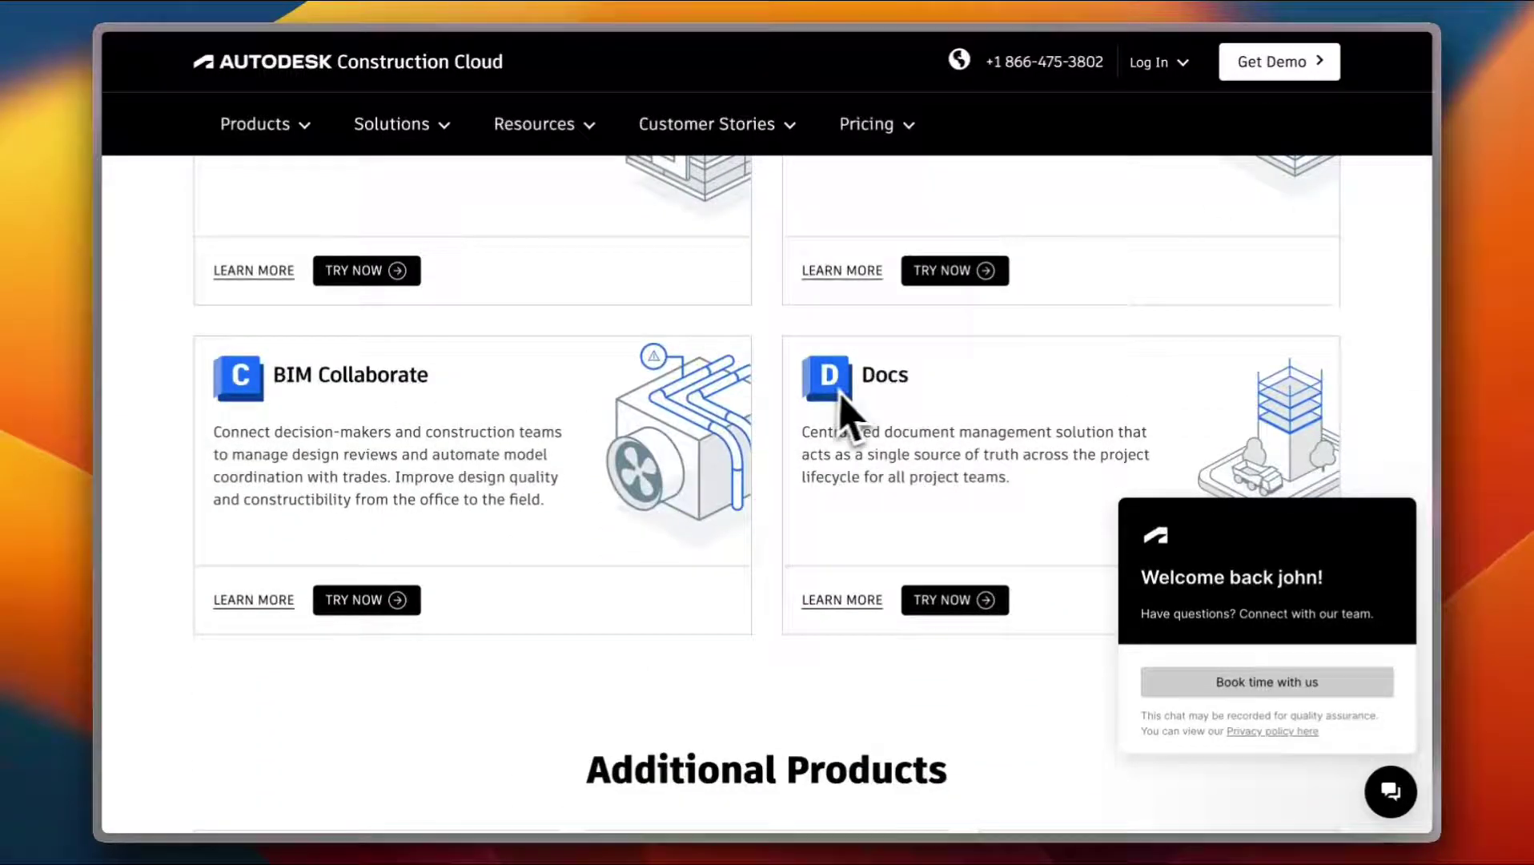
{"action": "scroll", "coordinate": [775, 438], "scroll_direction": "down", "scroll_amount": 7}
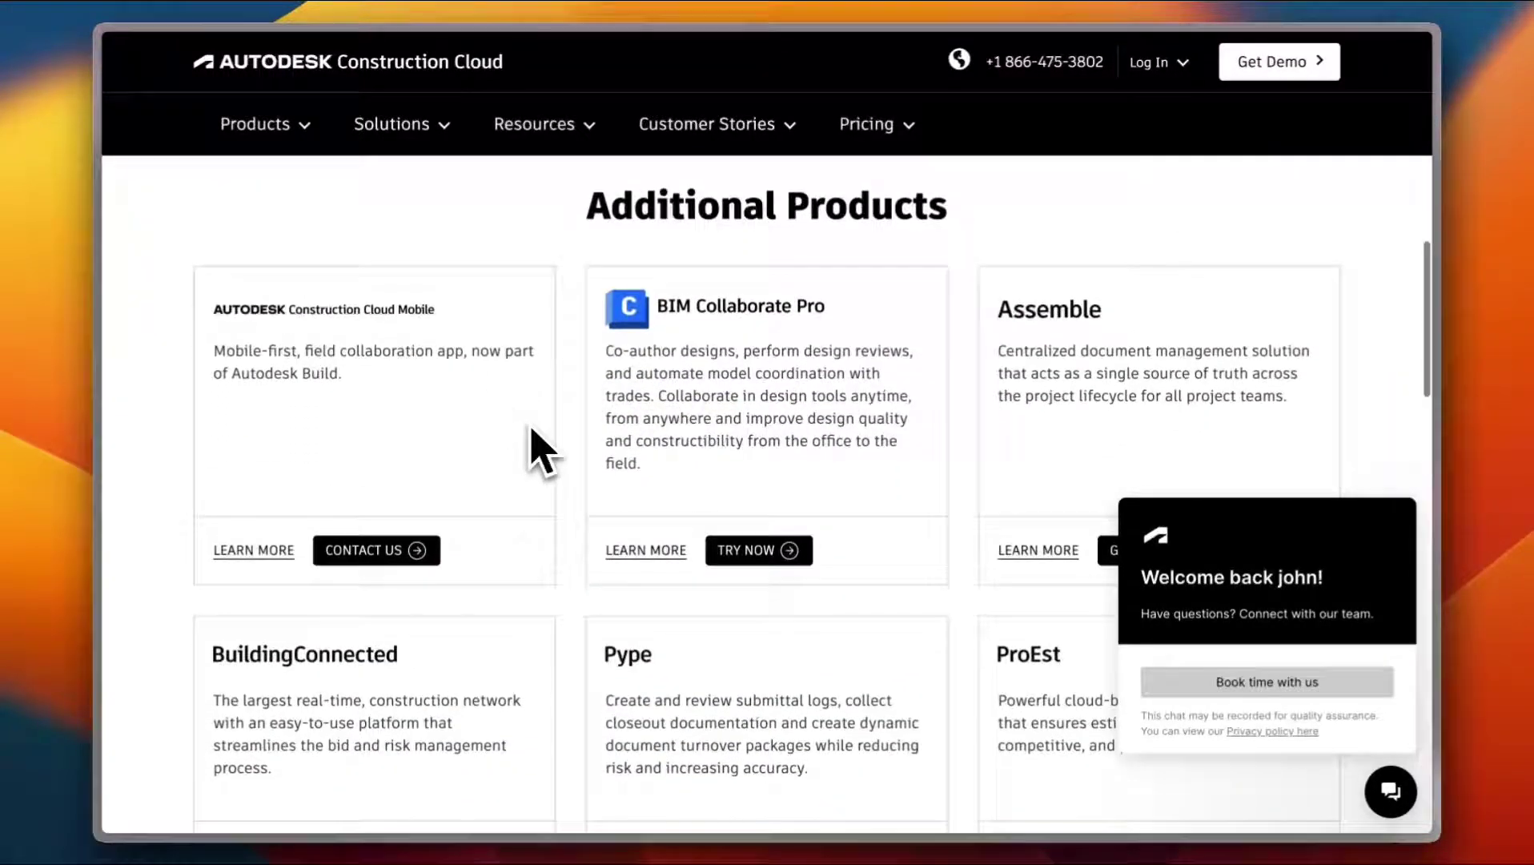
{"action": "scroll", "coordinate": [531, 436], "scroll_direction": "down", "scroll_amount": 7}
{"action": "scroll", "coordinate": [531, 445], "scroll_direction": "up", "scroll_amount": 20}
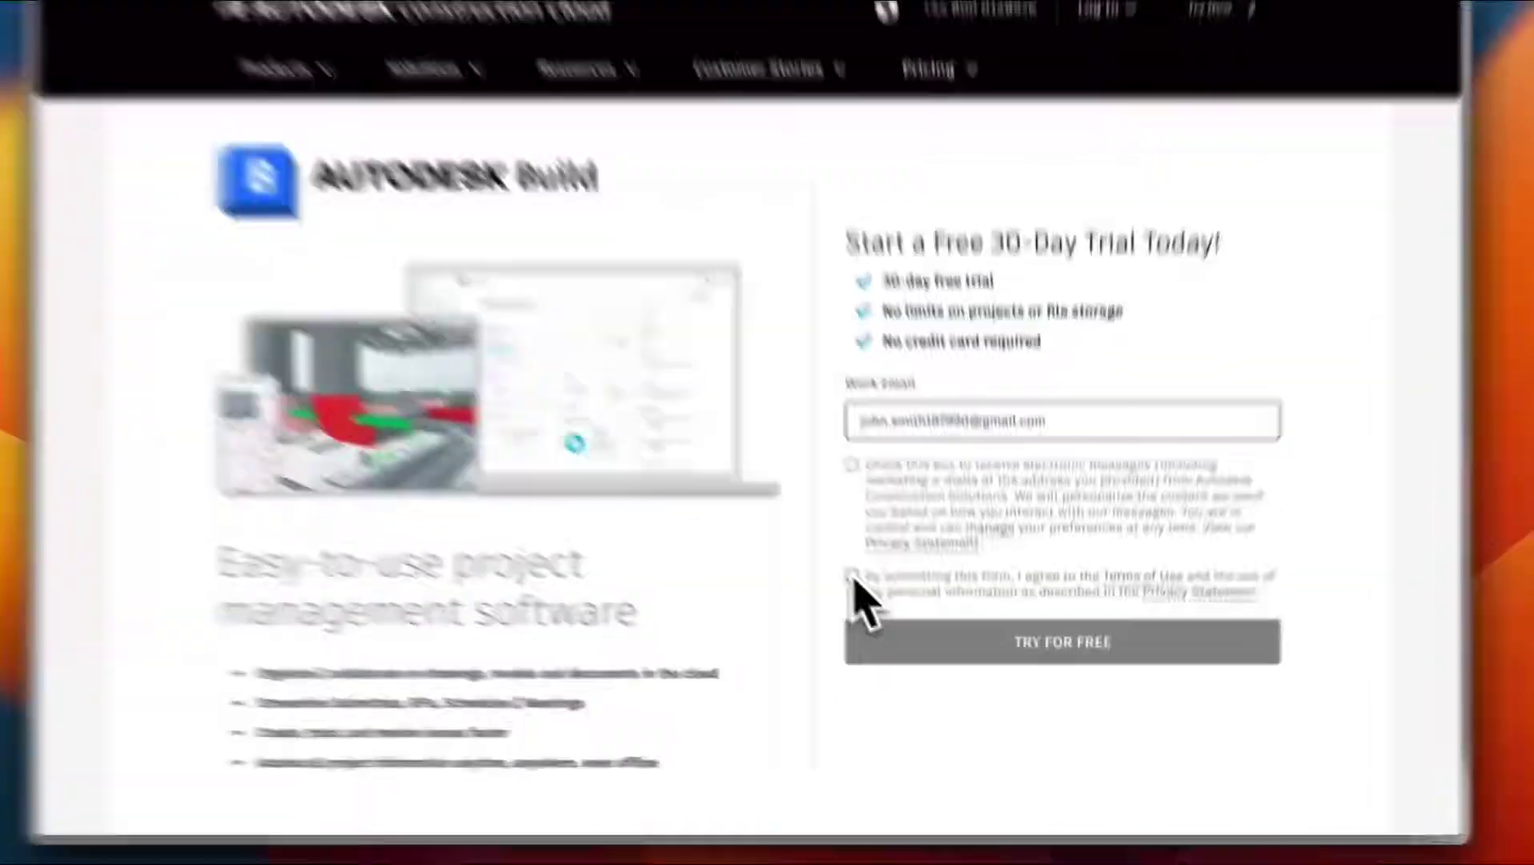
{"action": "left_click", "coordinate": [1046, 526]}
{"action": "left_click", "coordinate": [919, 492]}
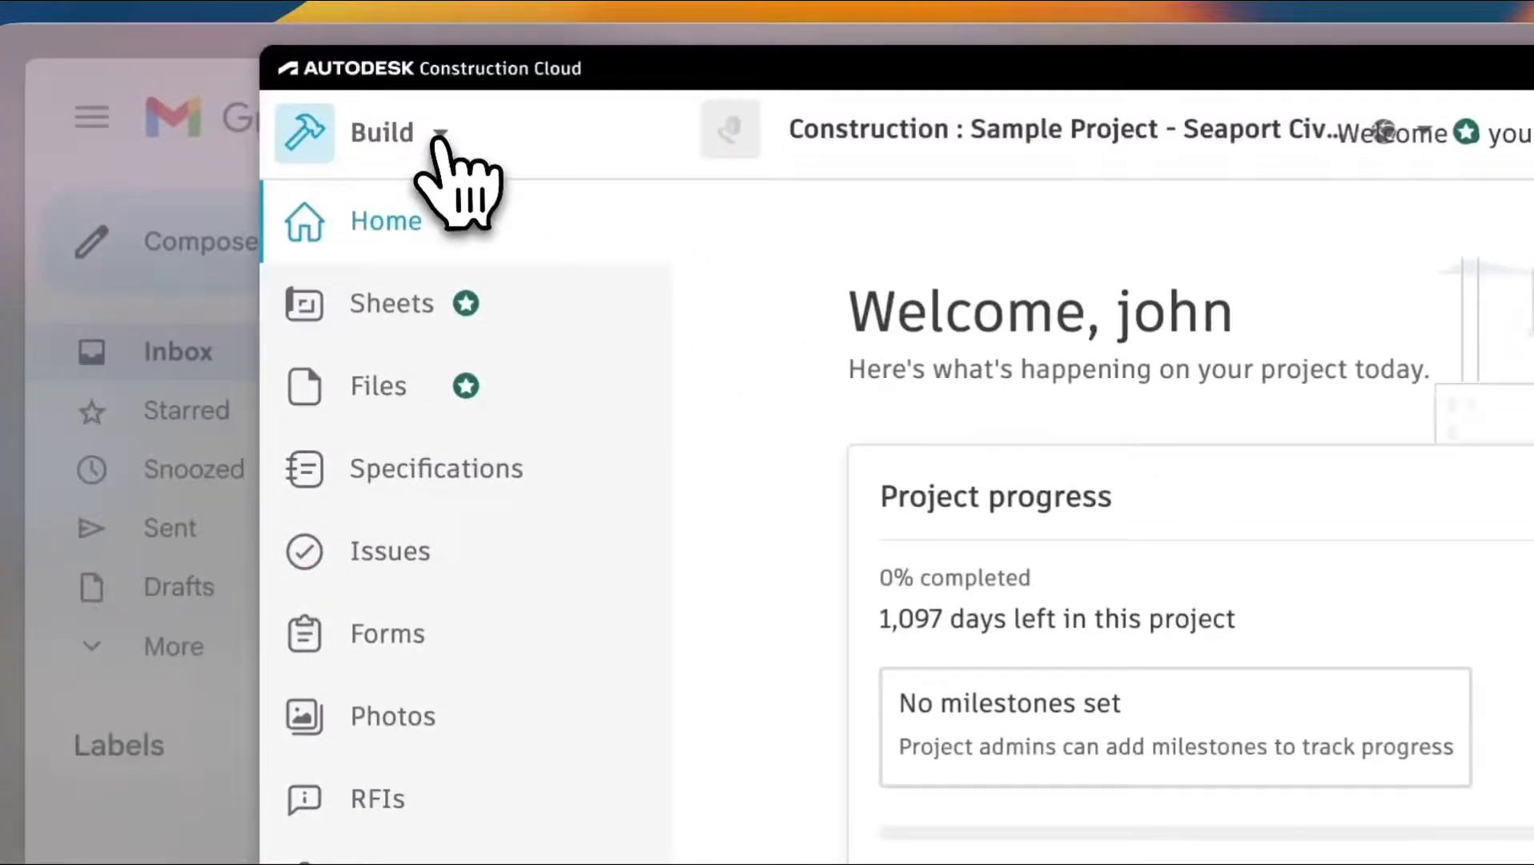
{"action": "left_click", "coordinate": [439, 133]}
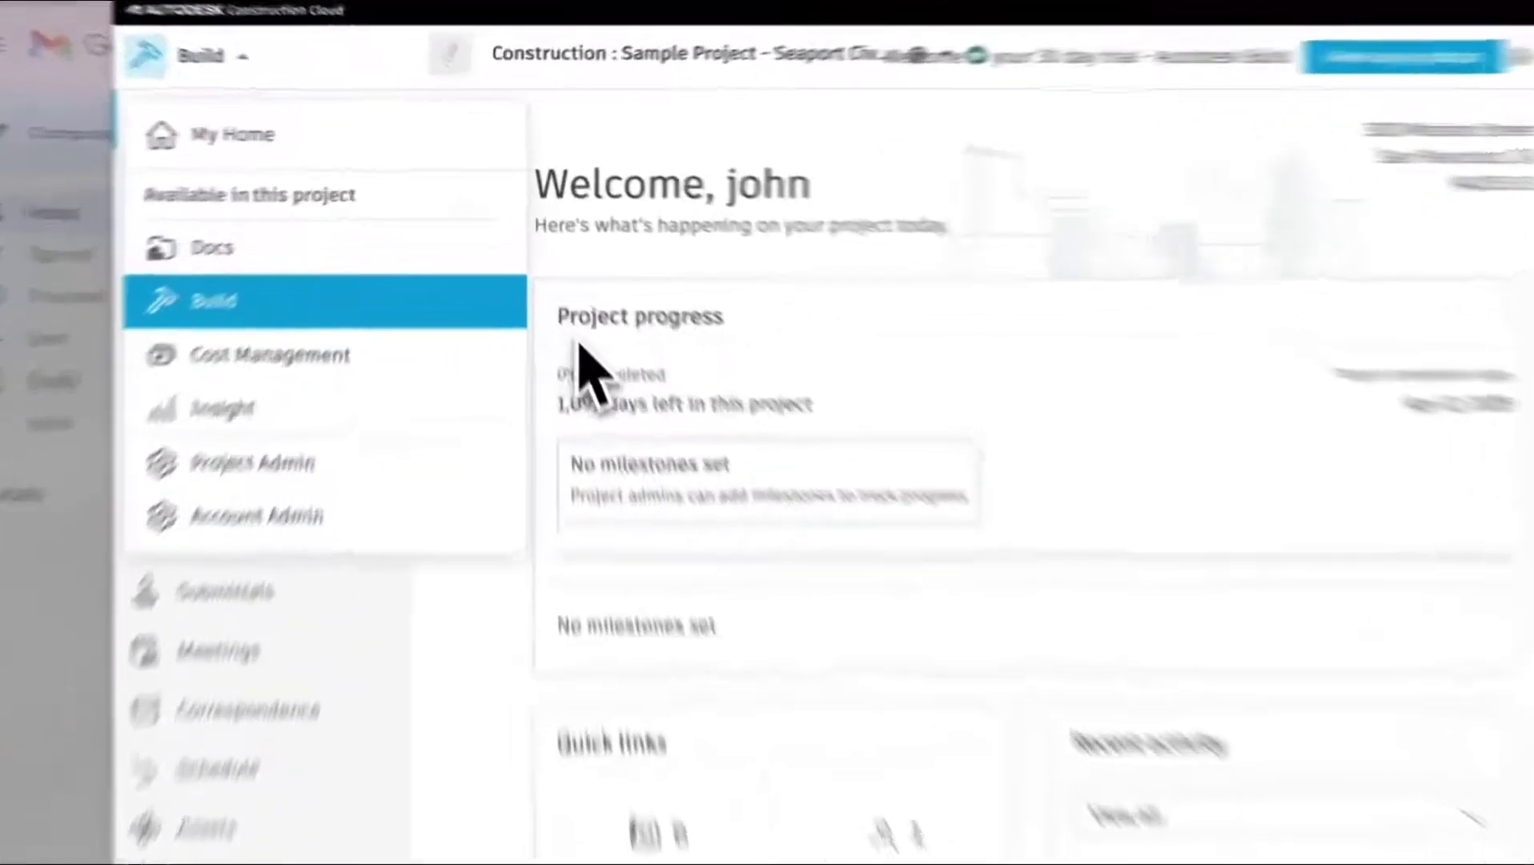
{"action": "left_click", "coordinate": [553, 296]}
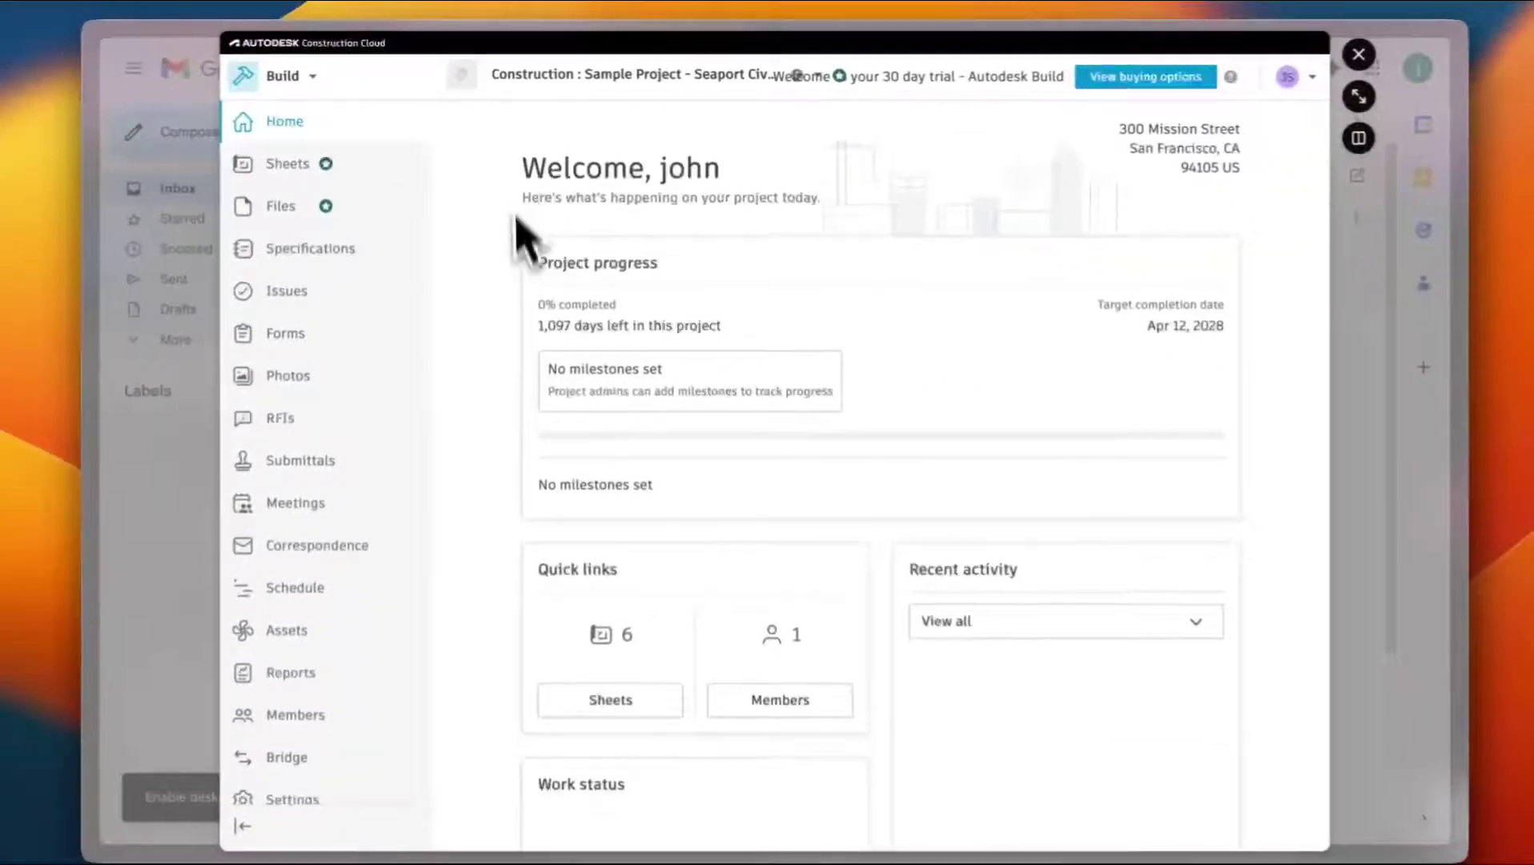
{"action": "scroll", "coordinate": [709, 352], "scroll_direction": "down", "scroll_amount": 5}
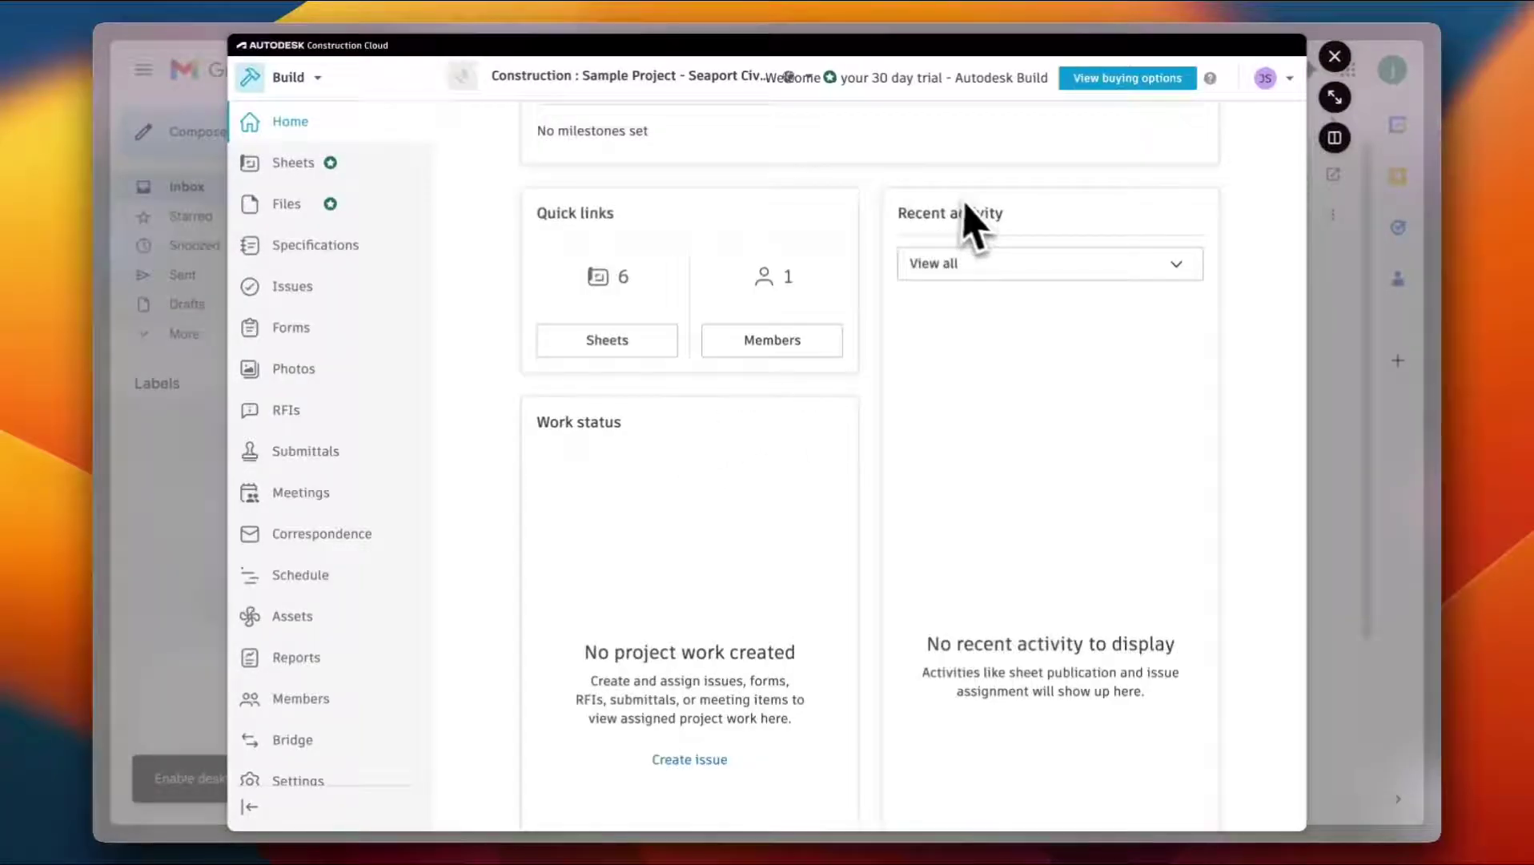
{"action": "scroll", "coordinate": [901, 514], "scroll_direction": "down", "scroll_amount": 10}
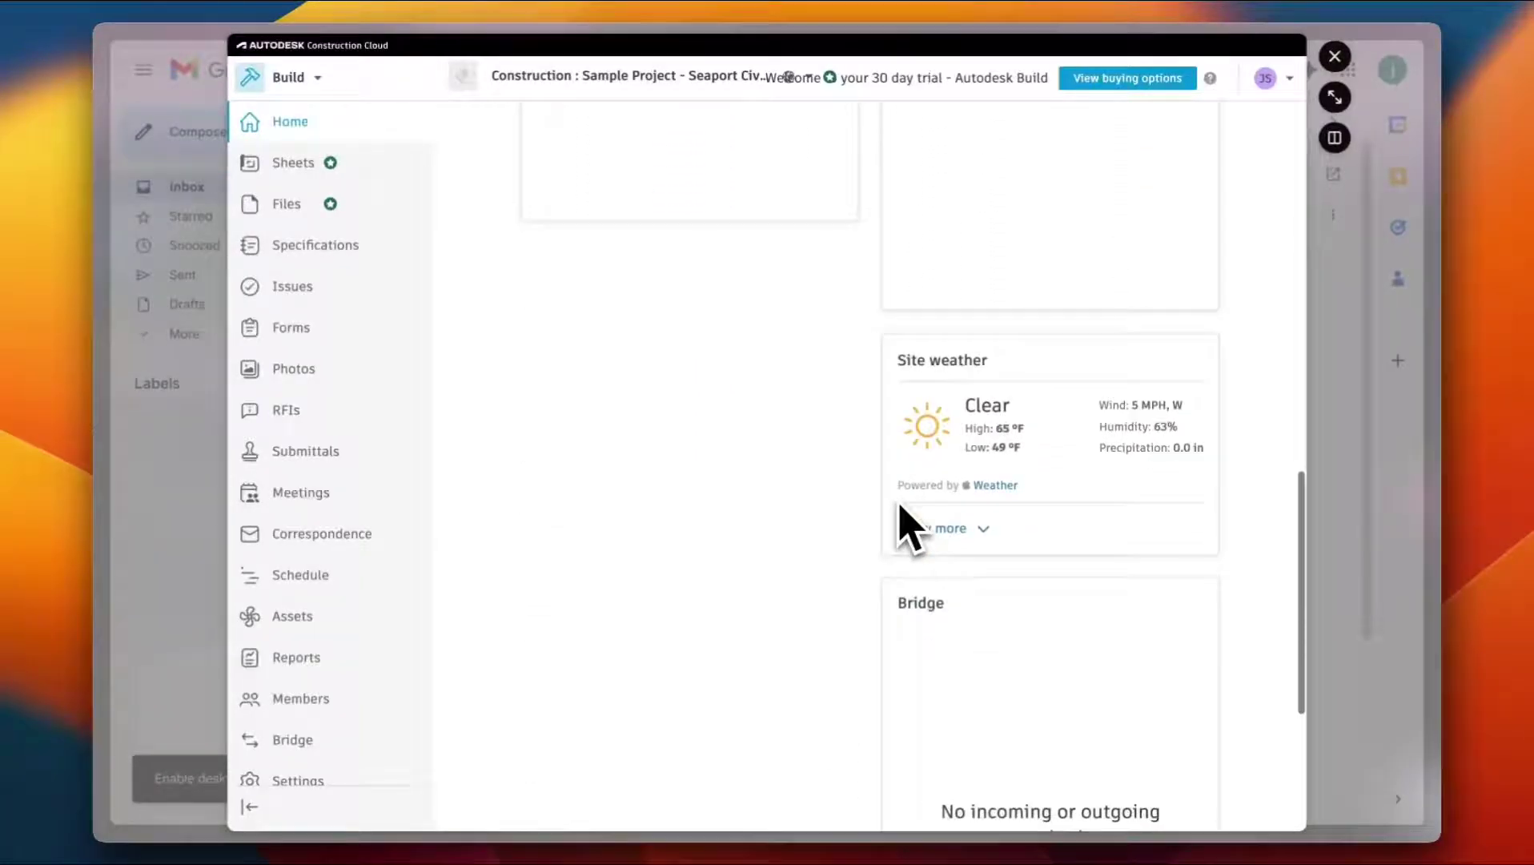
{"action": "scroll", "coordinate": [942, 596], "scroll_direction": "down", "scroll_amount": 4}
{"action": "scroll", "coordinate": [942, 609], "scroll_direction": "up", "scroll_amount": 15}
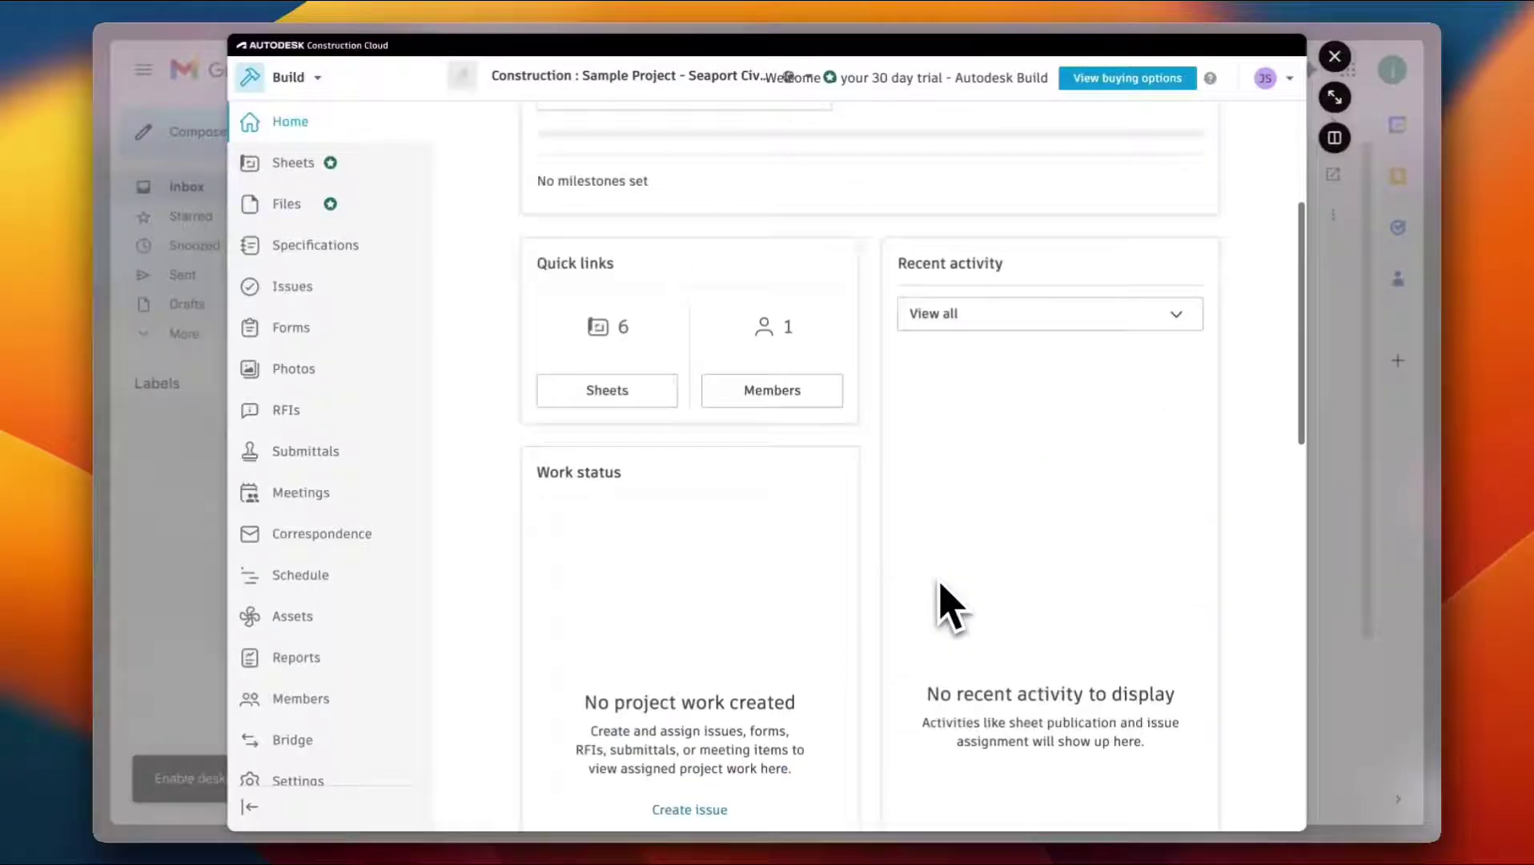
Open sheet A001 from the Sheets list and zoom into its Architectural Sheet List
{"action": "left_click", "coordinate": [311, 164]}
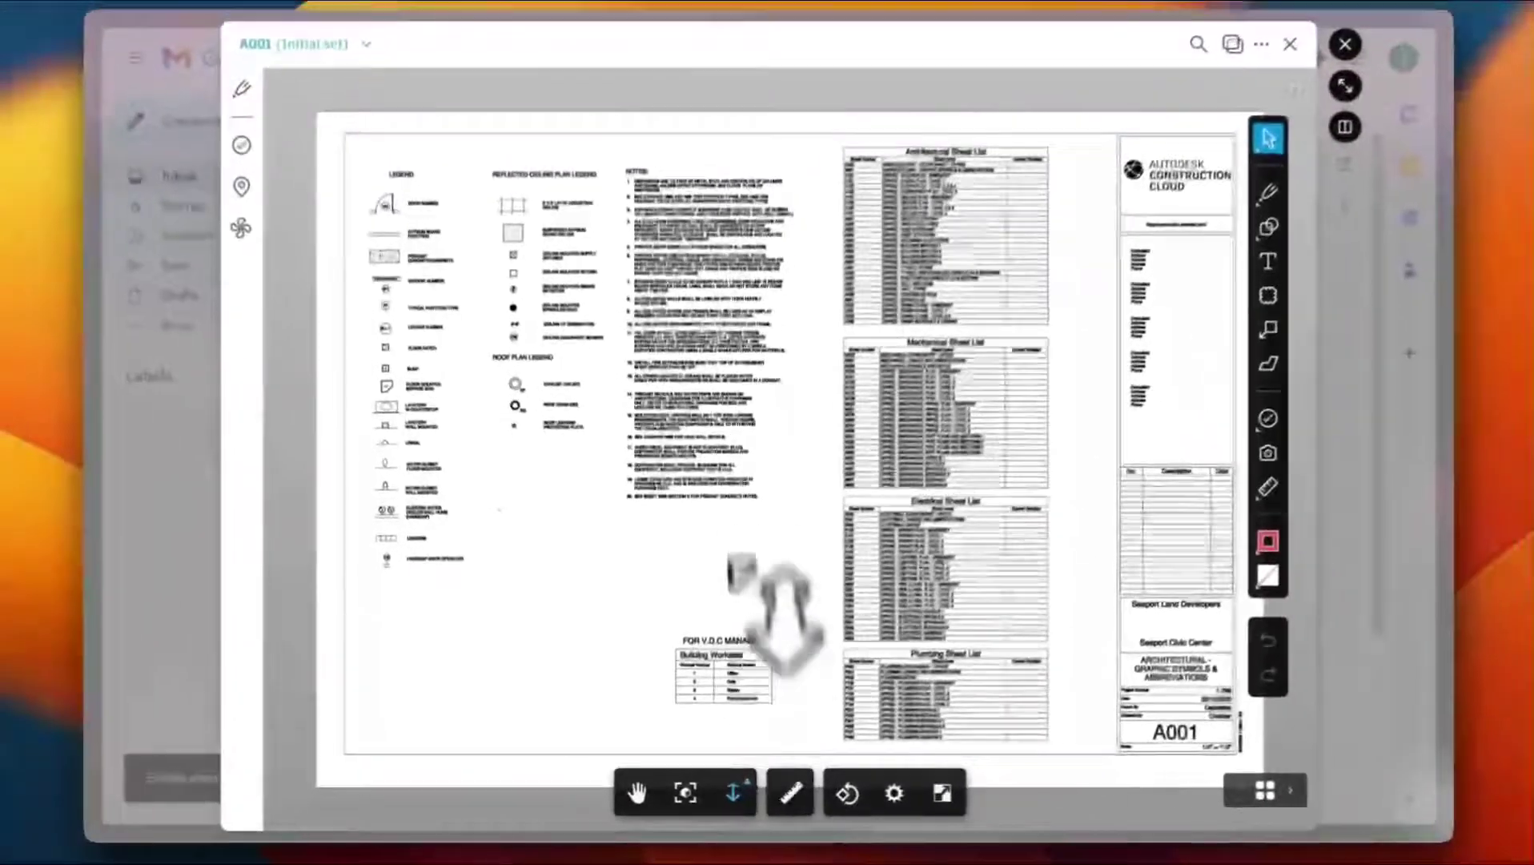
{"action": "mouse_move", "coordinate": [782, 624]}
{"action": "left_mouse_down"}
{"action": "mouse_move", "coordinate": [780, 335]}
{"action": "mouse_move", "coordinate": [777, 492]}
{"action": "mouse_move", "coordinate": [780, 438]}
{"action": "left_mouse_up"}
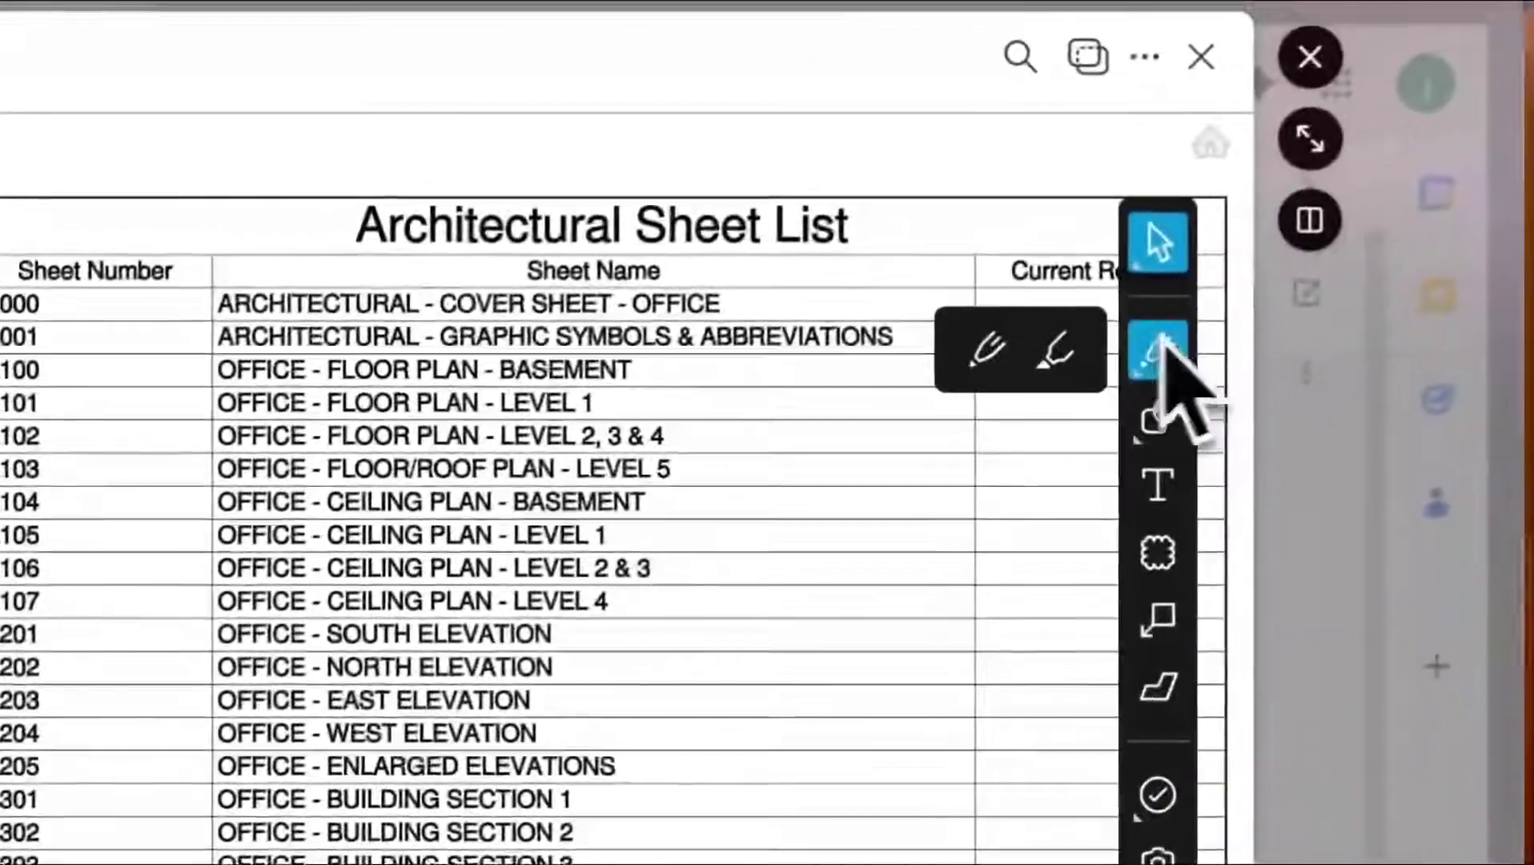
Draw a red freehand loop, a rectangle around rows A101–A106, and an arrow to the wall rows
{"action": "left_click", "coordinate": [989, 342]}
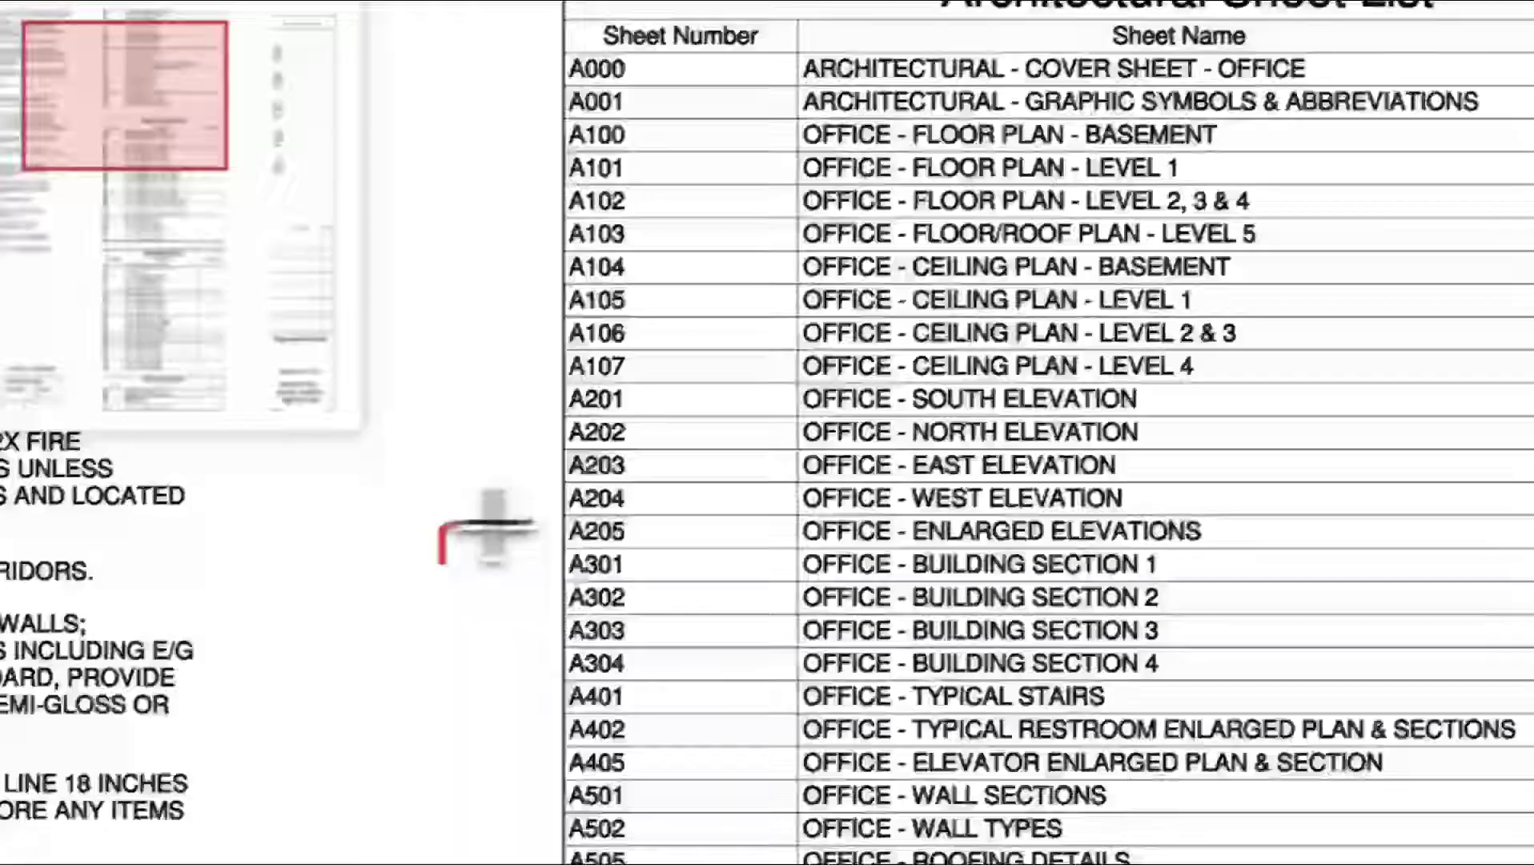
{"action": "mouse_move", "coordinate": [491, 531]}
{"action": "left_mouse_down"}
{"action": "mouse_move", "coordinate": [726, 394]}
{"action": "mouse_move", "coordinate": [879, 434]}
{"action": "mouse_move", "coordinate": [993, 325]}
{"action": "mouse_move", "coordinate": [496, 343]}
{"action": "mouse_move", "coordinate": [1199, 429]}
{"action": "mouse_move", "coordinate": [865, 568]}
{"action": "left_mouse_up"}
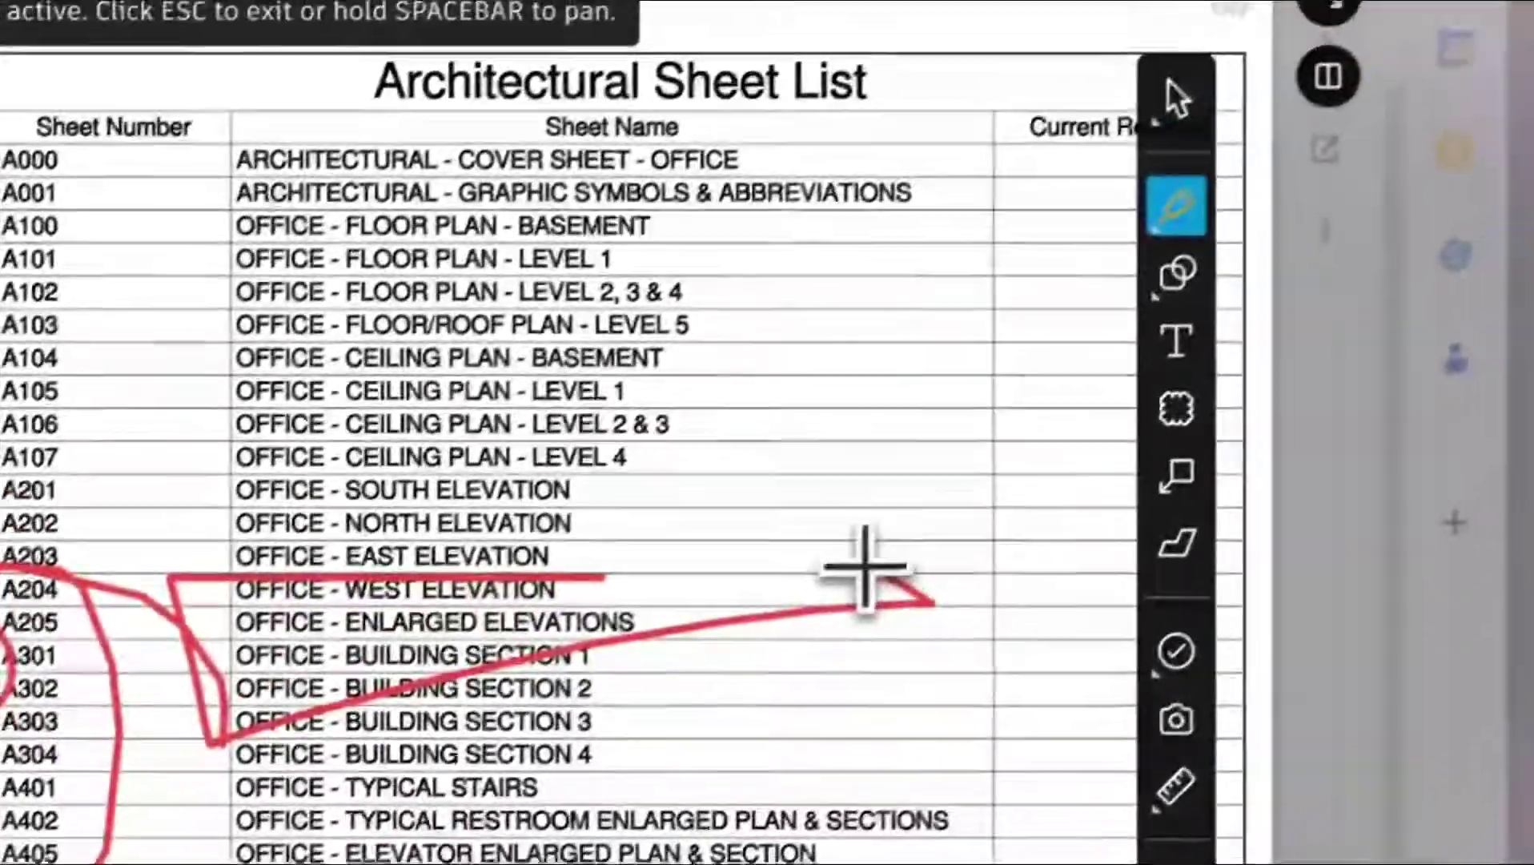
{"action": "left_click", "coordinate": [1176, 273]}
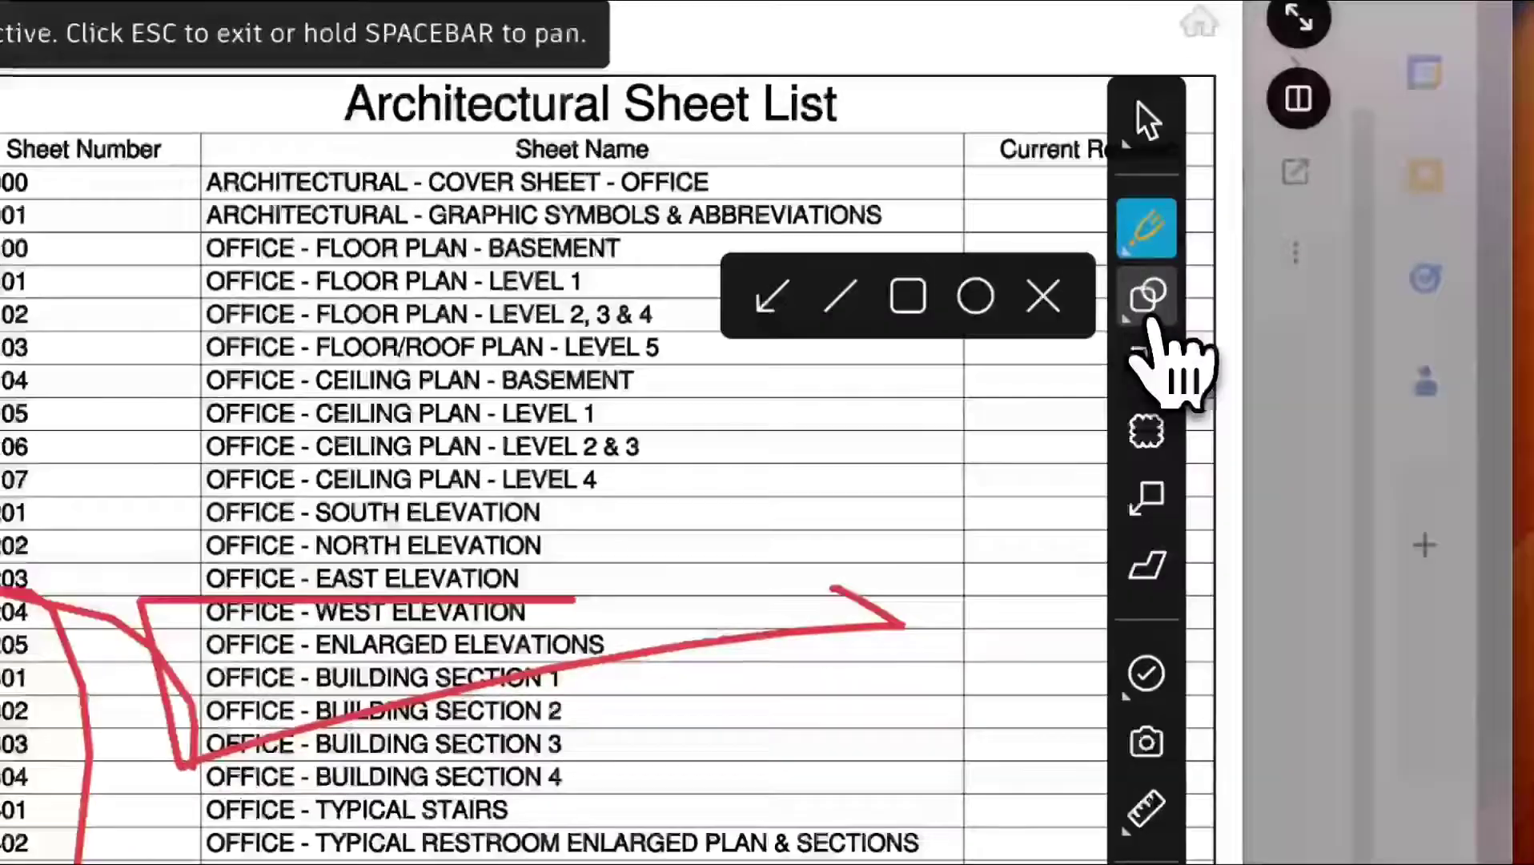
{"action": "left_click", "coordinate": [945, 264]}
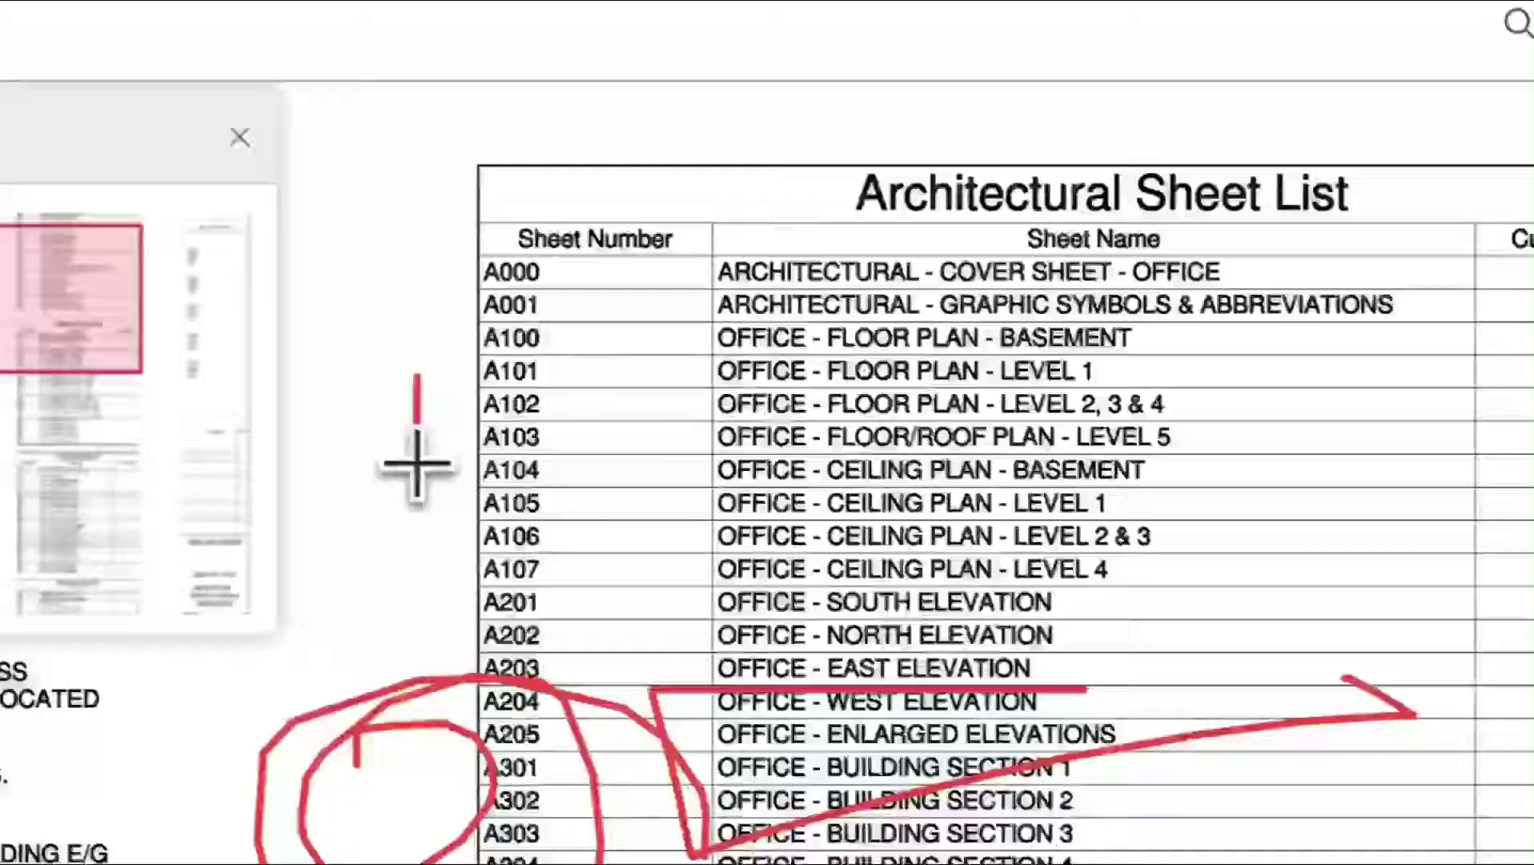
{"action": "left_click_drag", "start_coordinate": [0, 283], "coordinate": [625, 455]}
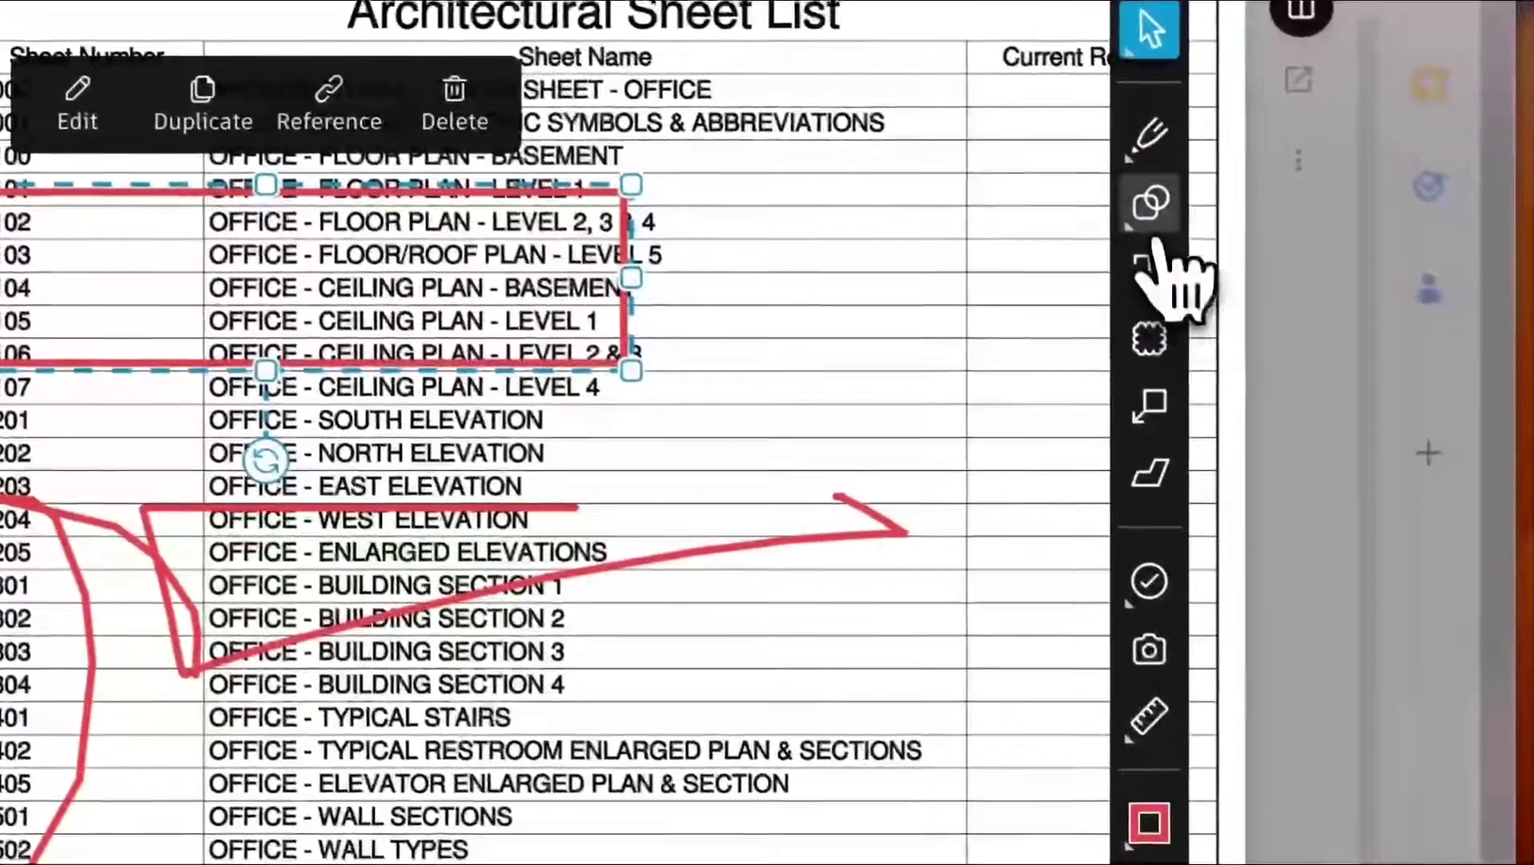
{"action": "left_click", "coordinate": [1179, 213]}
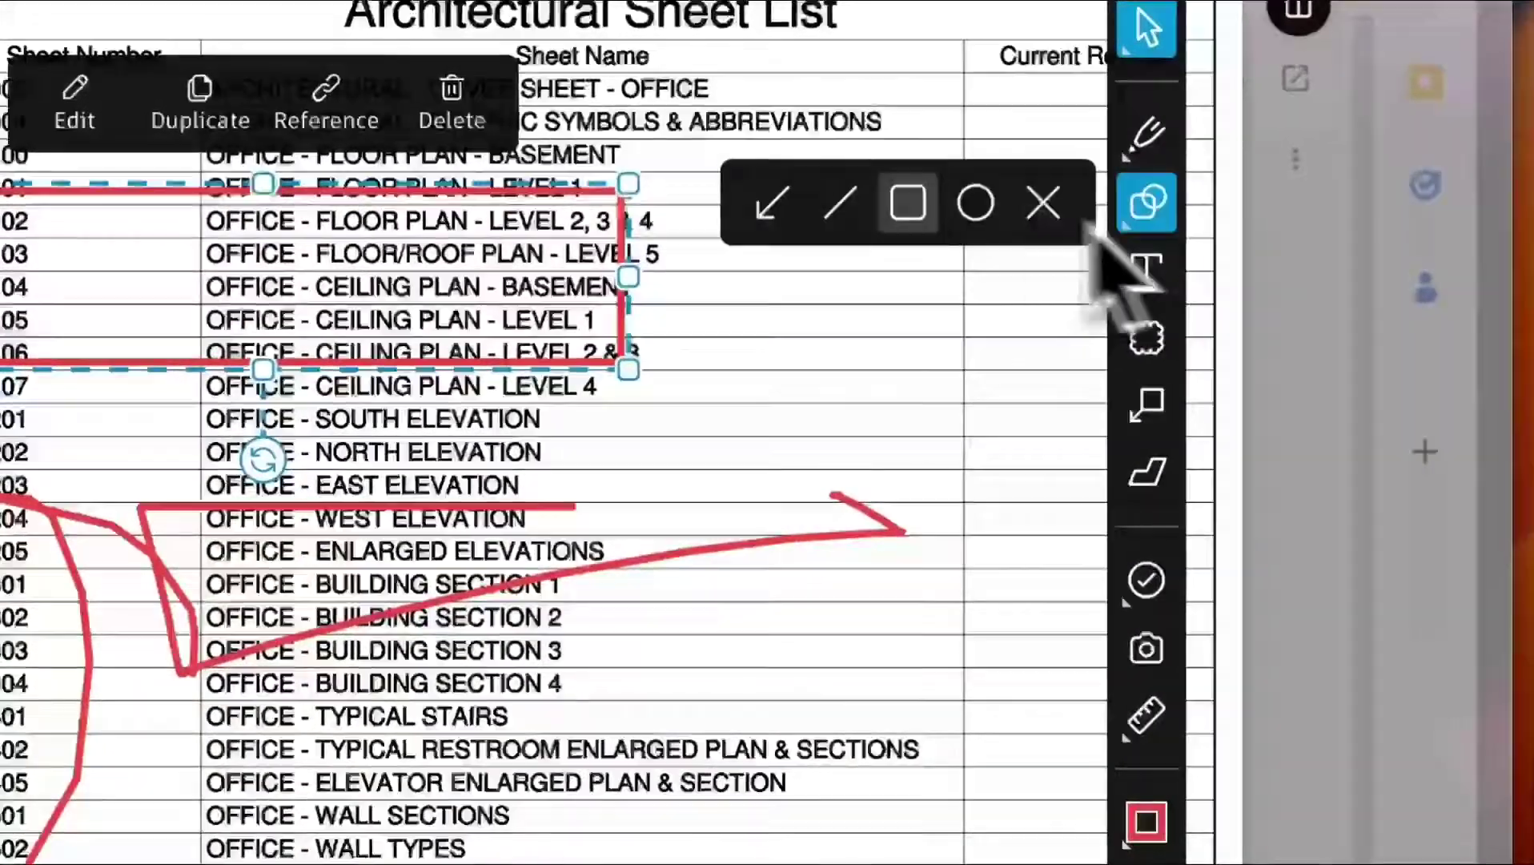
{"action": "left_click", "coordinate": [803, 213]}
{"action": "left_click_drag", "start_coordinate": [907, 347], "coordinate": [424, 847]}
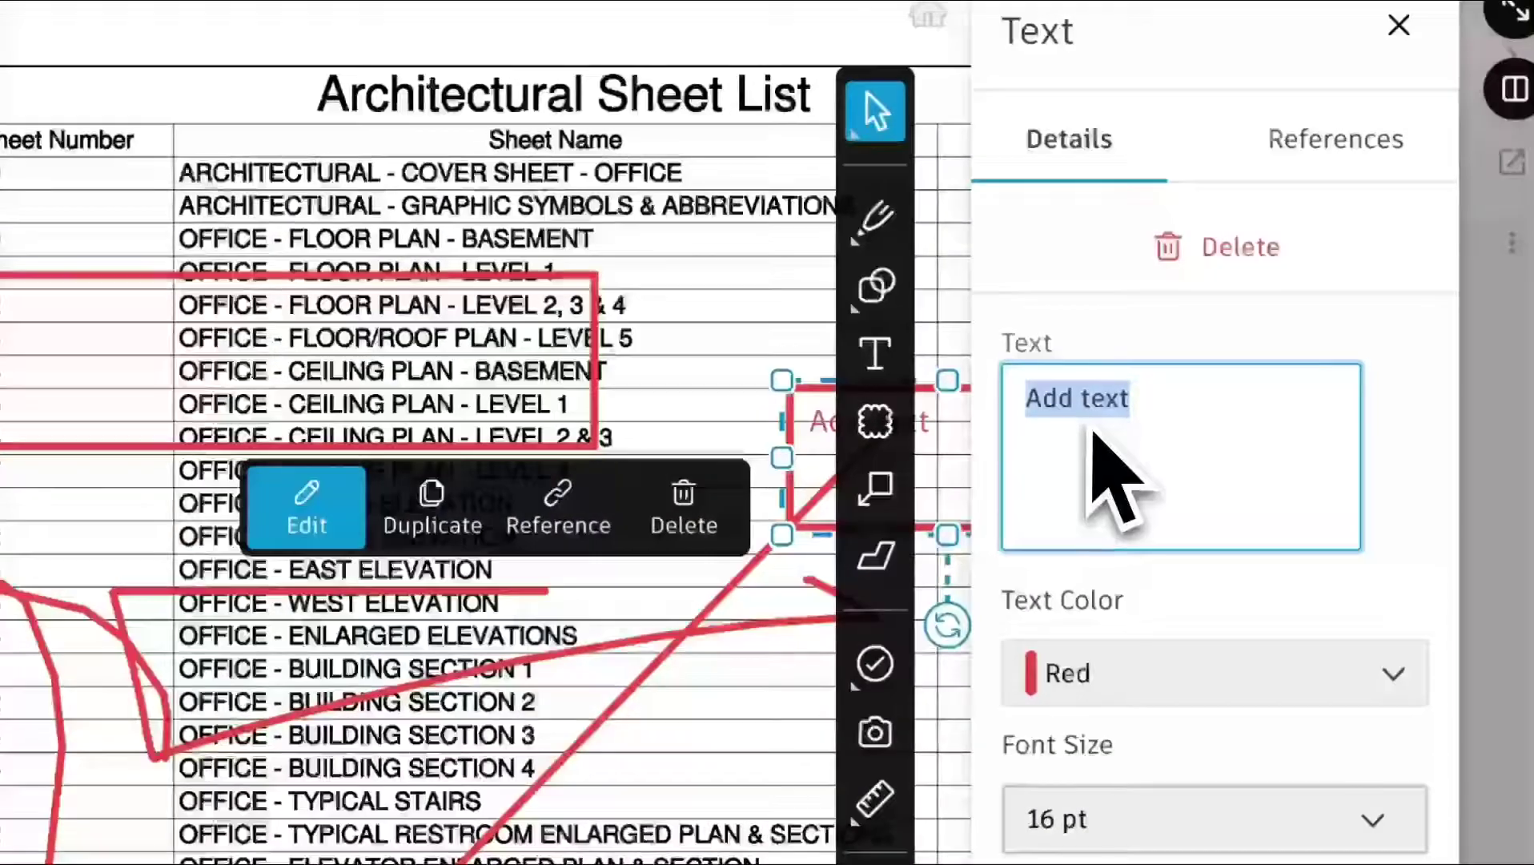
Add a 'view this line' text note coloured purple
{"action": "type", "text": "view this line"}
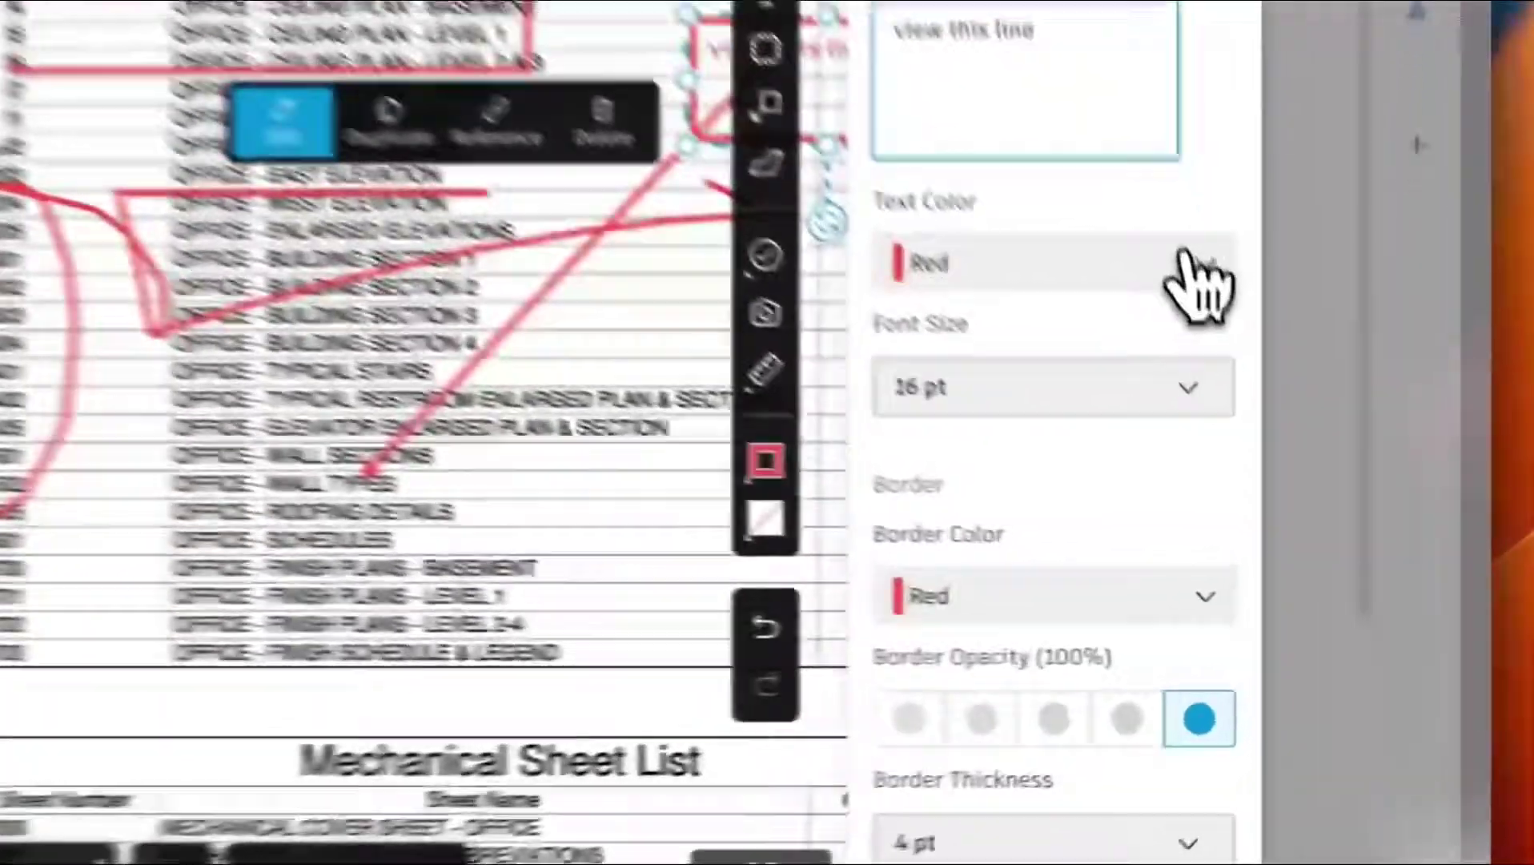
{"action": "left_click", "coordinate": [1262, 427]}
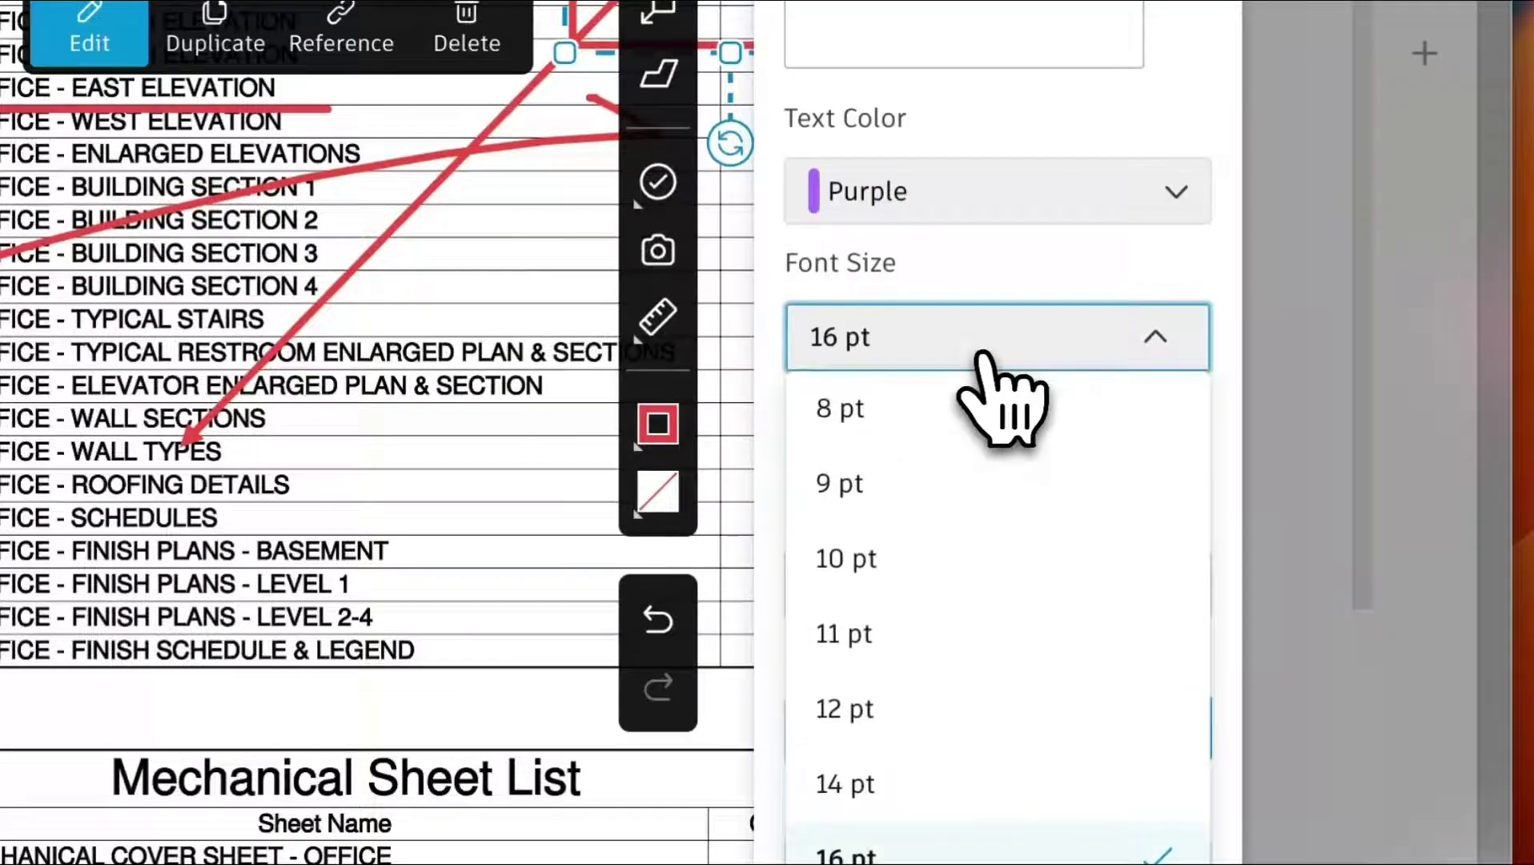
{"action": "scroll", "coordinate": [961, 465], "scroll_direction": "down", "scroll_amount": 3}
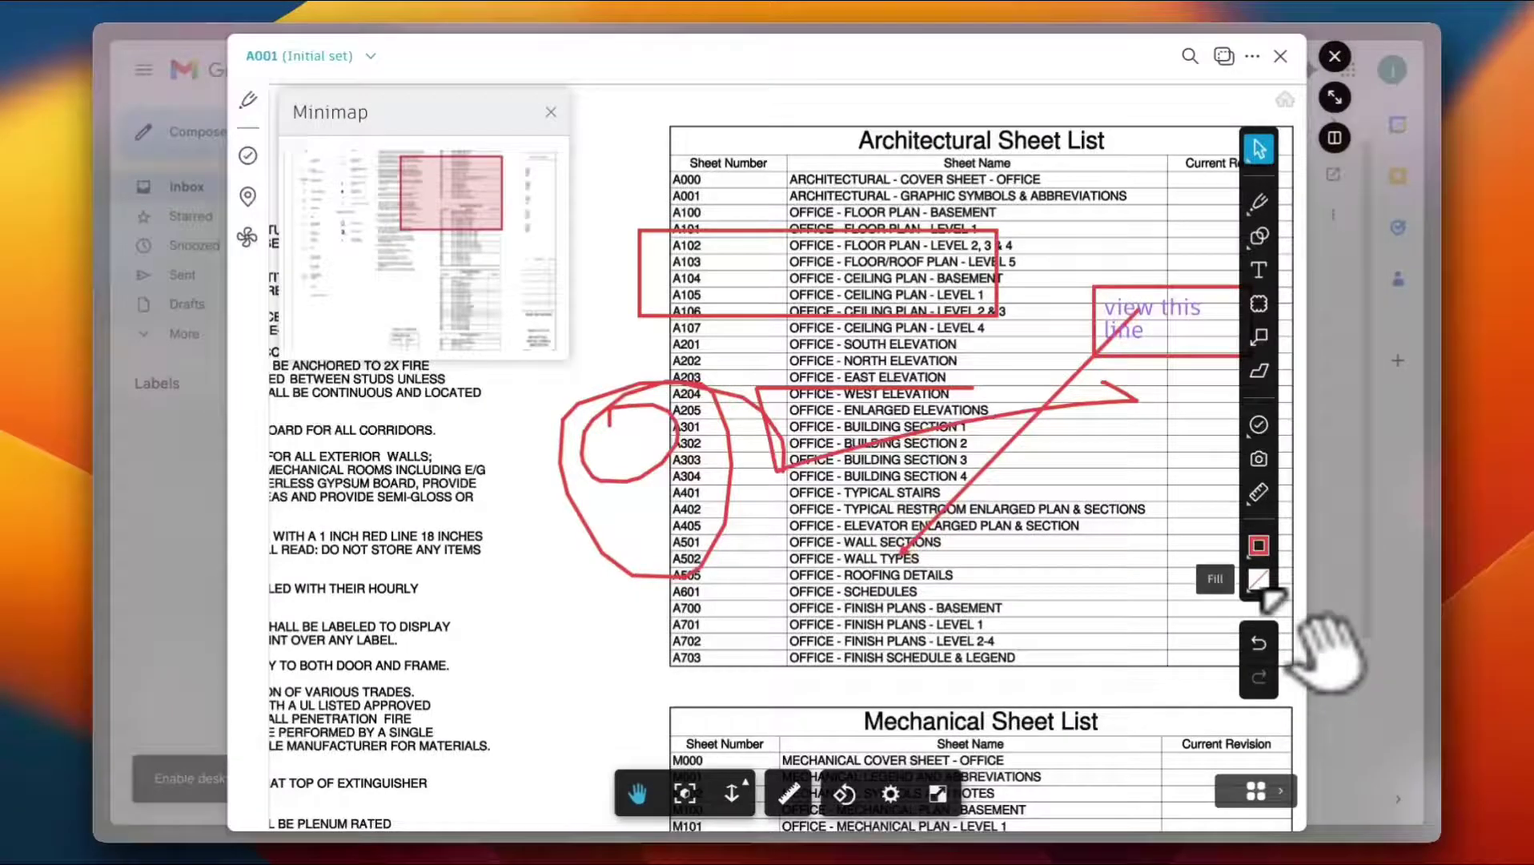
Close the A001 viewer and its minimap, then visit the empty Files and Specifications pages
{"action": "left_click", "coordinate": [551, 115]}
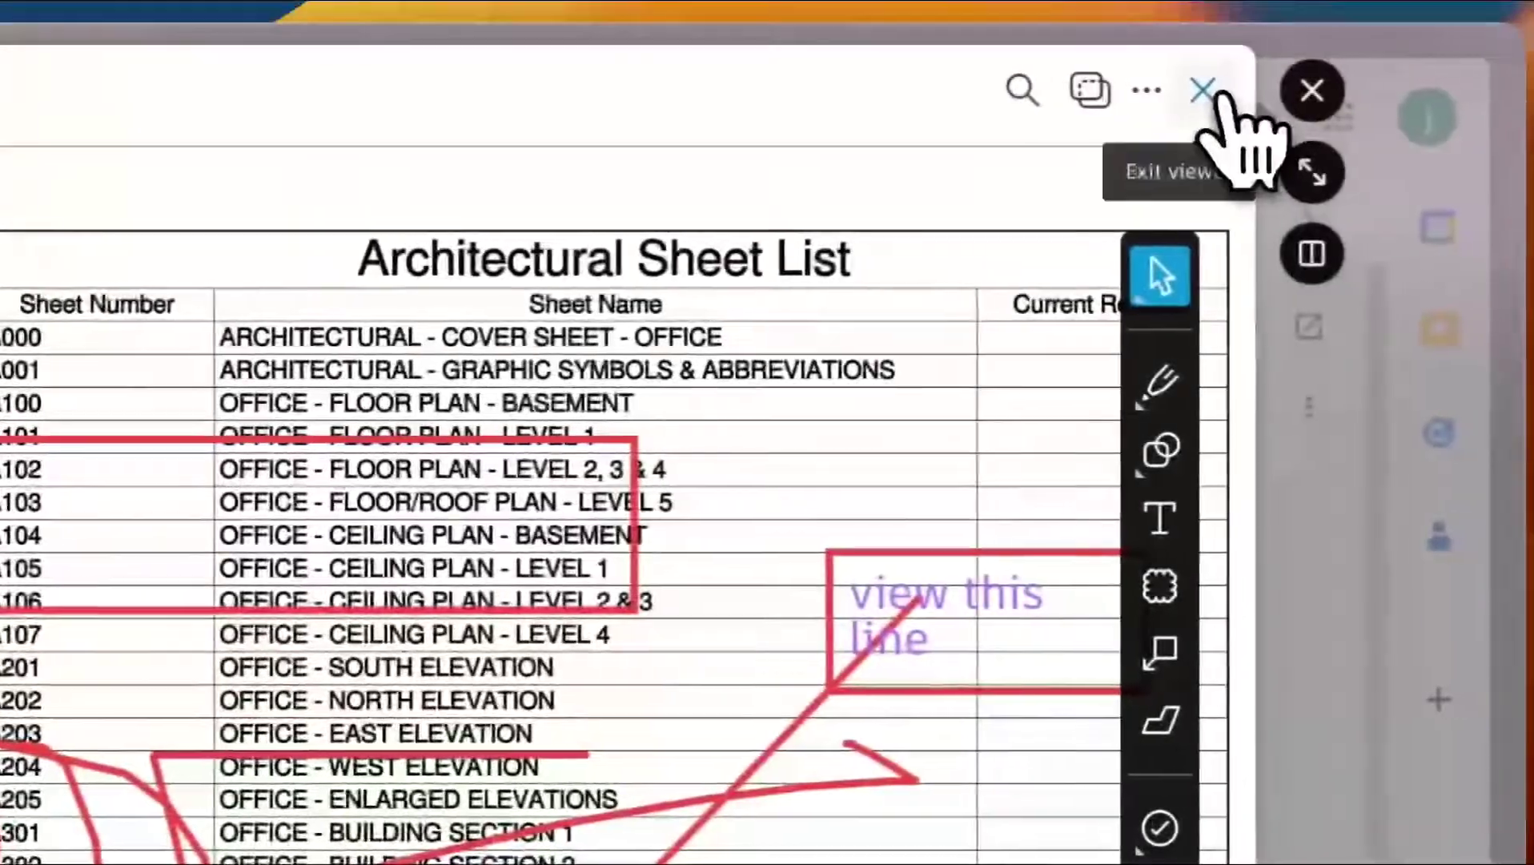
{"action": "left_click", "coordinate": [1205, 91]}
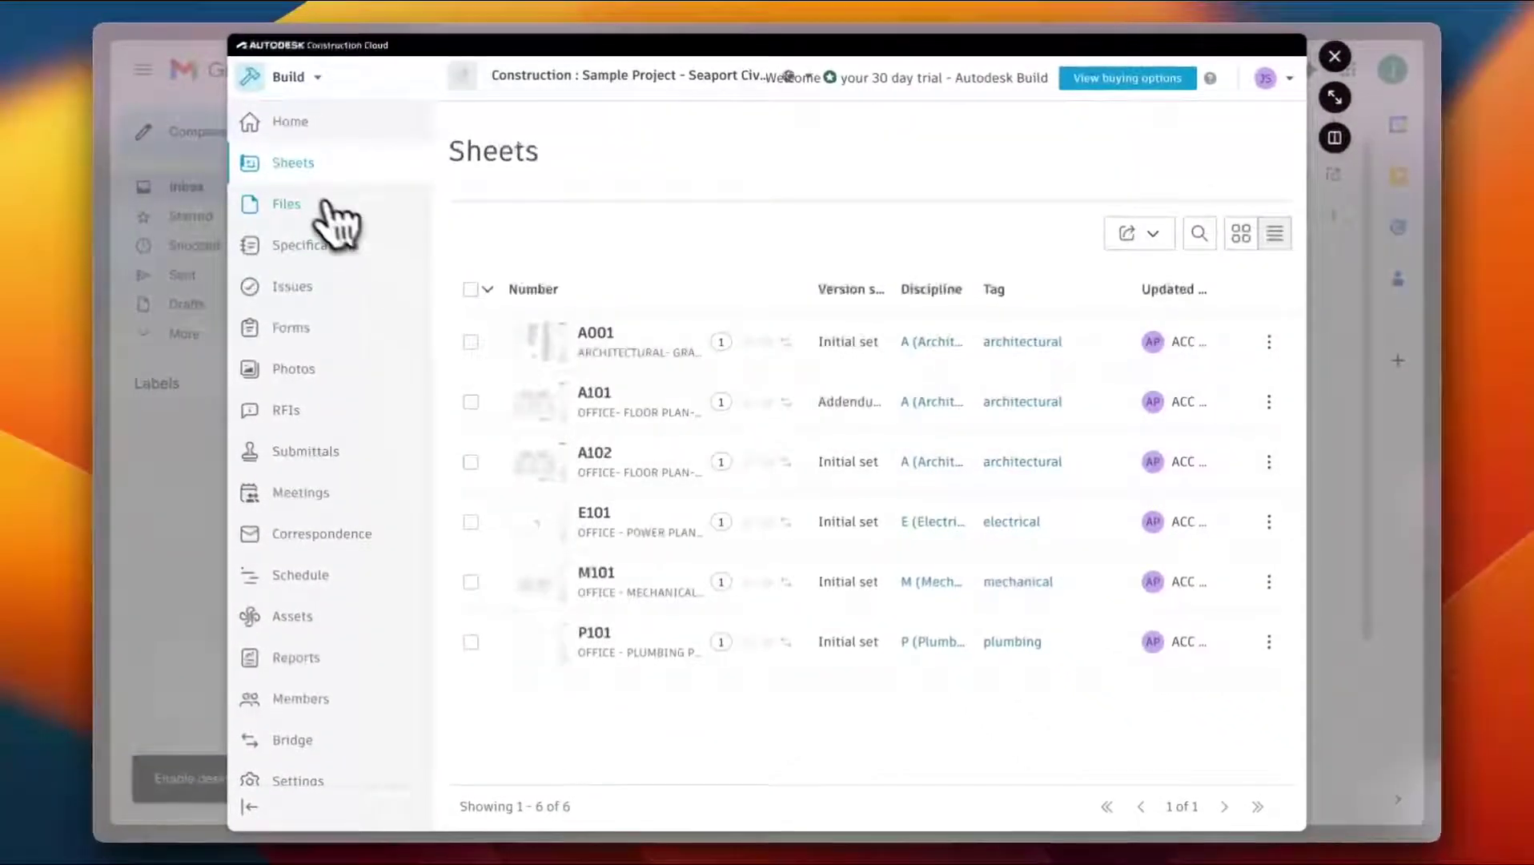
{"action": "left_click", "coordinate": [292, 205]}
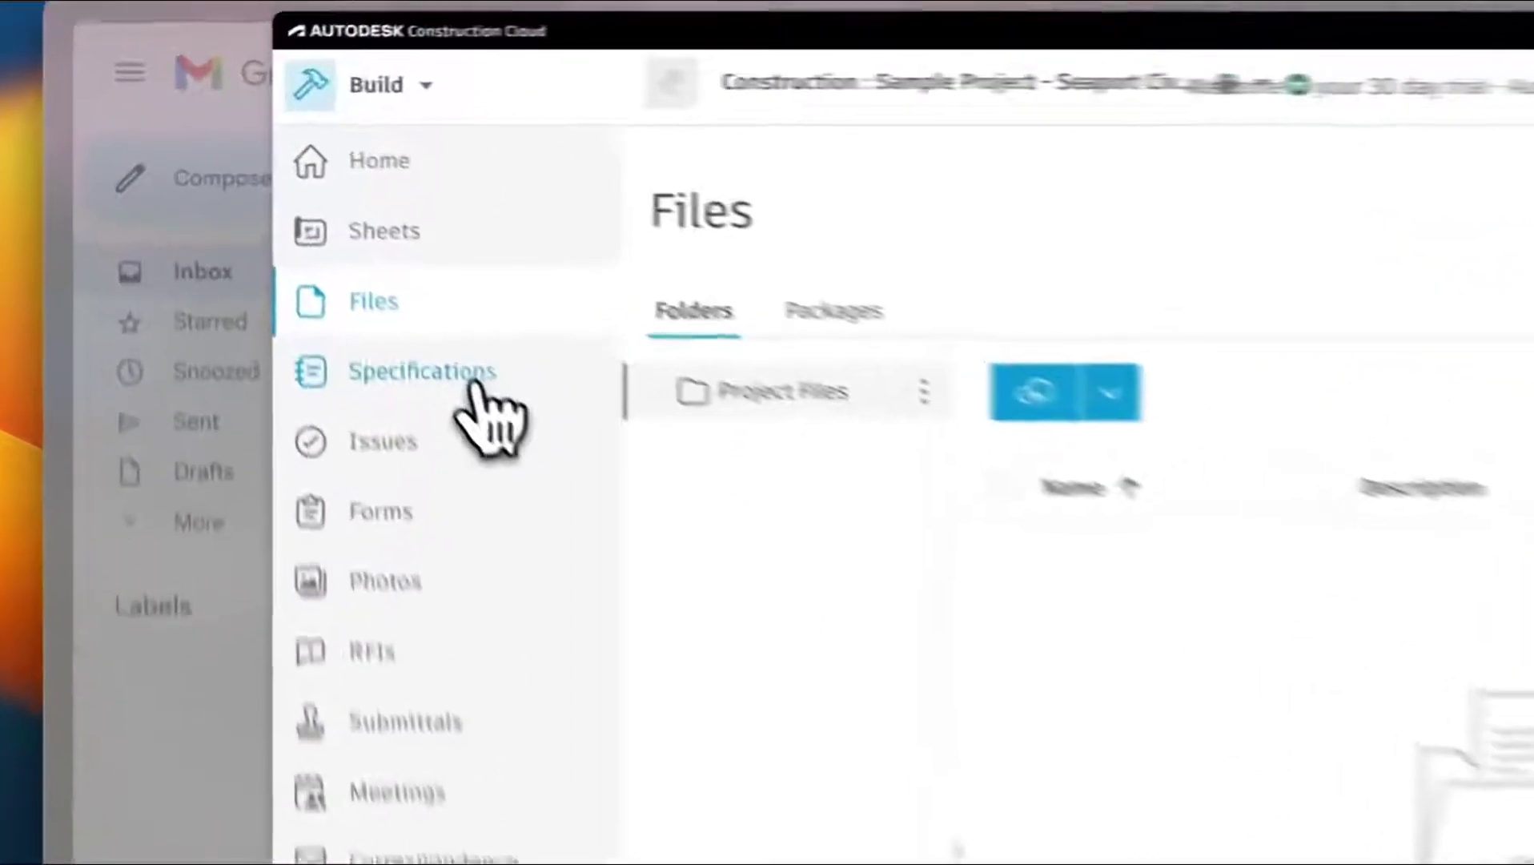
{"action": "left_click", "coordinate": [346, 250]}
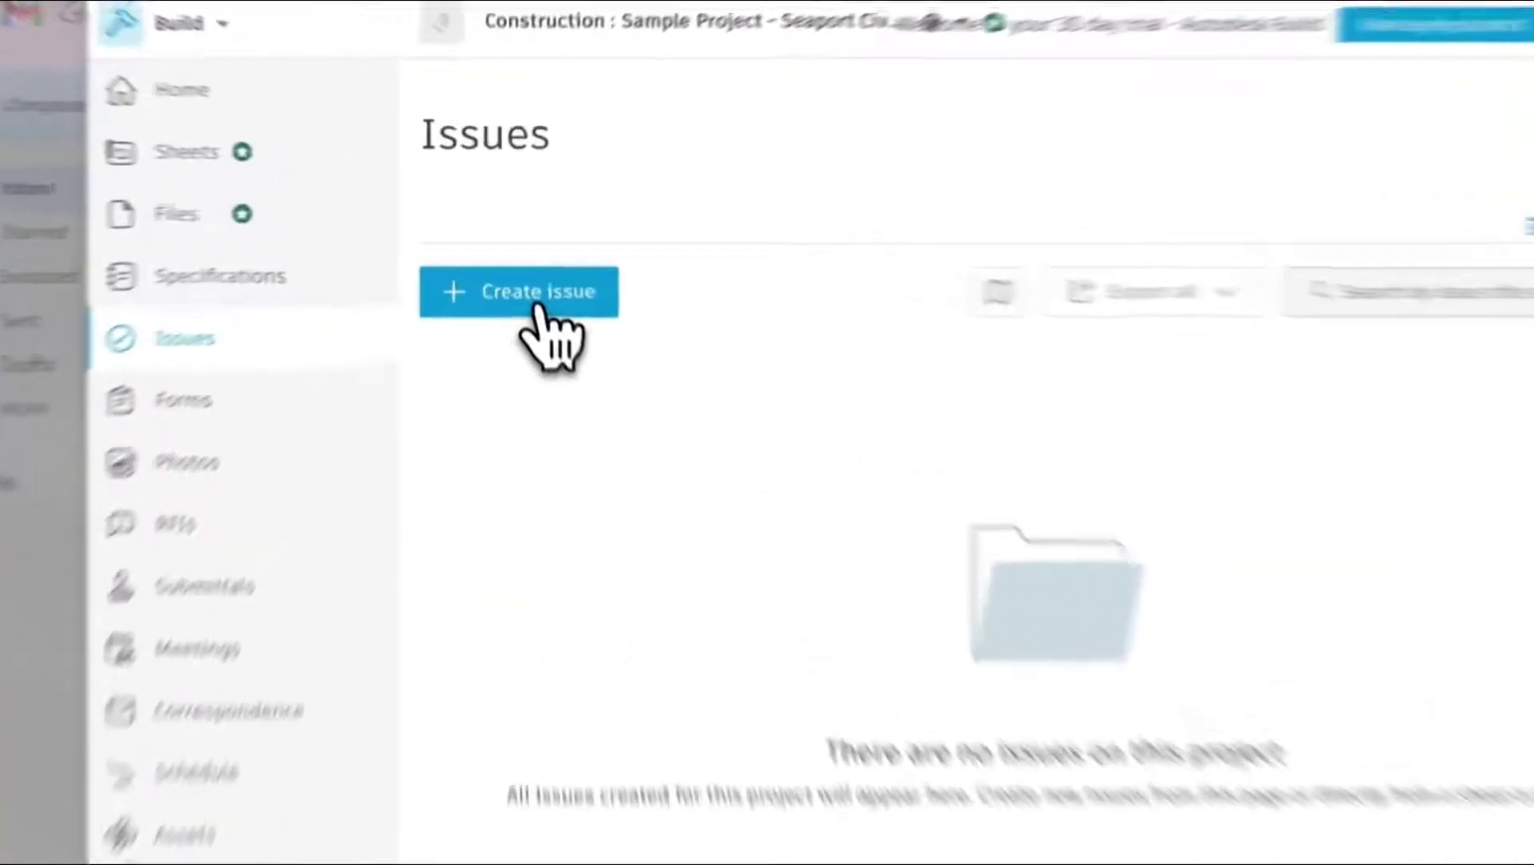
Start a new issue and cancel it without saving
{"action": "left_click", "coordinate": [530, 264]}
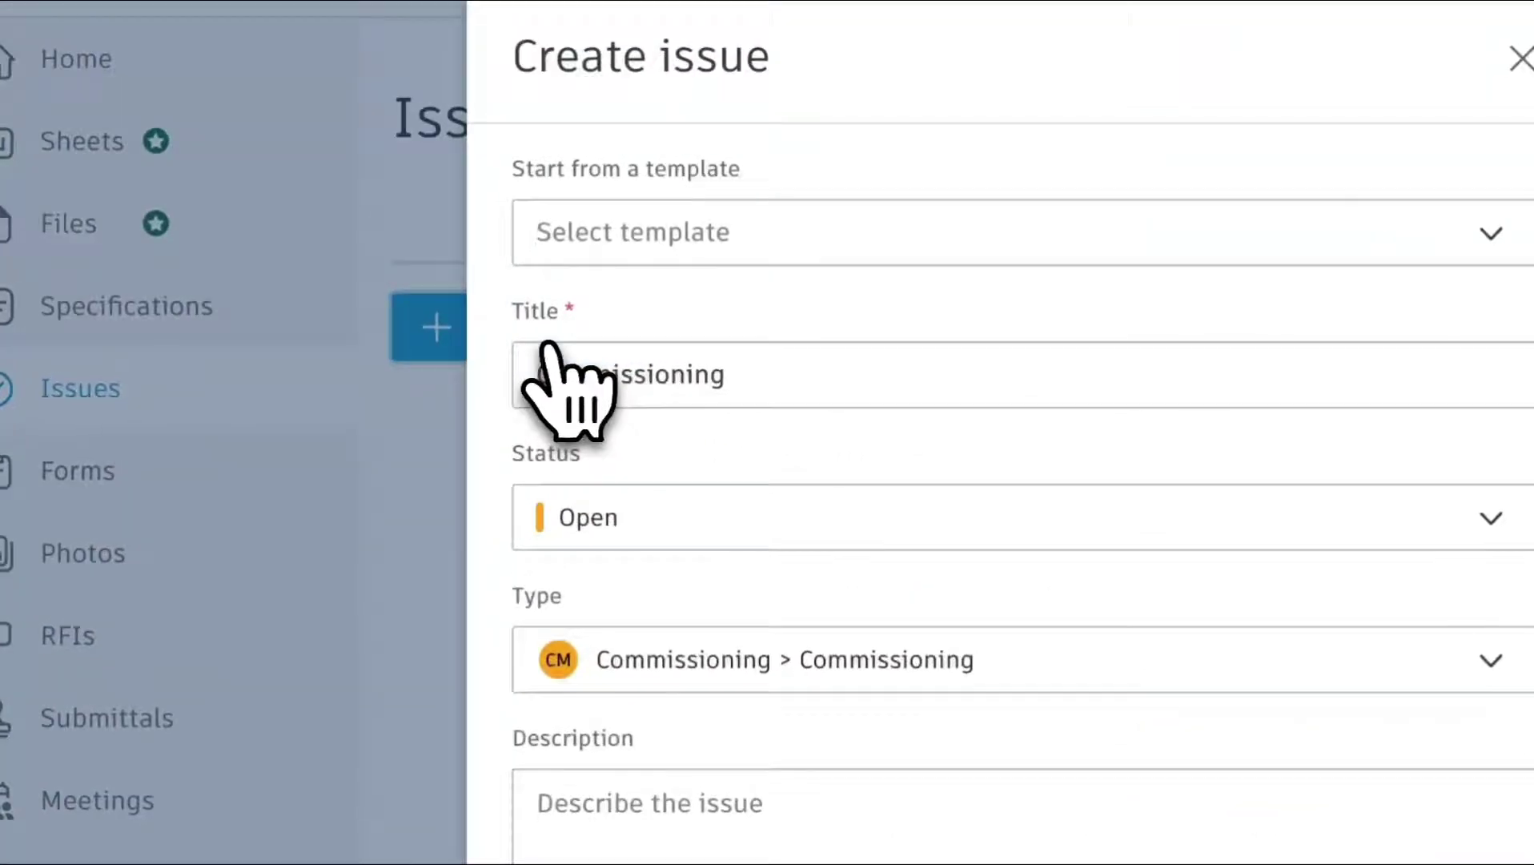
{"action": "scroll", "coordinate": [754, 685], "scroll_direction": "down", "scroll_amount": 2}
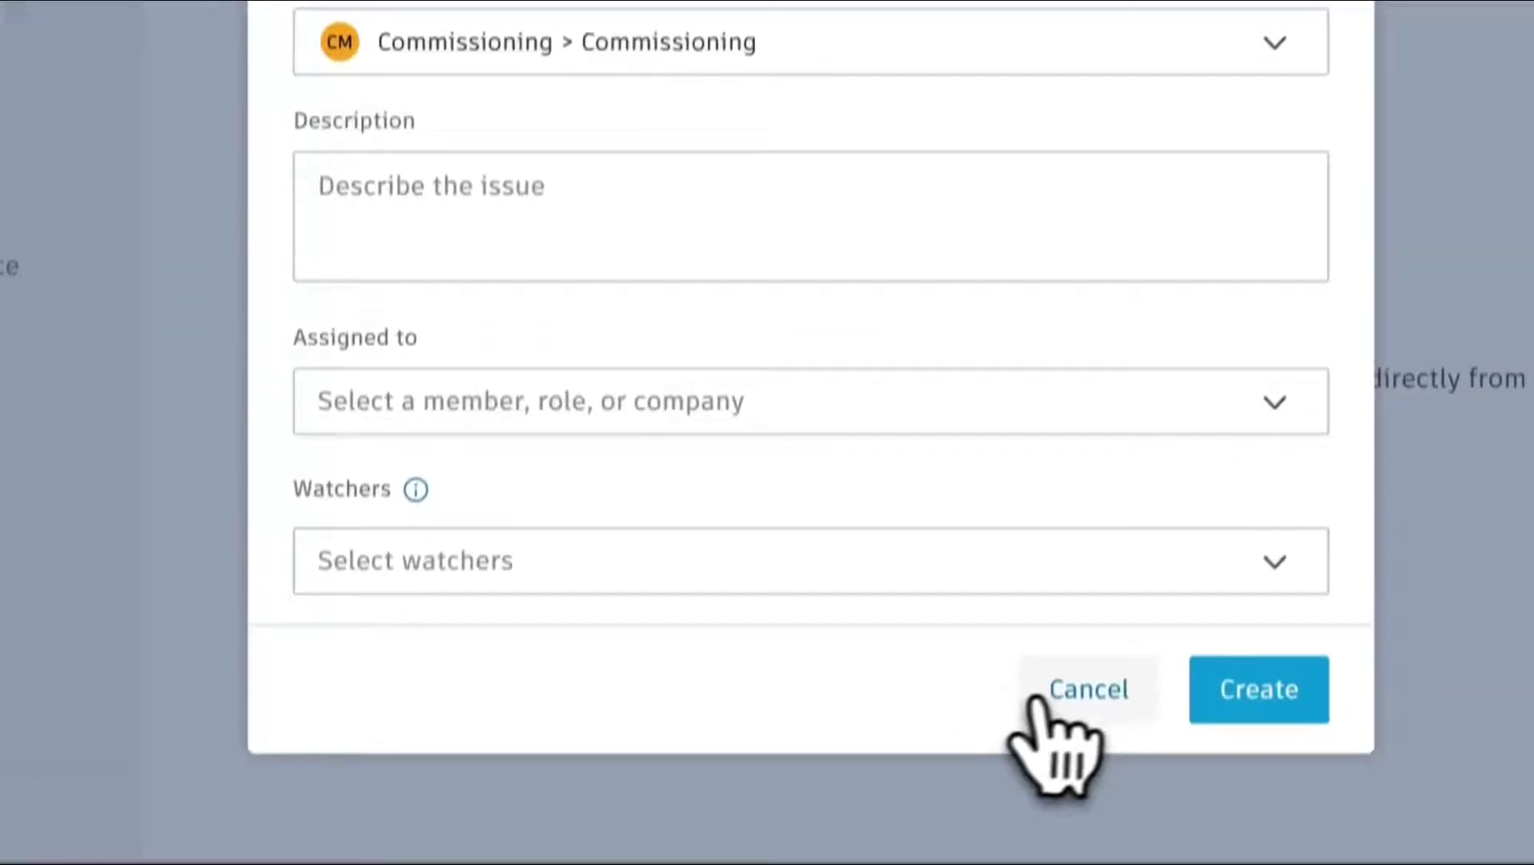
{"action": "left_click", "coordinate": [1065, 694]}
Visit the Forms page, then the Photos gallery with its filter panel
{"action": "left_click", "coordinate": [206, 113]}
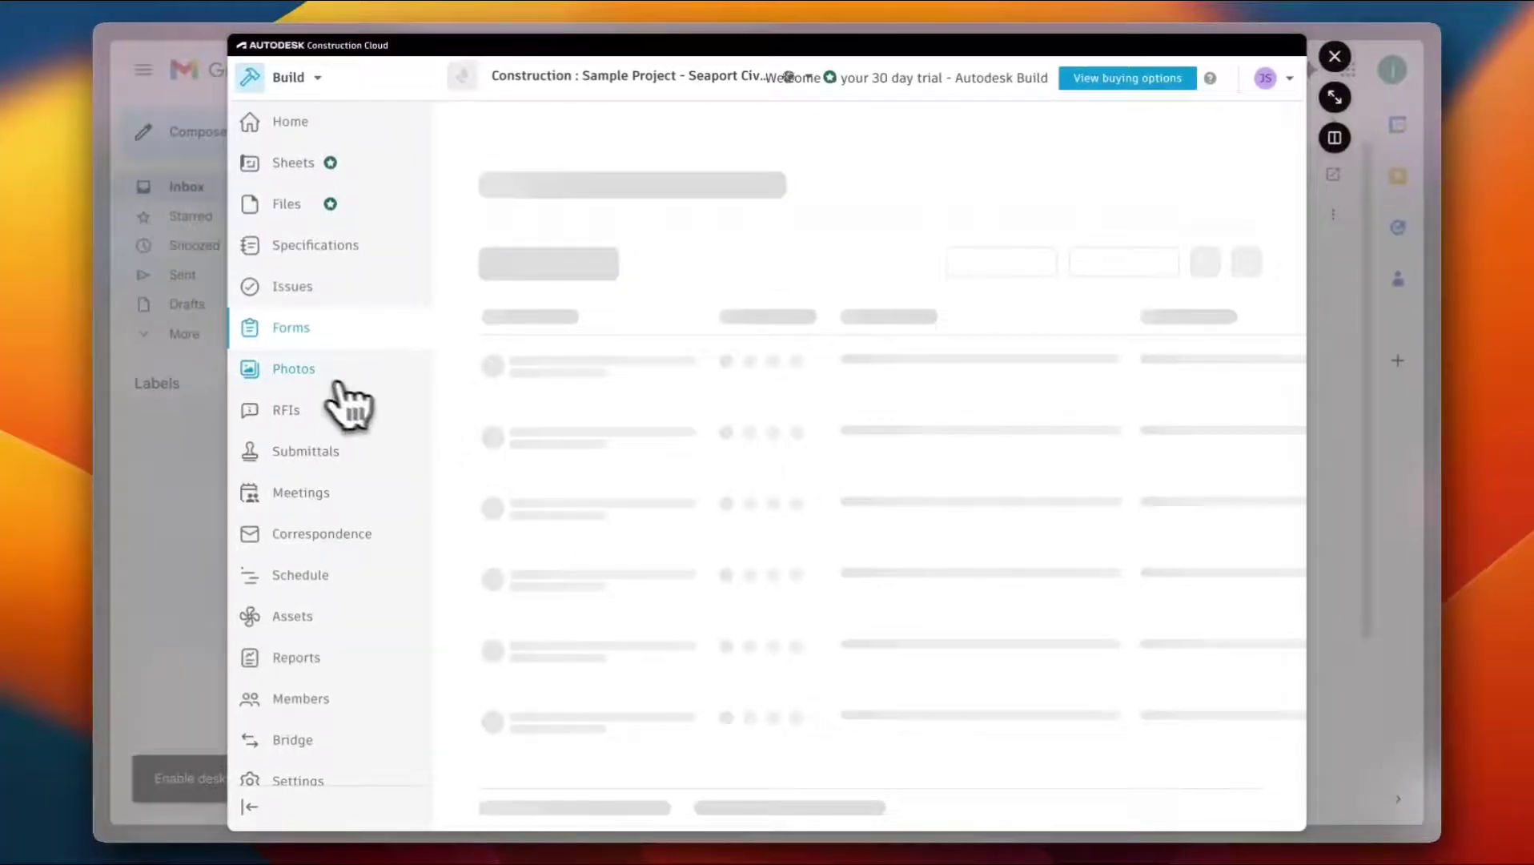
{"action": "left_click", "coordinate": [309, 376]}
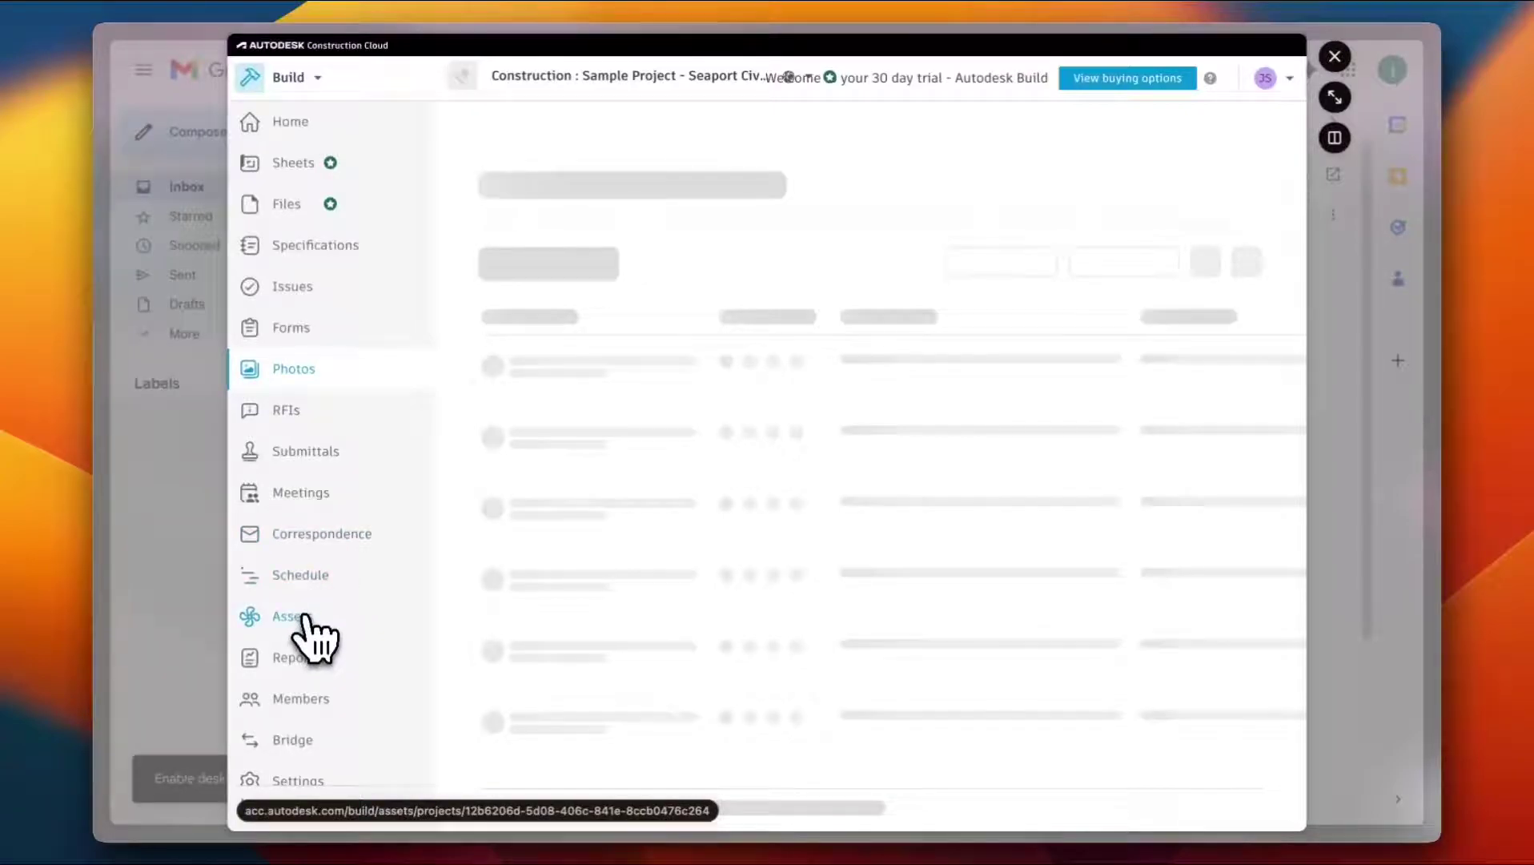
{"action": "scroll", "coordinate": [304, 620], "scroll_direction": "down", "scroll_amount": 1}
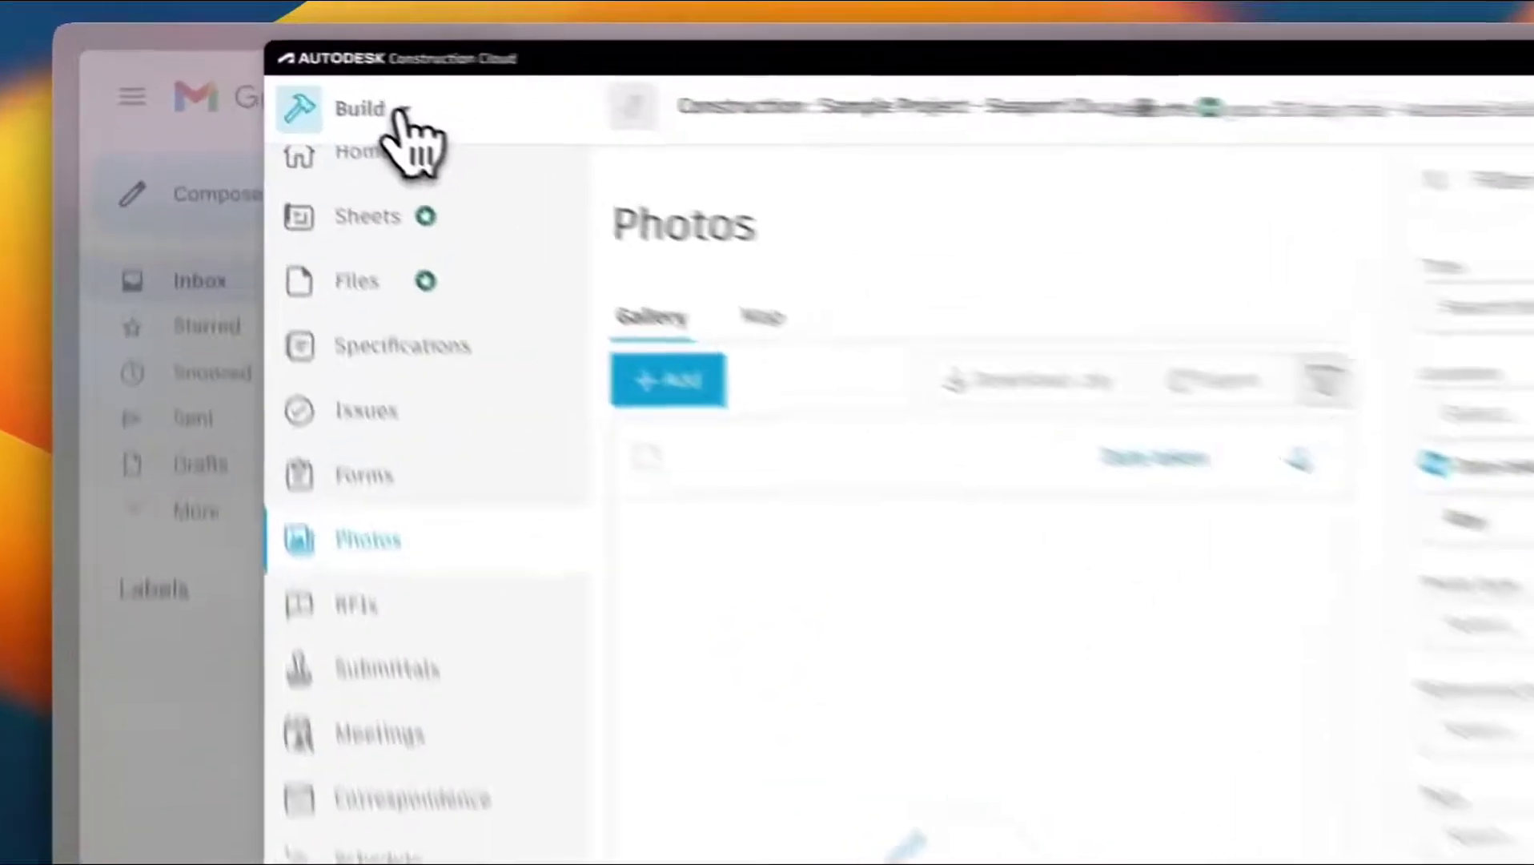
Switch to Docs to view its Specifications page, then move to Cost Management
{"action": "left_click", "coordinate": [314, 80]}
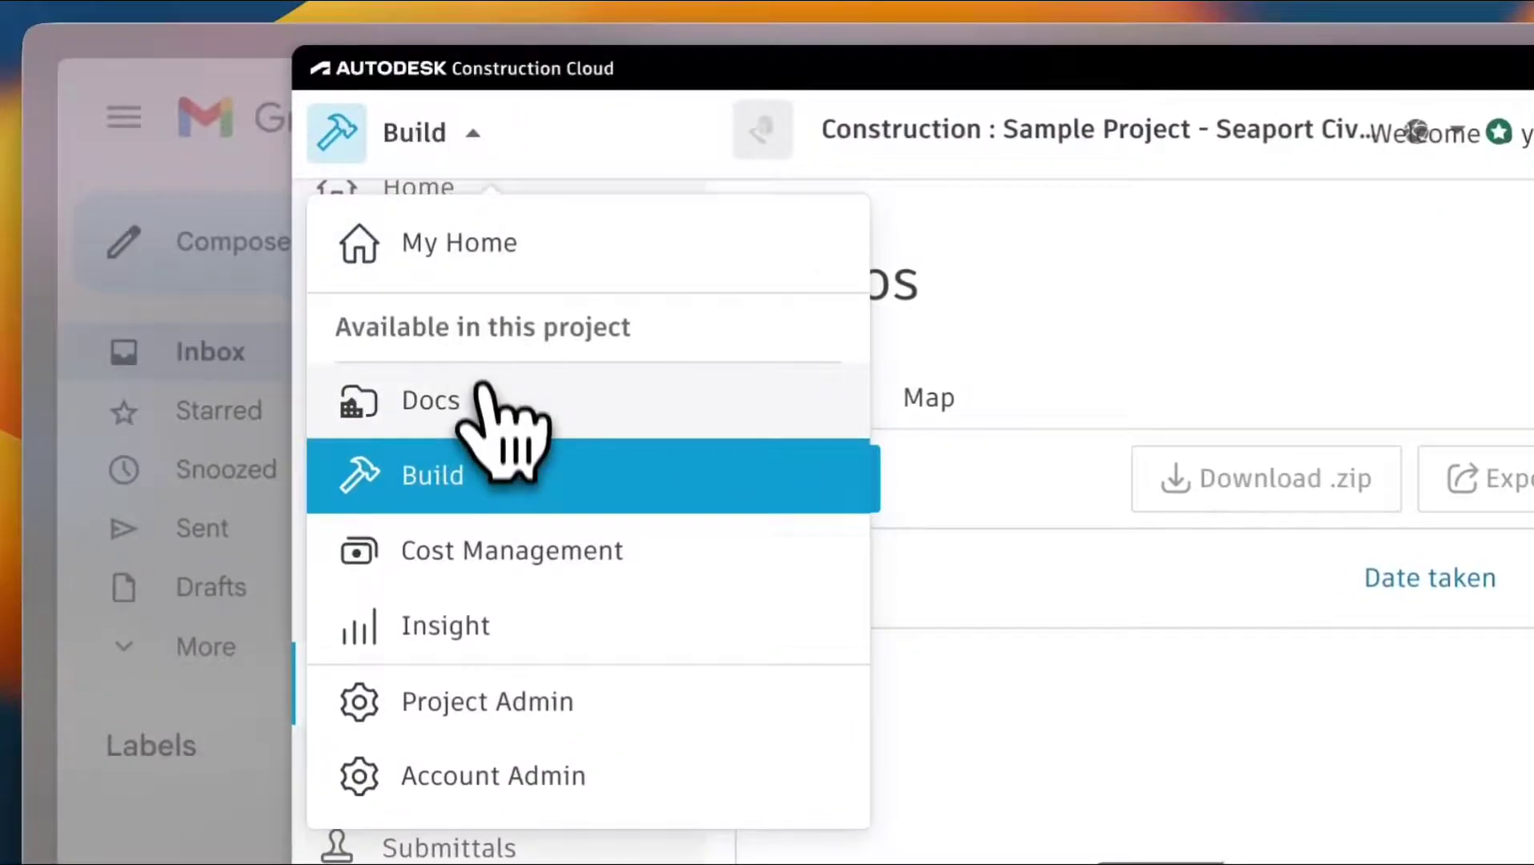
{"action": "left_click", "coordinate": [484, 407]}
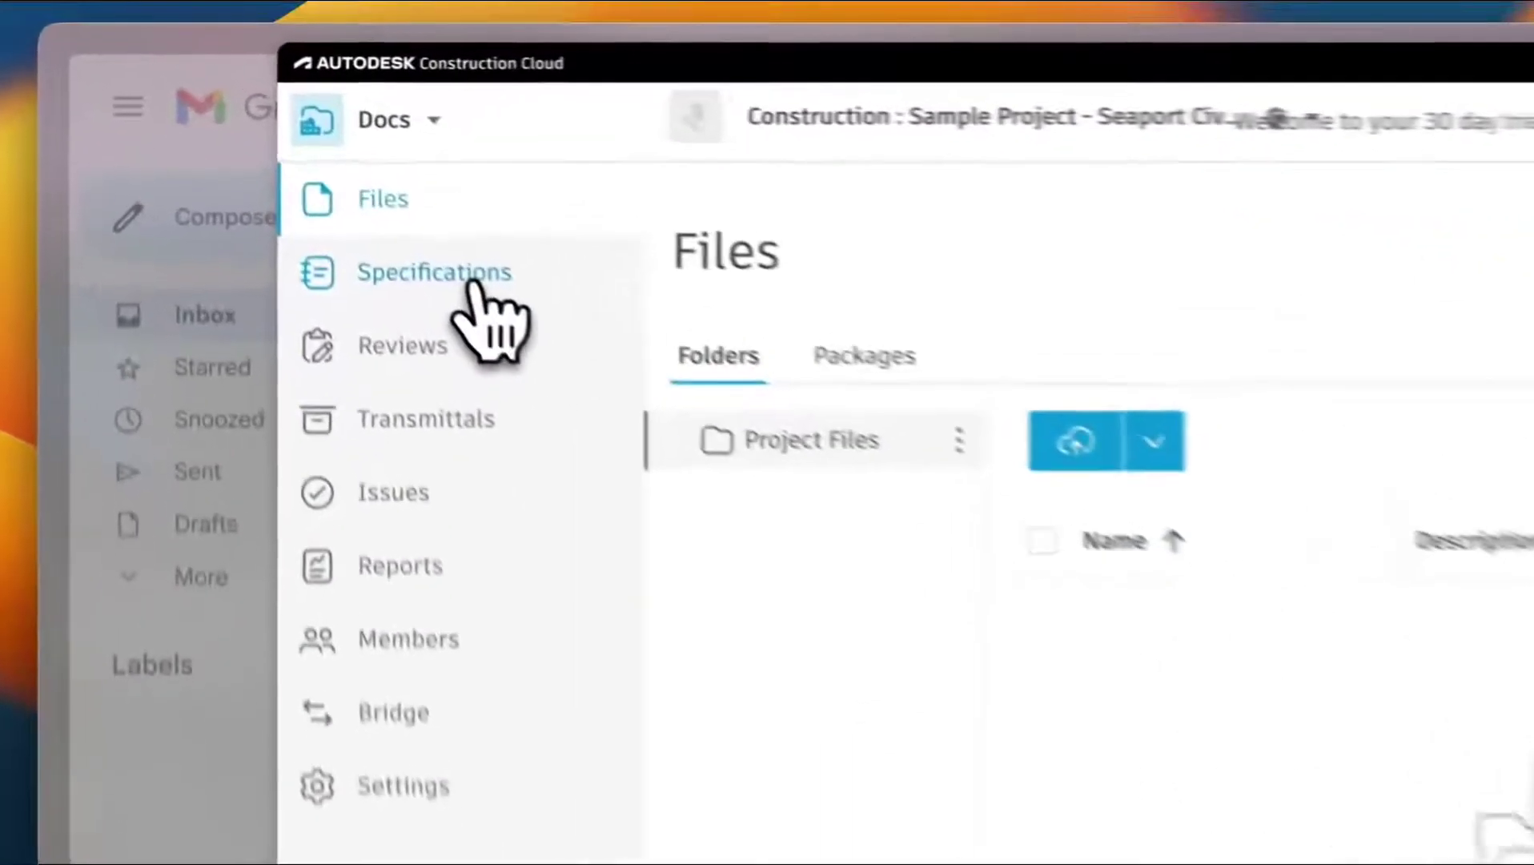
{"action": "left_click", "coordinate": [340, 165]}
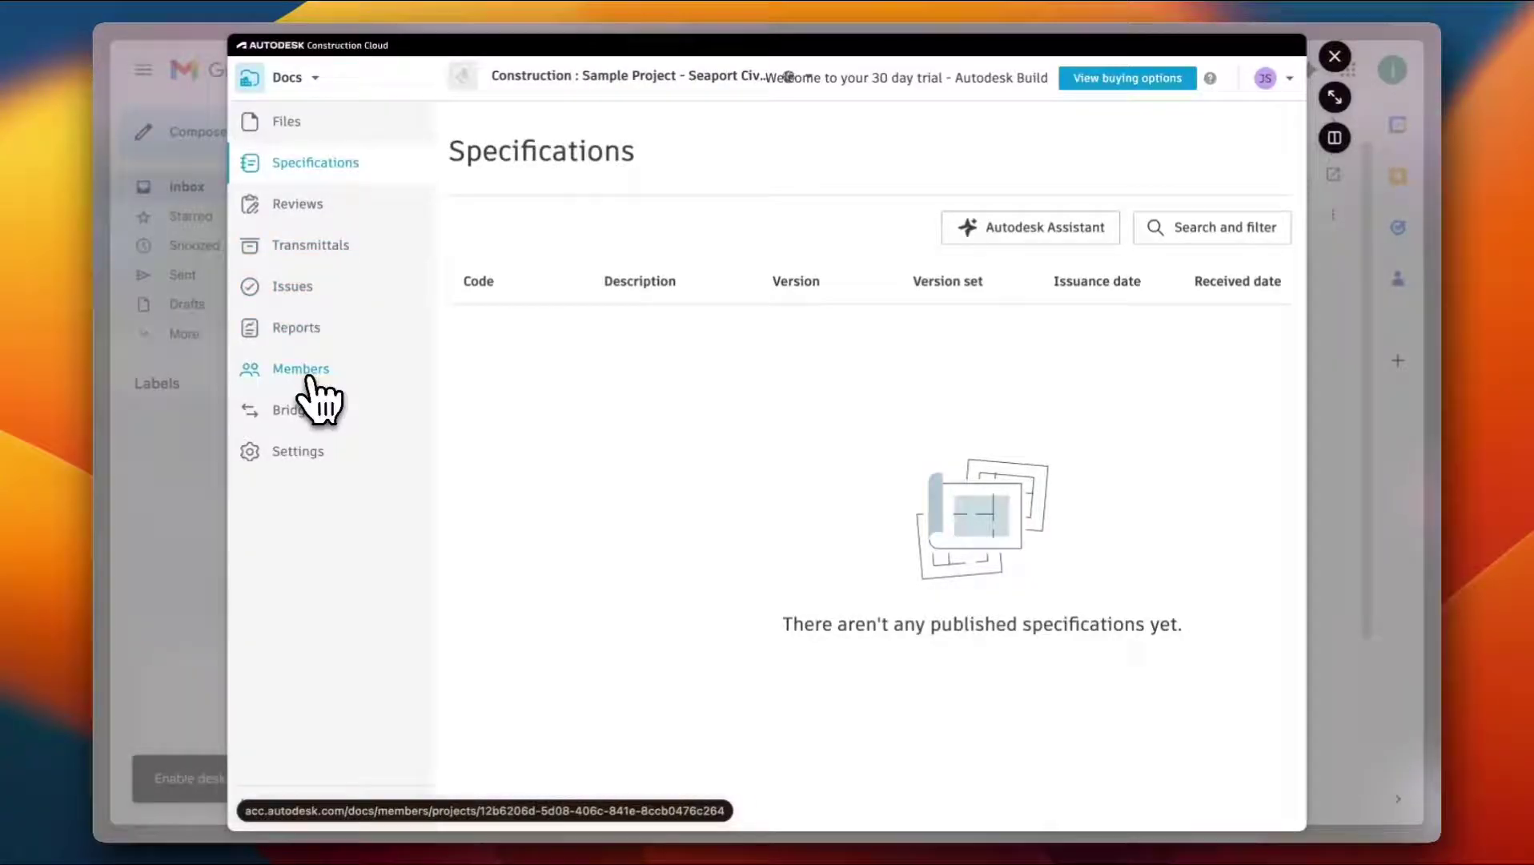
{"action": "left_click", "coordinate": [314, 78]}
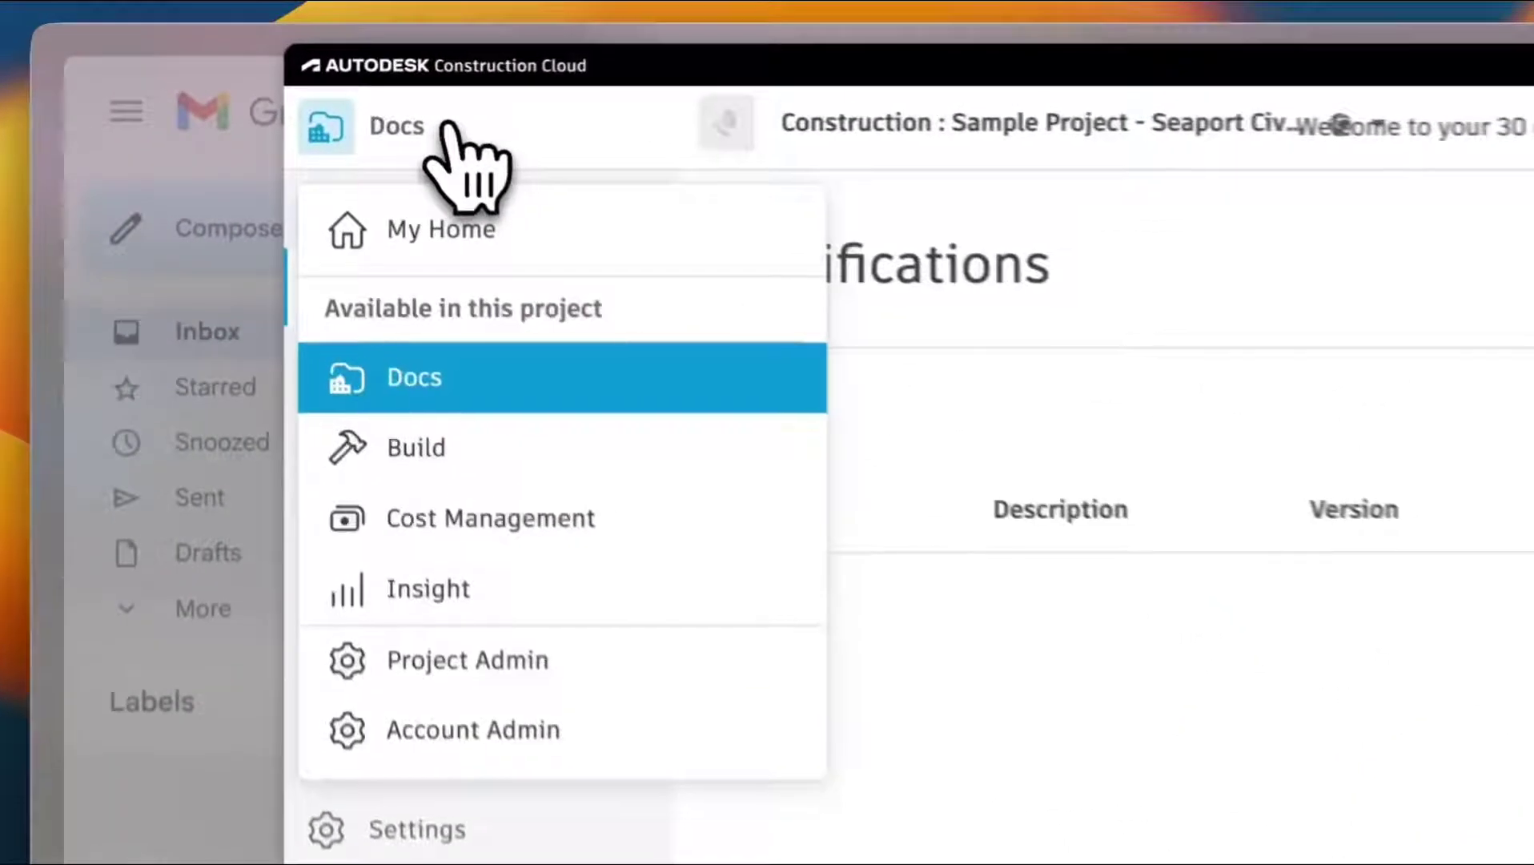
{"action": "left_click", "coordinate": [535, 562]}
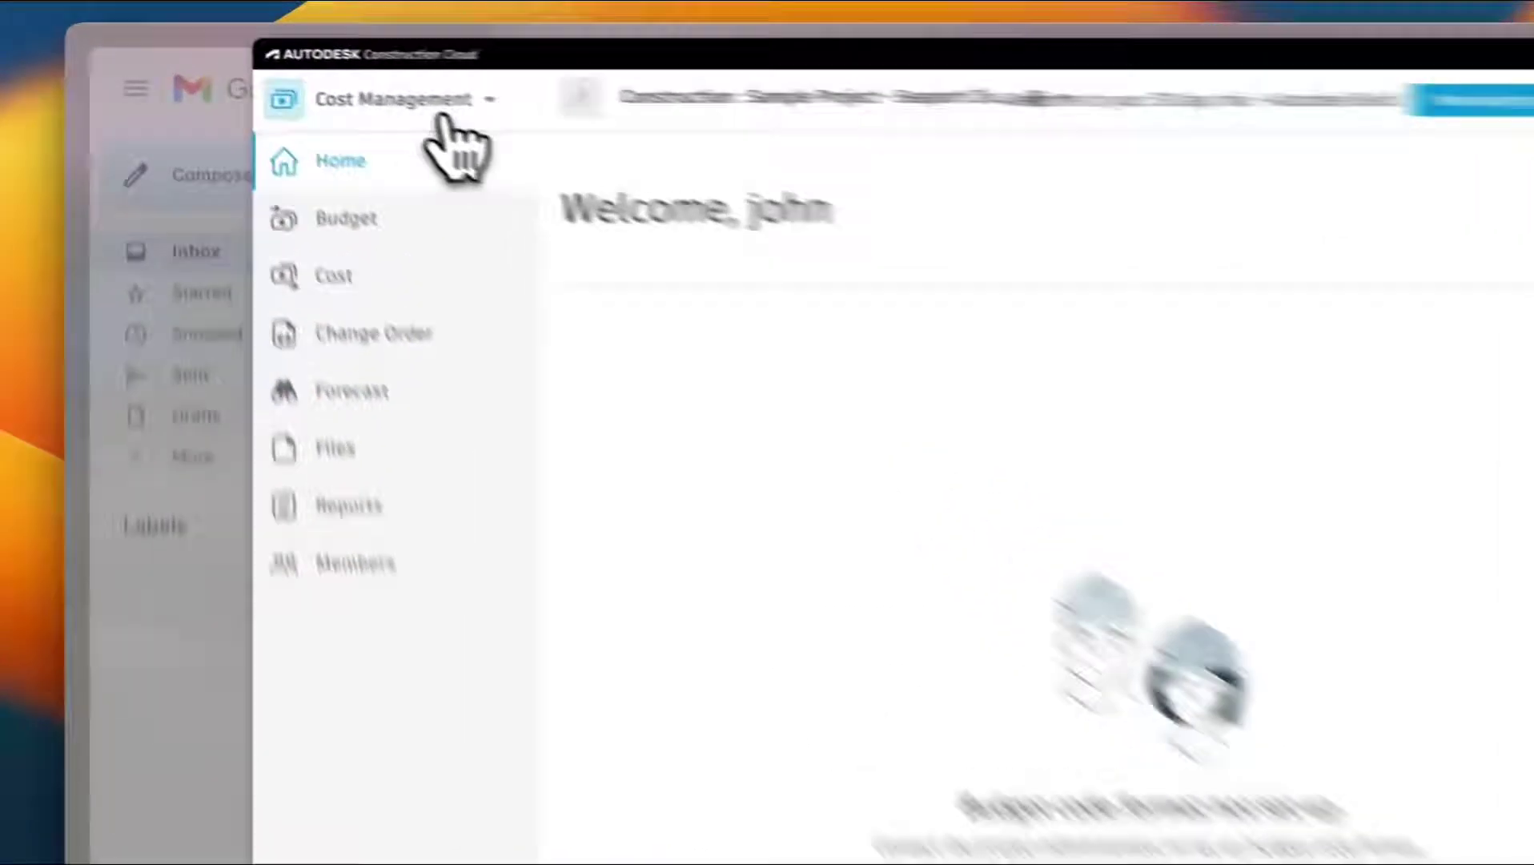
{"action": "left_click", "coordinate": [361, 79]}
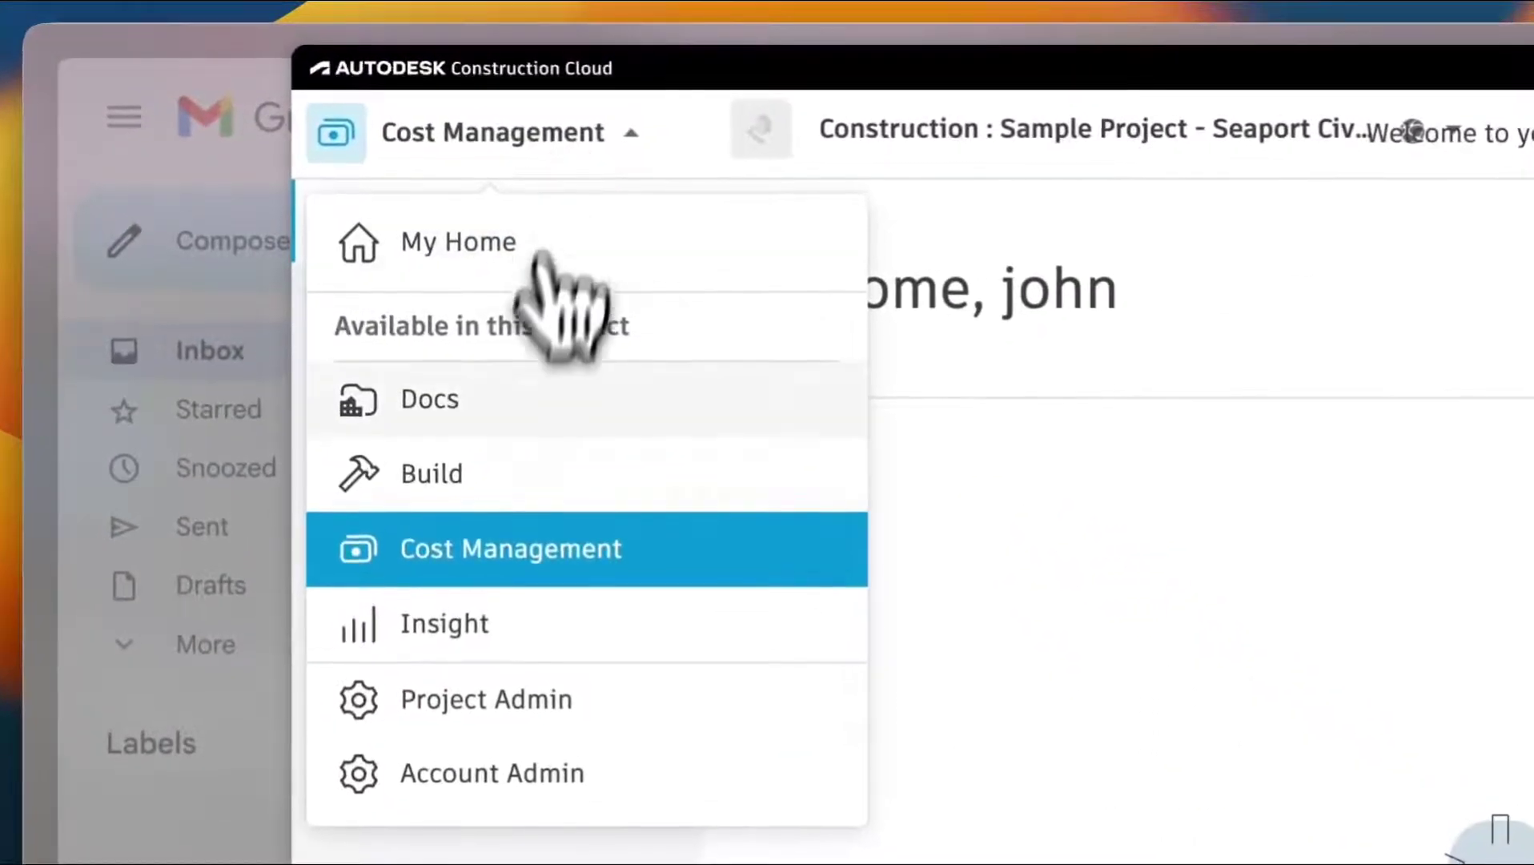
{"action": "left_click", "coordinate": [471, 587]}
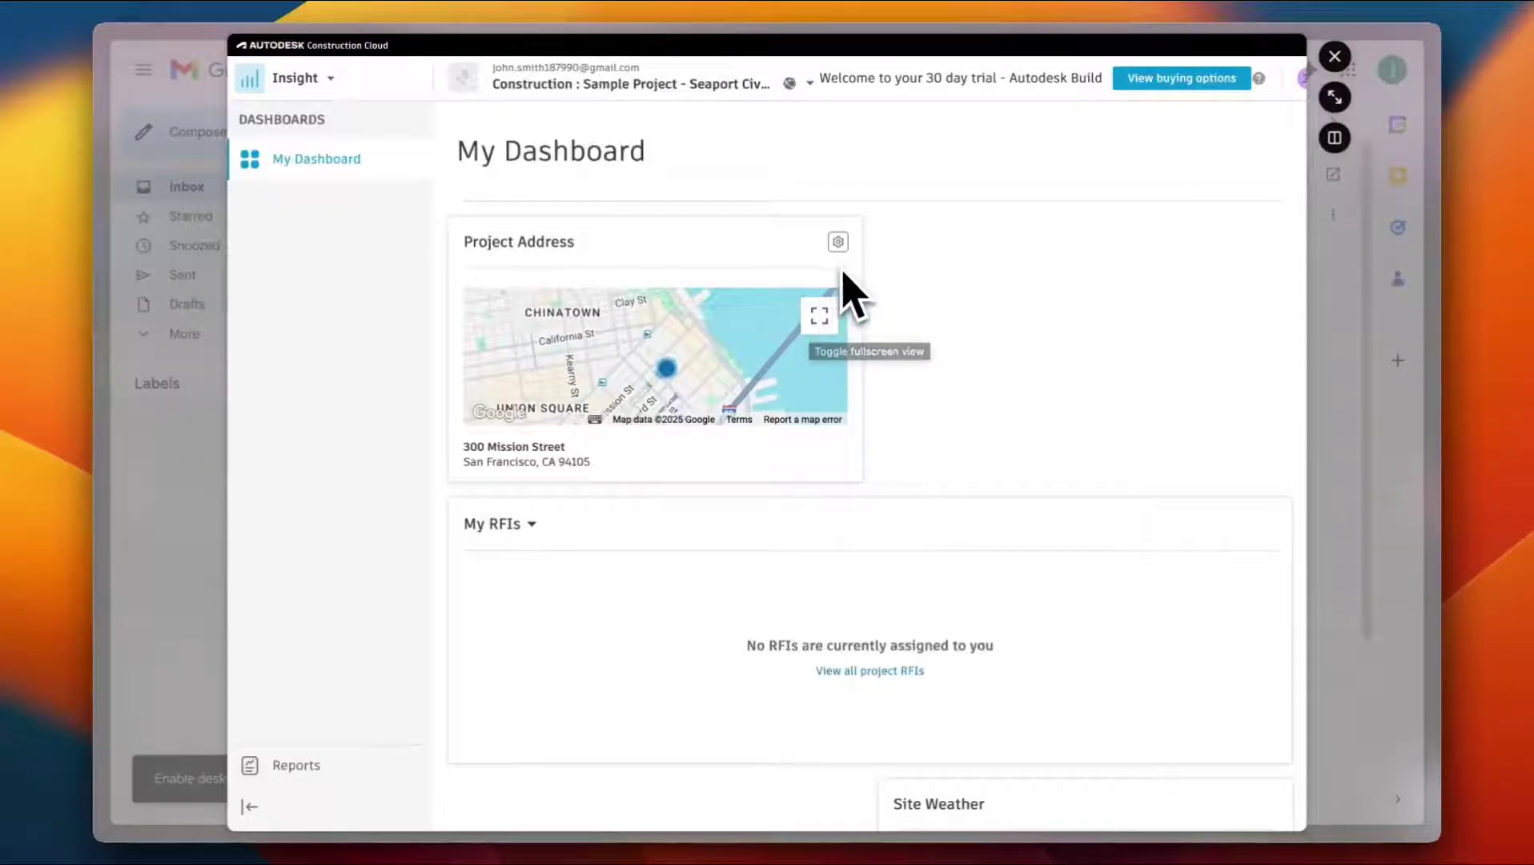
Scroll through the Insight dashboard's map, weather, RFIs, issues and submittals widgets and back up
{"action": "scroll", "coordinate": [795, 435], "scroll_direction": "down", "scroll_amount": 5}
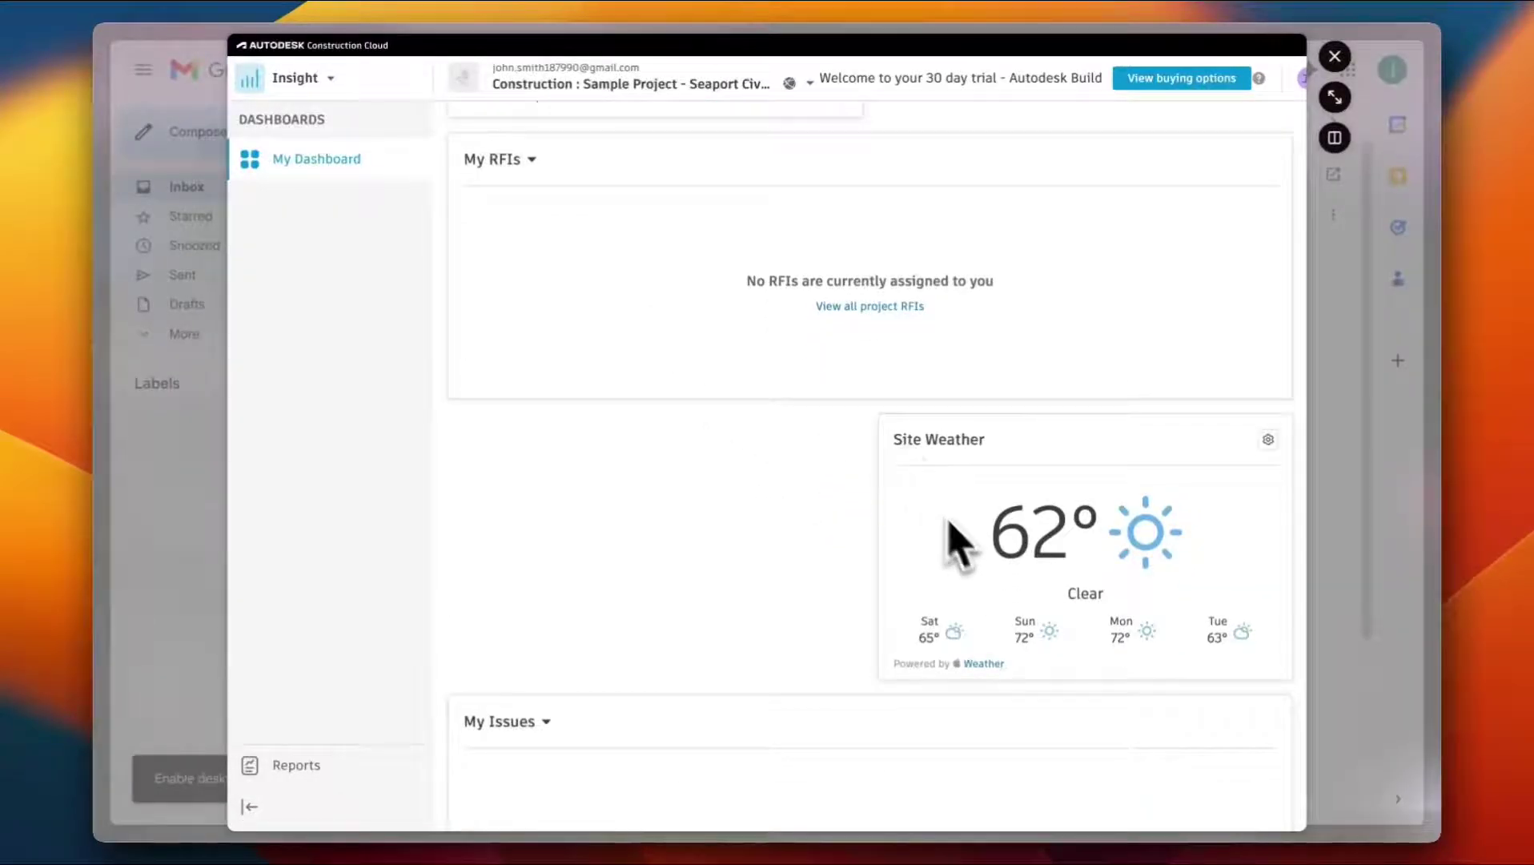
{"action": "scroll", "coordinate": [1081, 561], "scroll_direction": "down", "scroll_amount": 2}
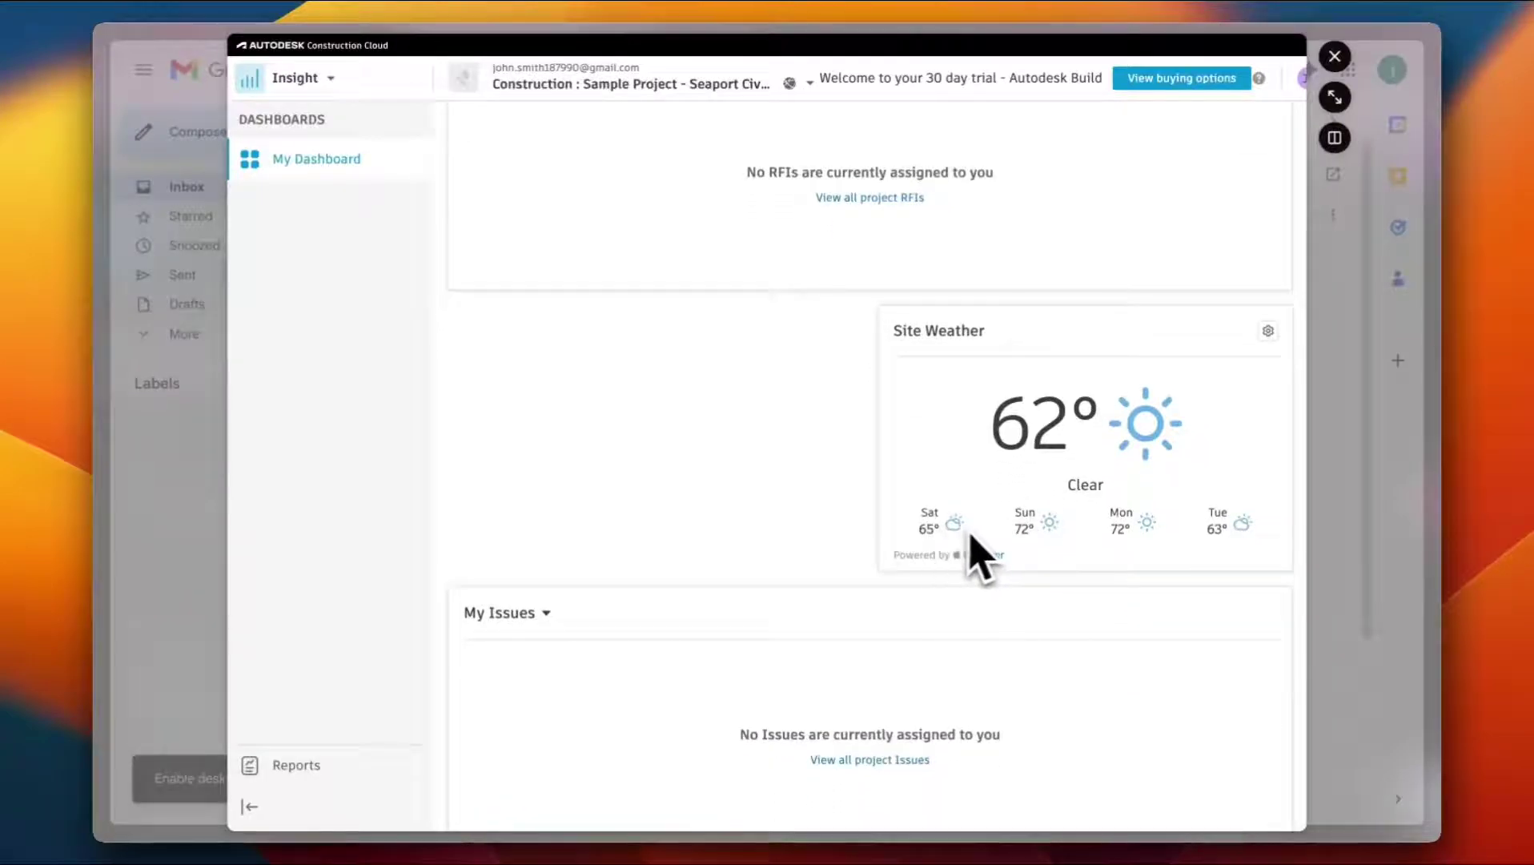
{"action": "scroll", "coordinate": [726, 496], "scroll_direction": "down", "scroll_amount": 5}
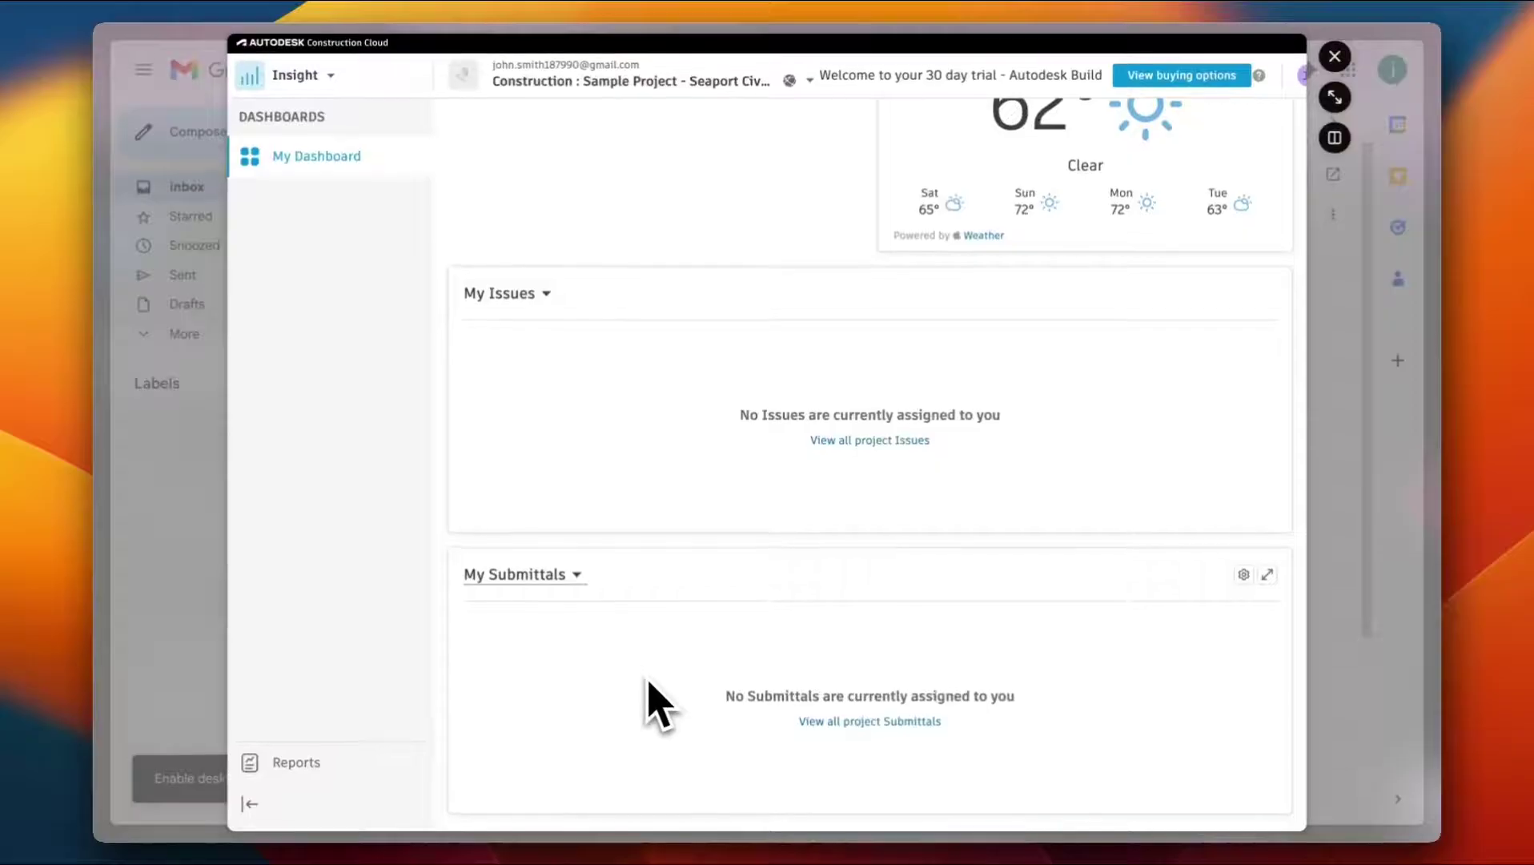
{"action": "scroll", "coordinate": [641, 689], "scroll_direction": "up", "scroll_amount": 10}
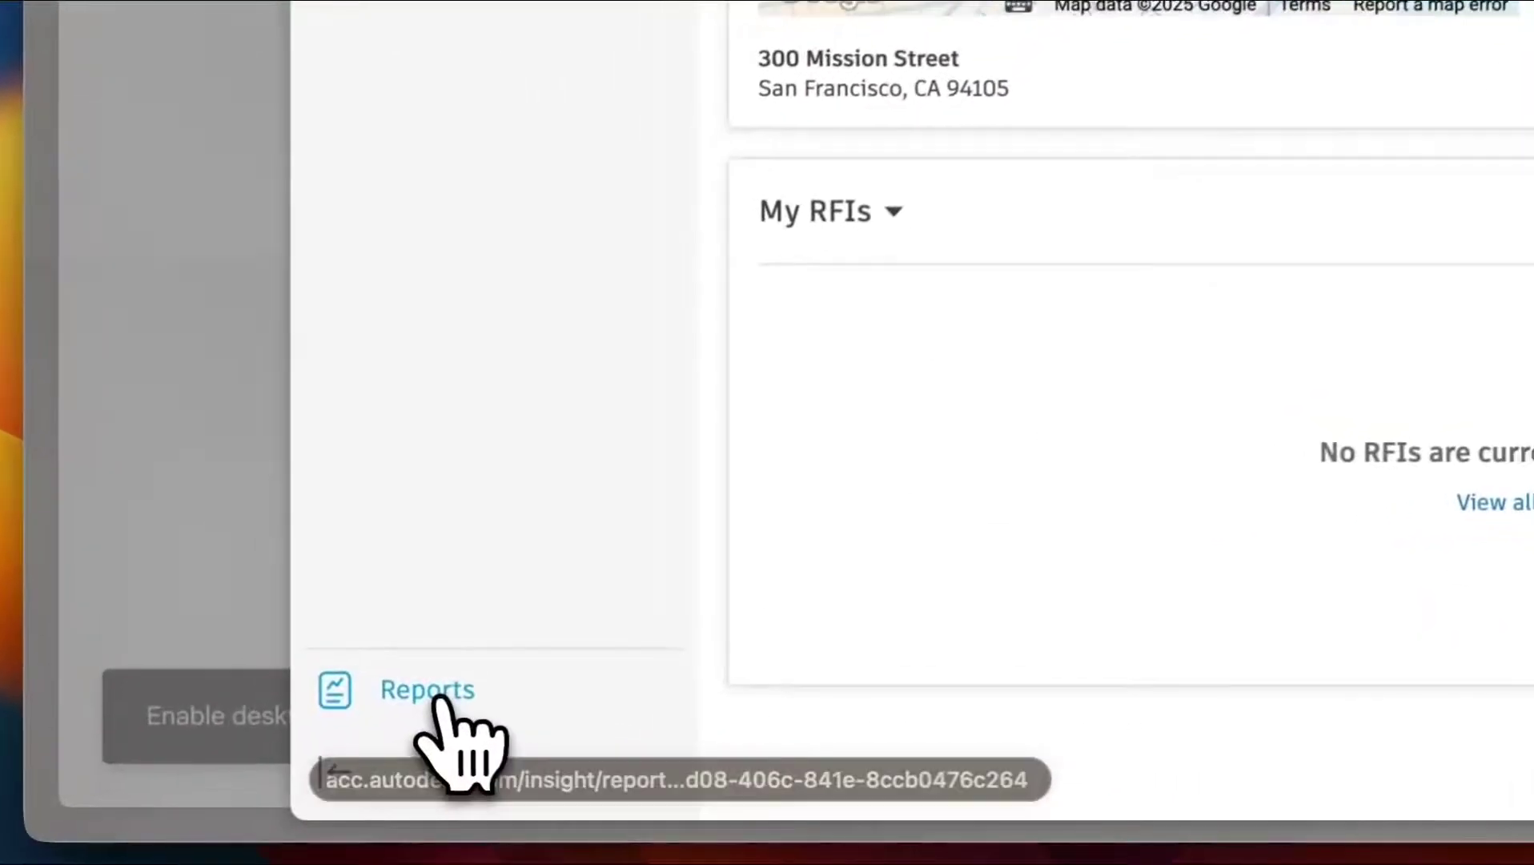
Start a new Insight report from a template, keeping PDF as the file format
{"action": "left_click", "coordinate": [298, 766]}
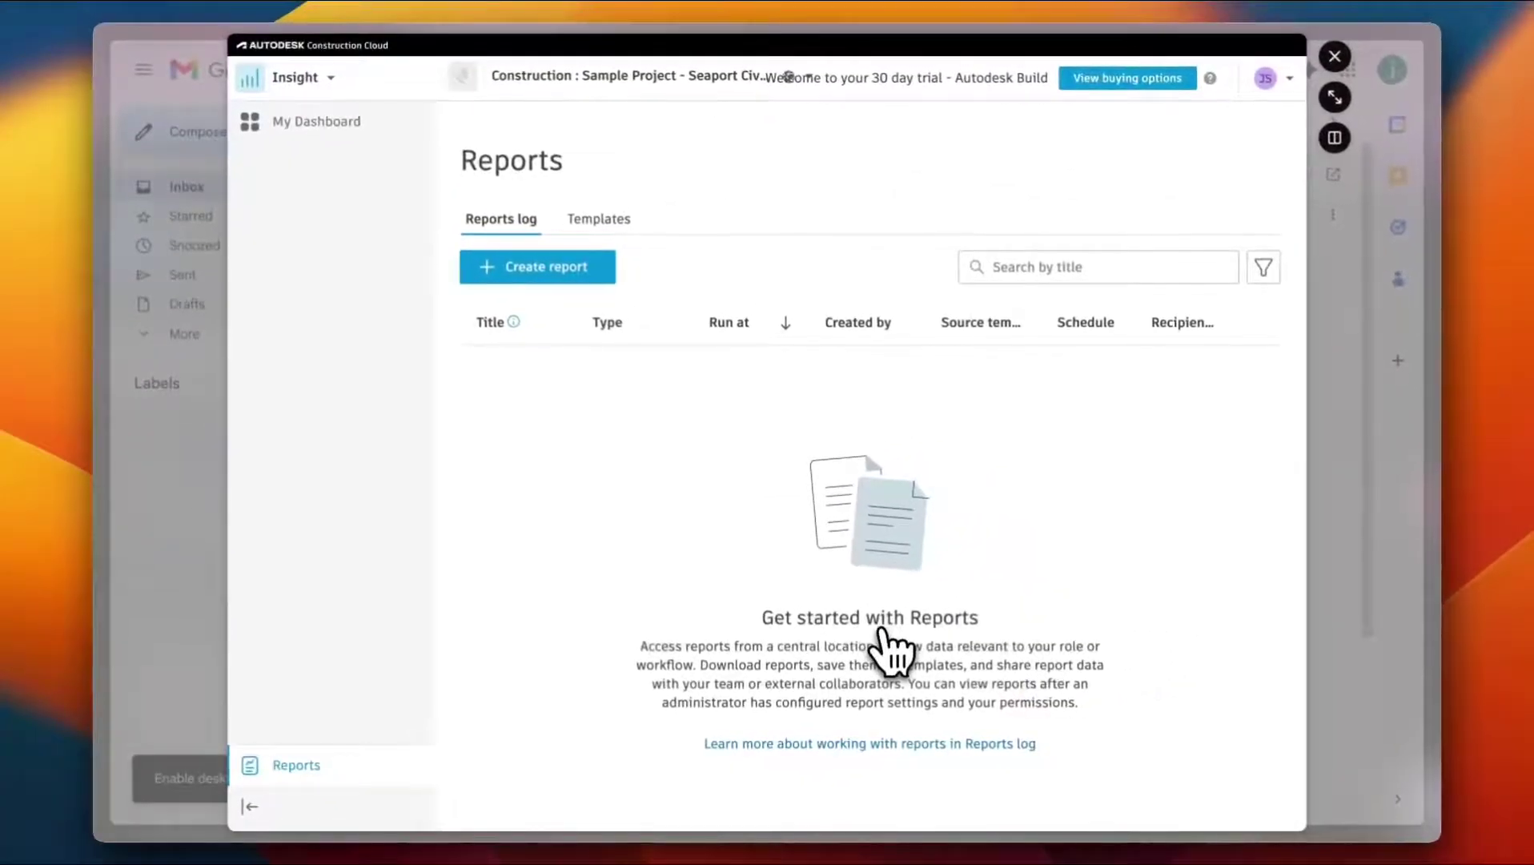
{"action": "left_click", "coordinate": [556, 272]}
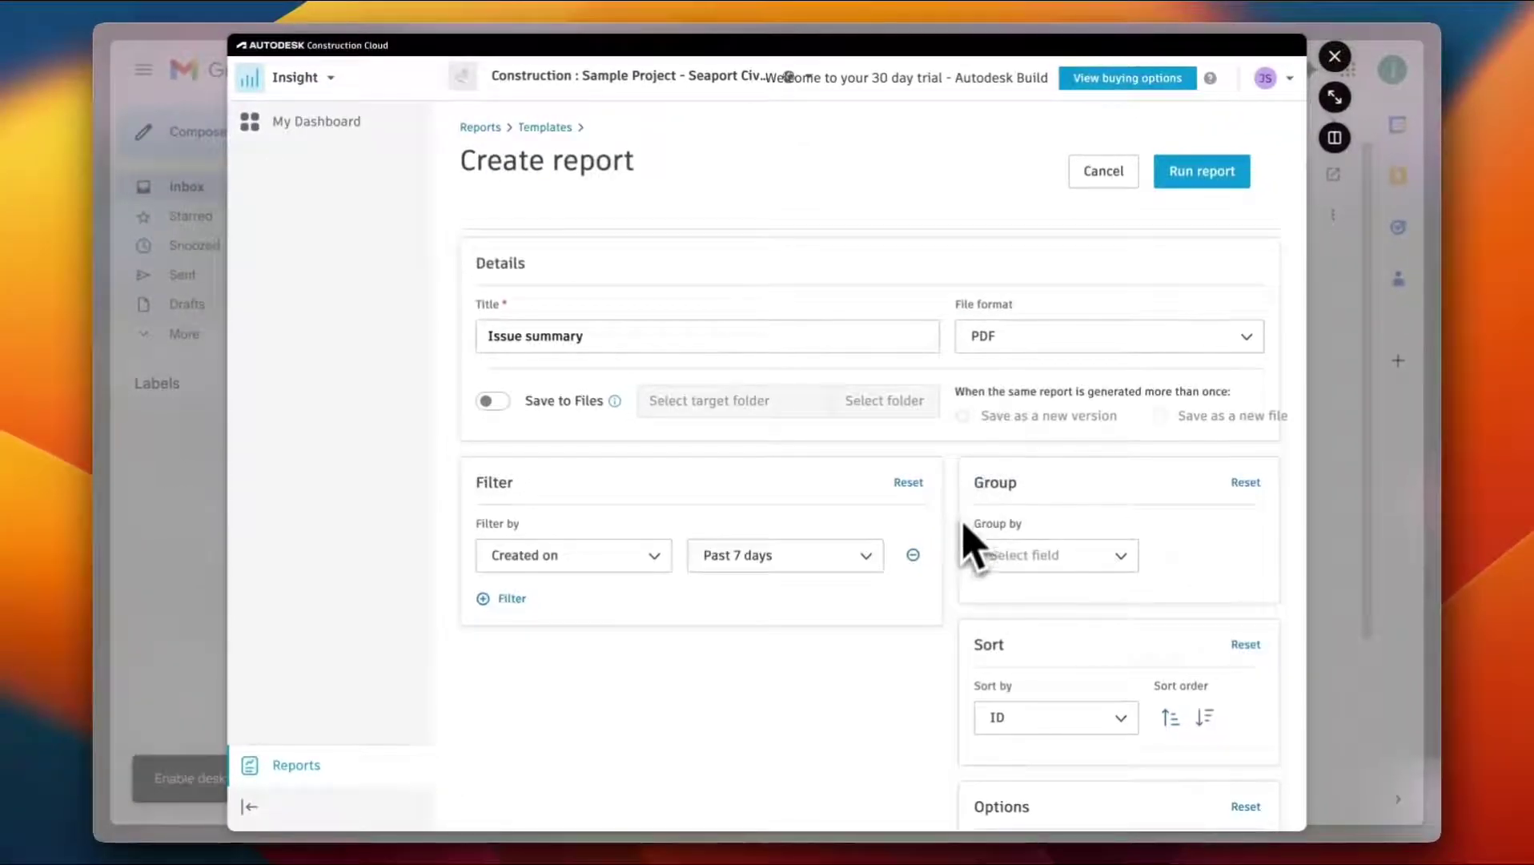
{"action": "left_click", "coordinate": [1062, 351]}
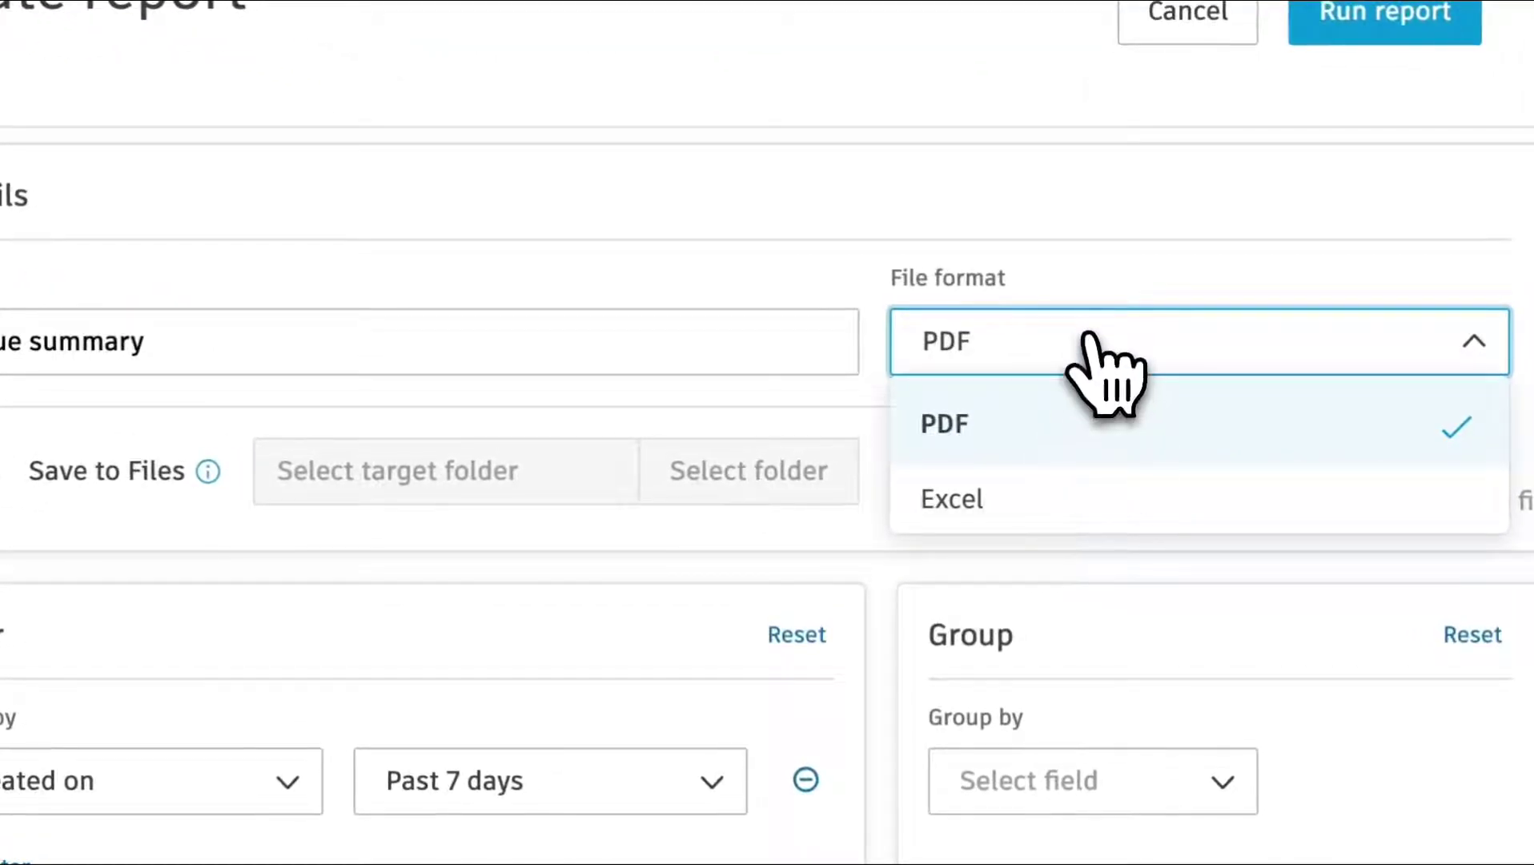
{"action": "left_click", "coordinate": [1041, 424]}
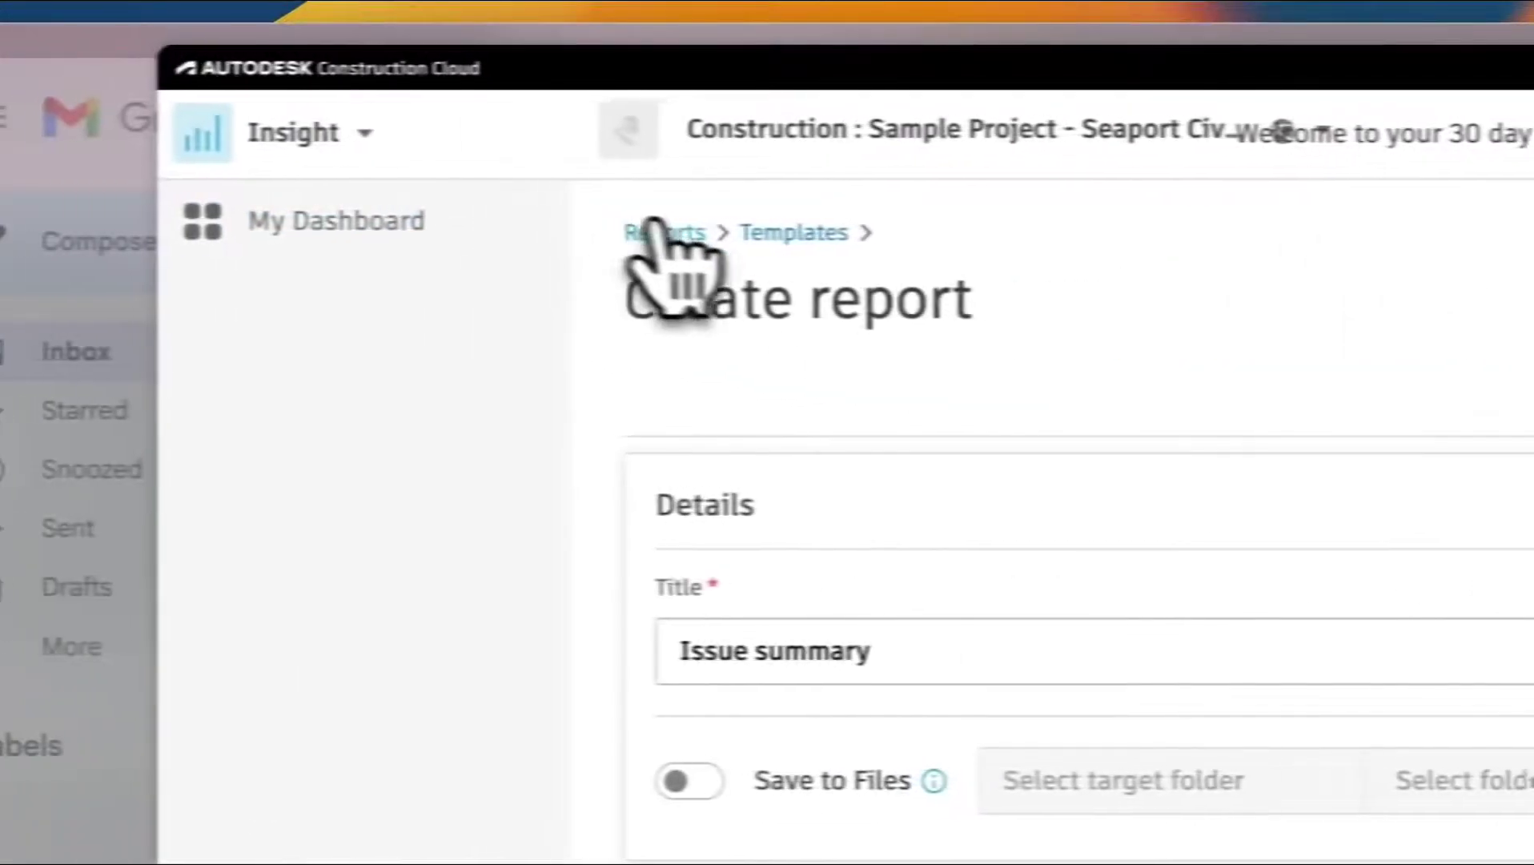
{"action": "left_click", "coordinate": [655, 232]}
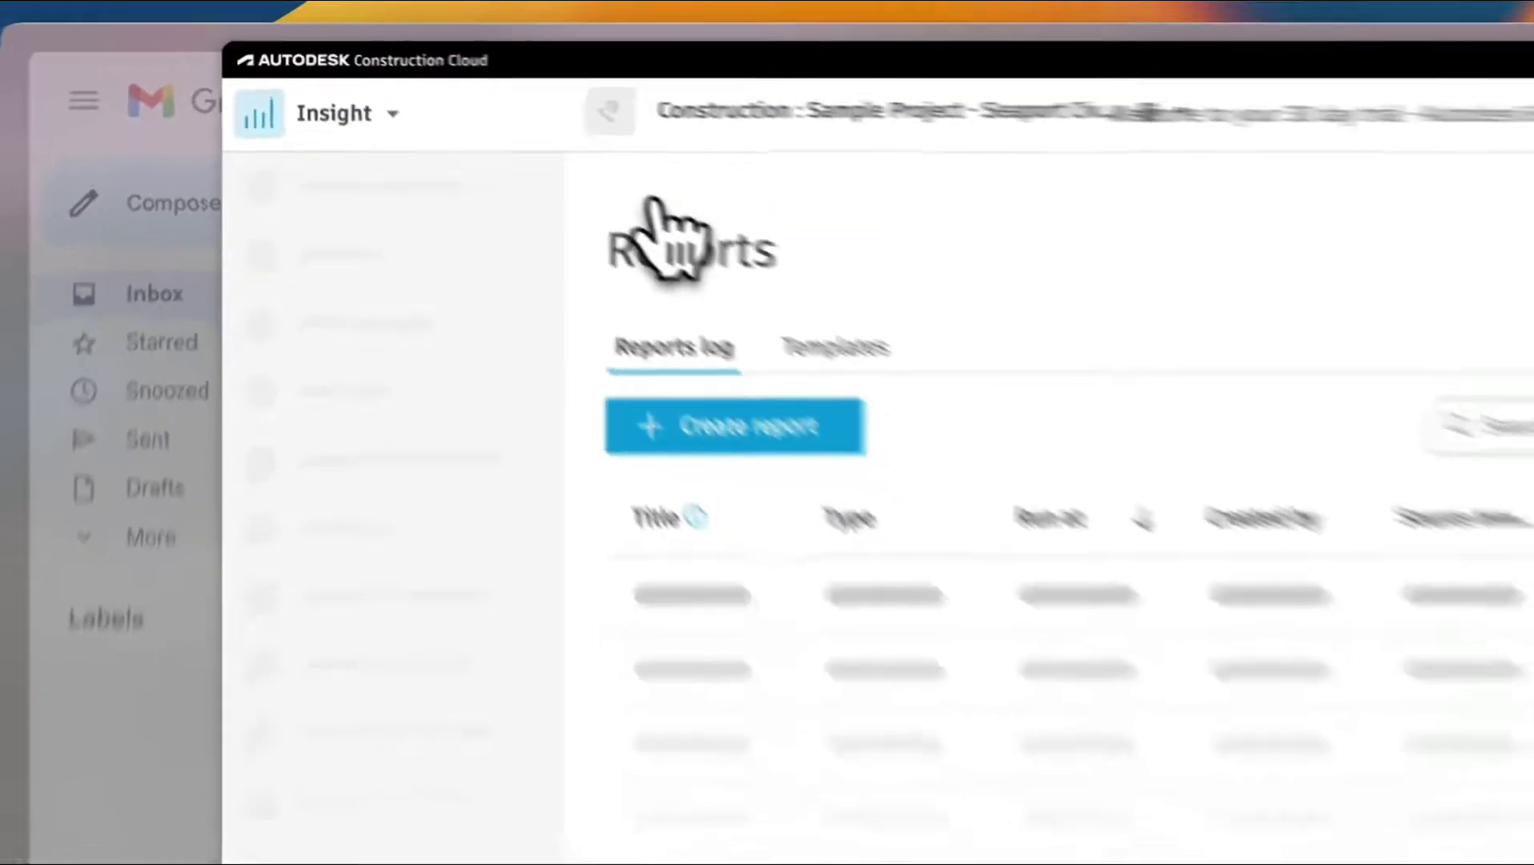
Browse the 28 default report templates and open the product switcher
{"action": "left_click", "coordinate": [857, 347]}
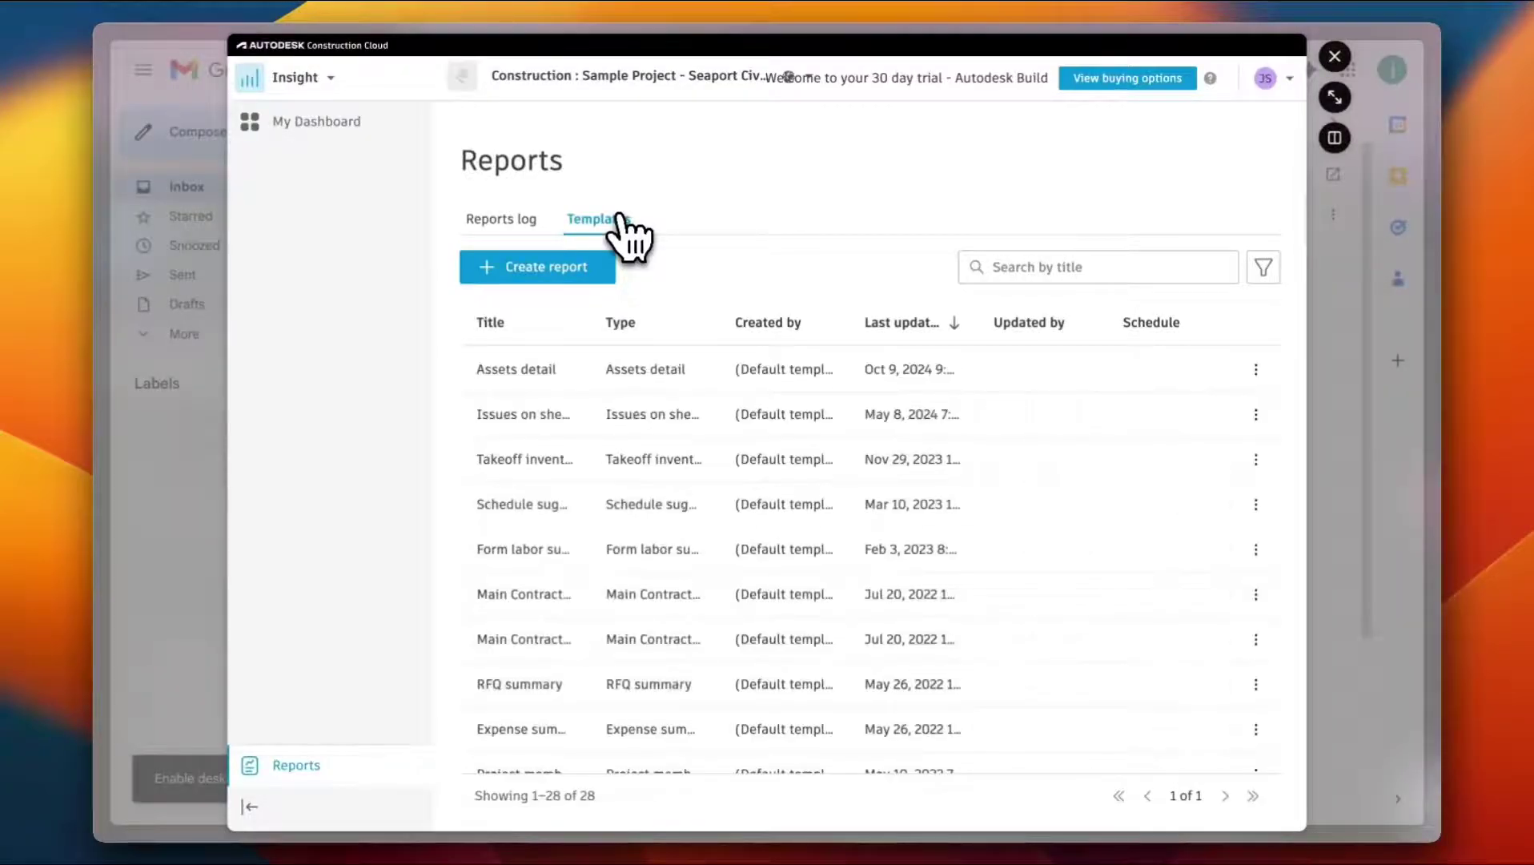
{"action": "scroll", "coordinate": [567, 433], "scroll_direction": "down", "scroll_amount": 3}
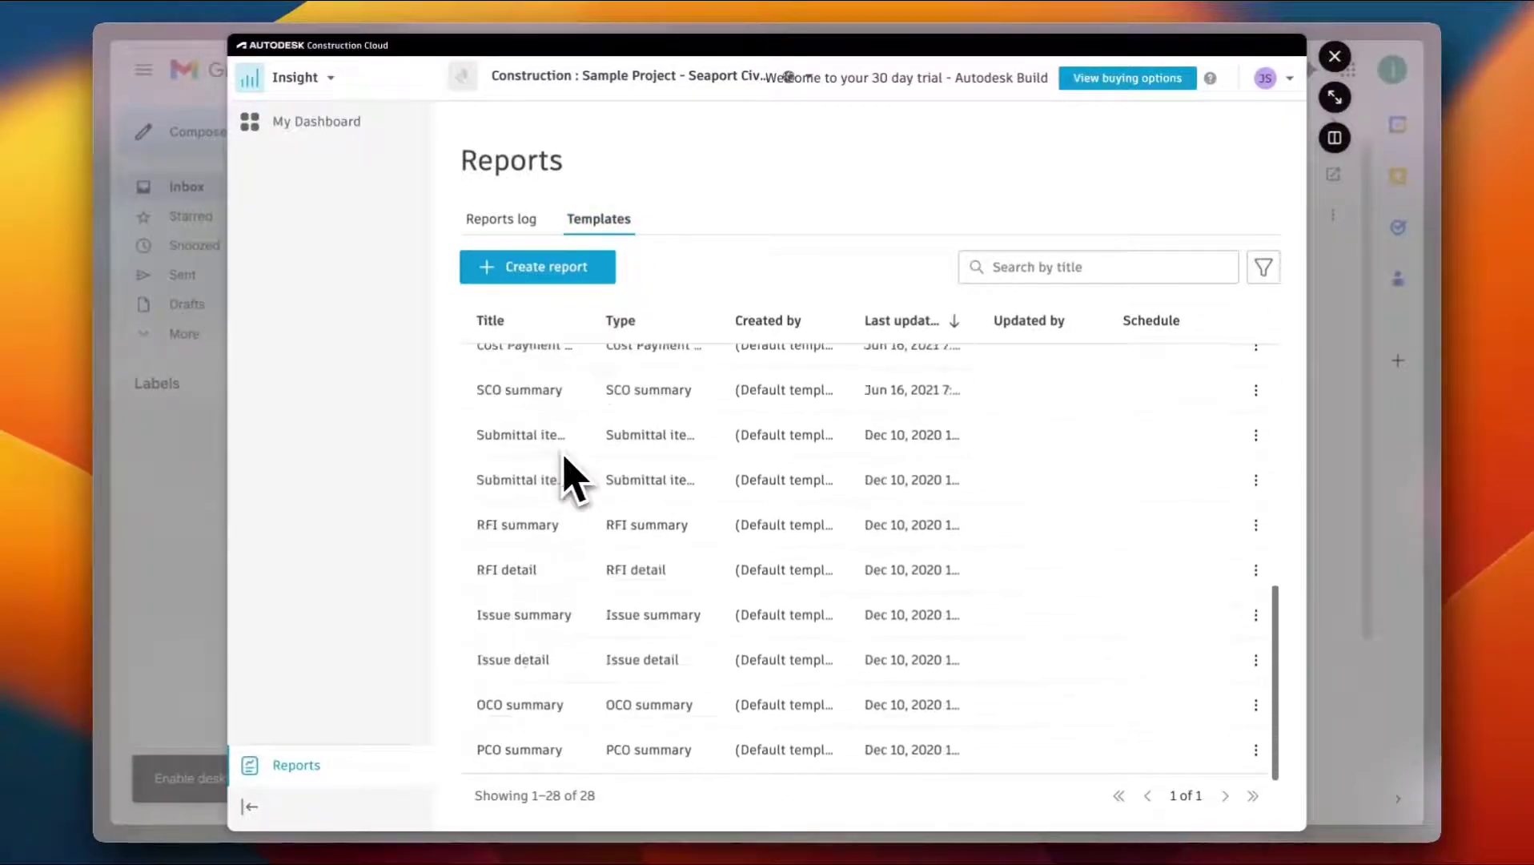
{"action": "scroll", "coordinate": [565, 456], "scroll_direction": "up", "scroll_amount": 10}
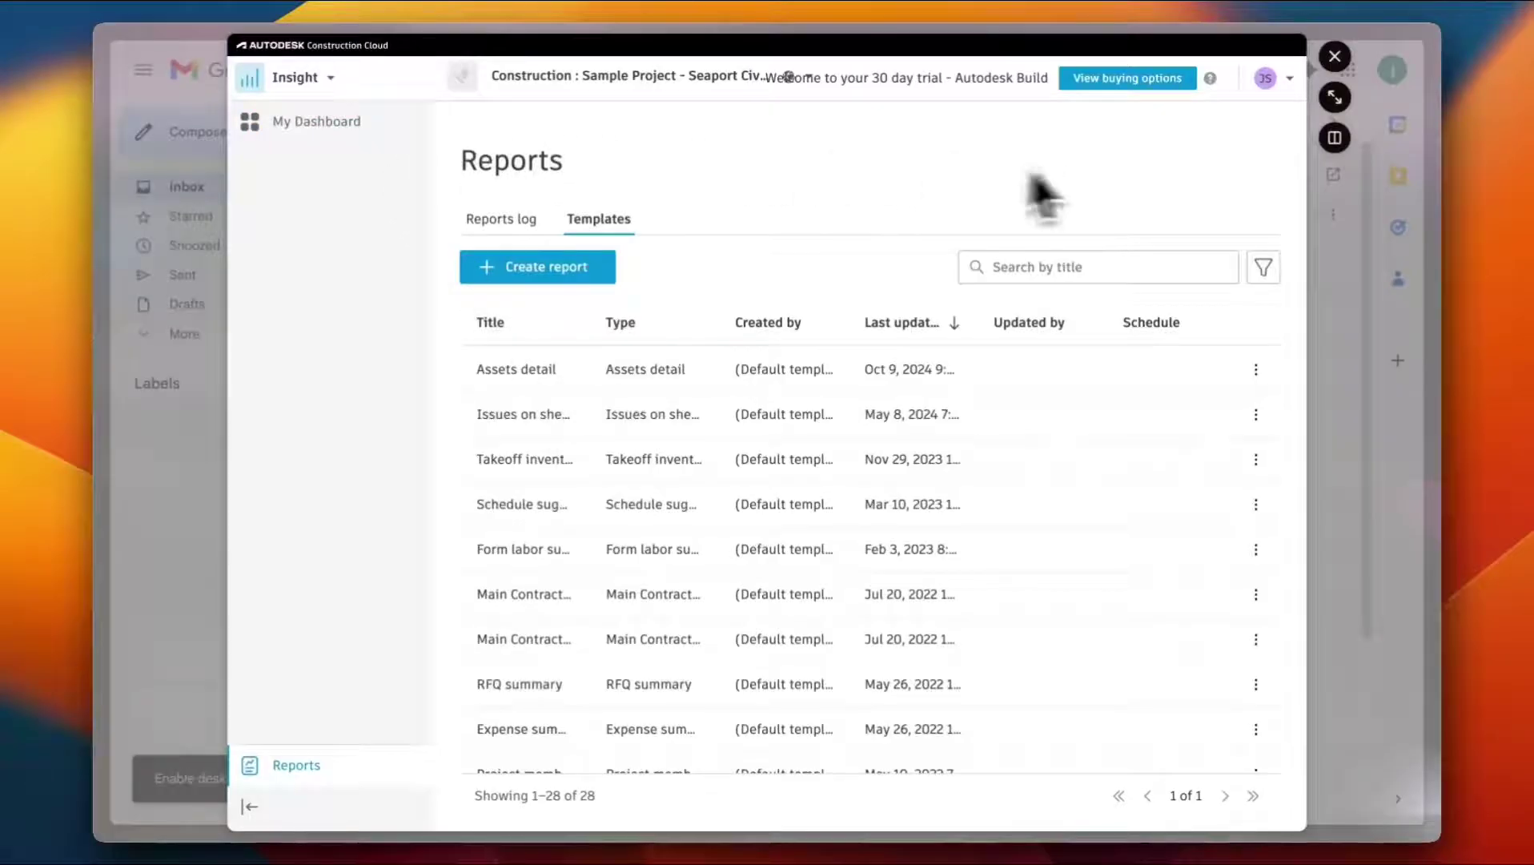
{"action": "left_click", "coordinate": [324, 78]}
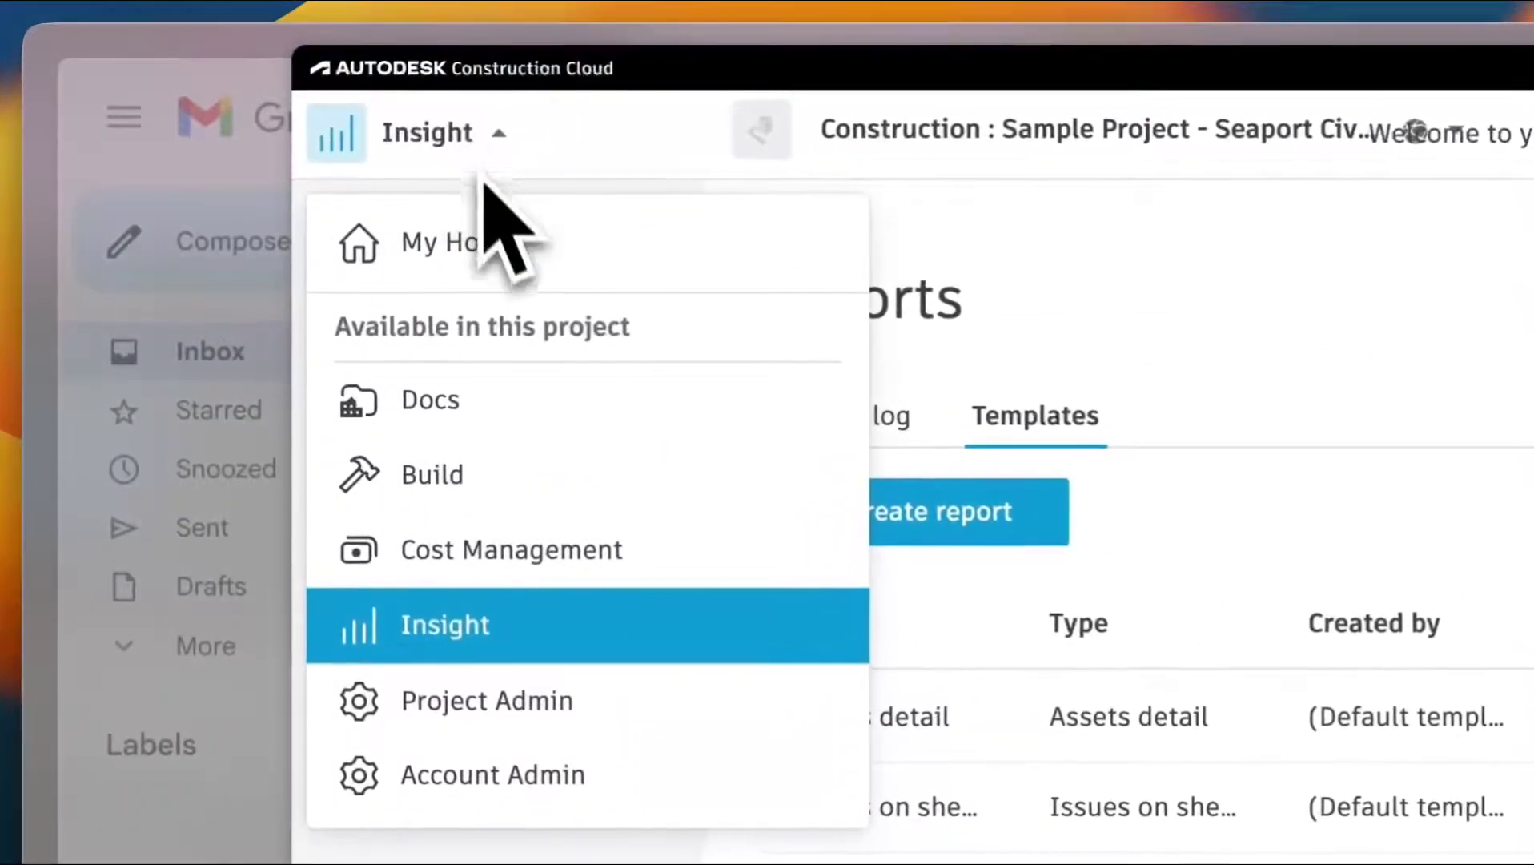
Open the account's My Home dashboard, scroll through it, and show the Projects list
{"action": "left_click", "coordinate": [490, 253]}
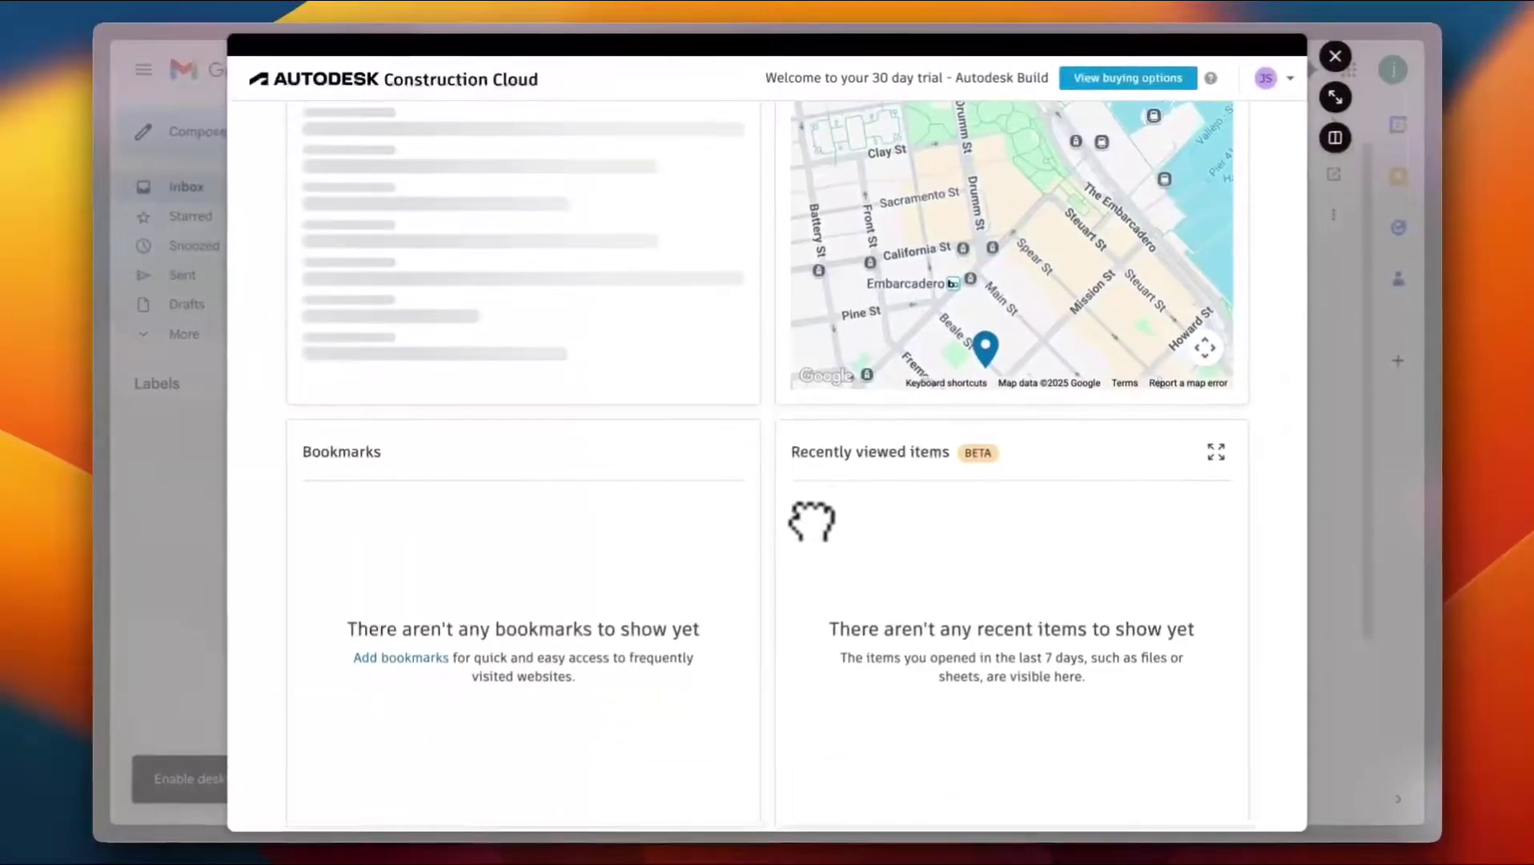
{"action": "scroll", "coordinate": [812, 521], "scroll_direction": "down", "scroll_amount": 1}
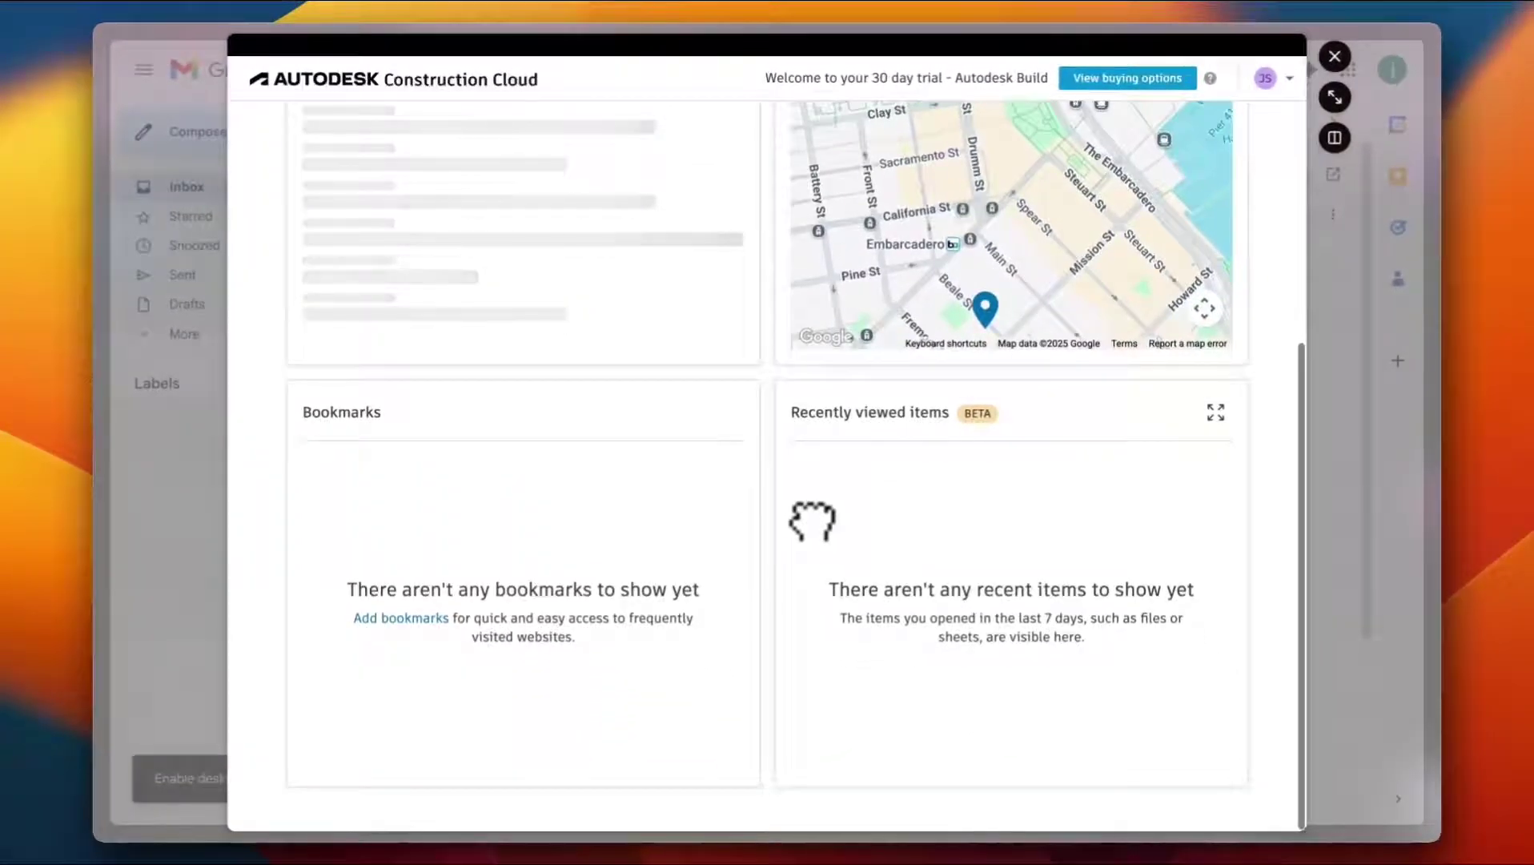
{"action": "scroll", "coordinate": [812, 520], "scroll_direction": "up", "scroll_amount": 6}
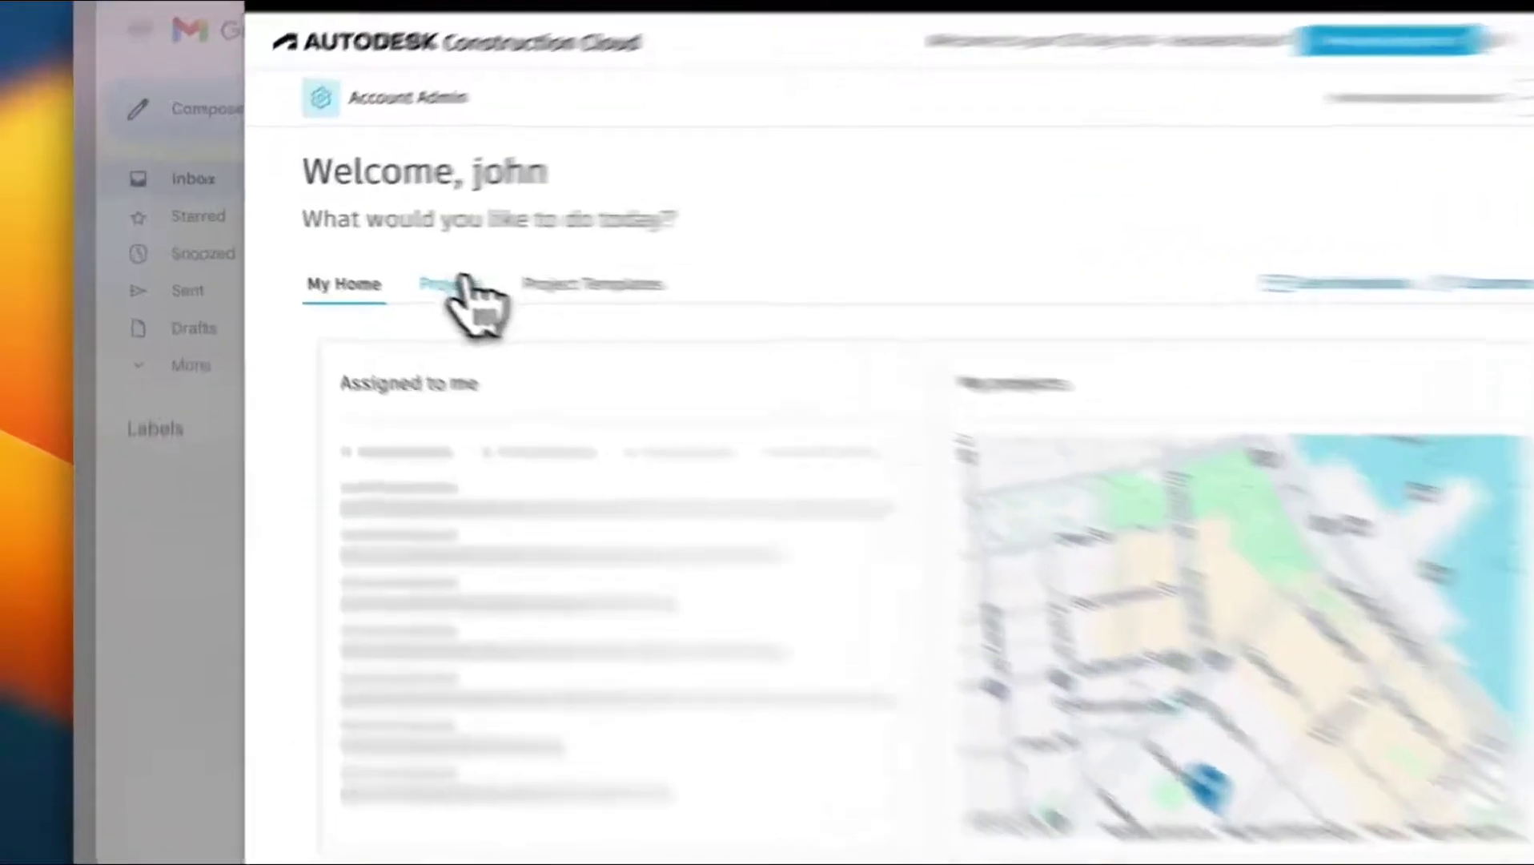
{"action": "left_click", "coordinate": [390, 269]}
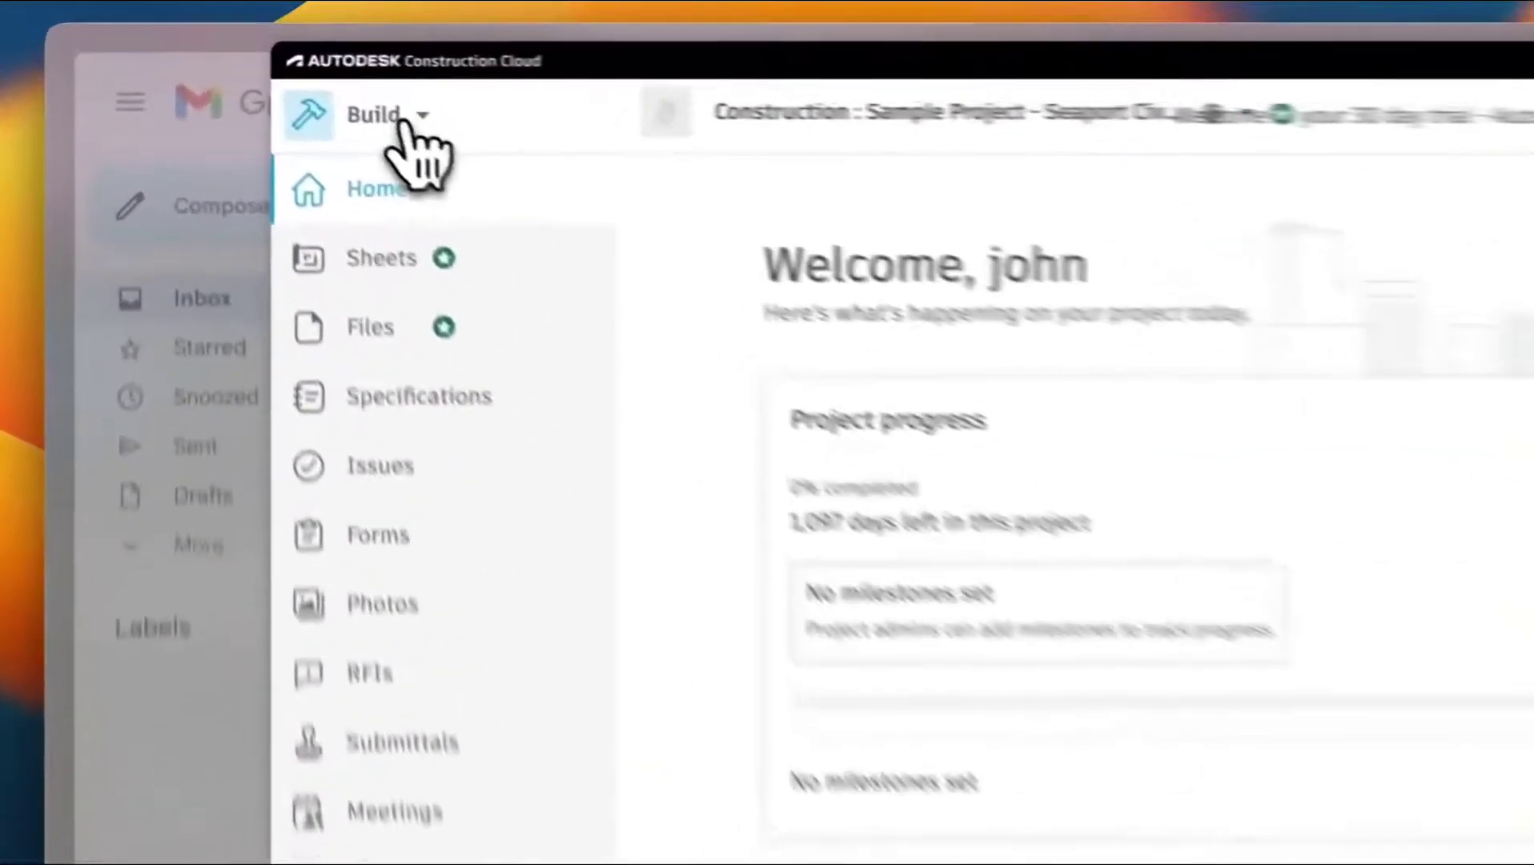
Tour Project Admin's Companies, Bridge Outgoing and Incoming shares, Handover, and Activity log pages
{"action": "left_click", "coordinate": [303, 80]}
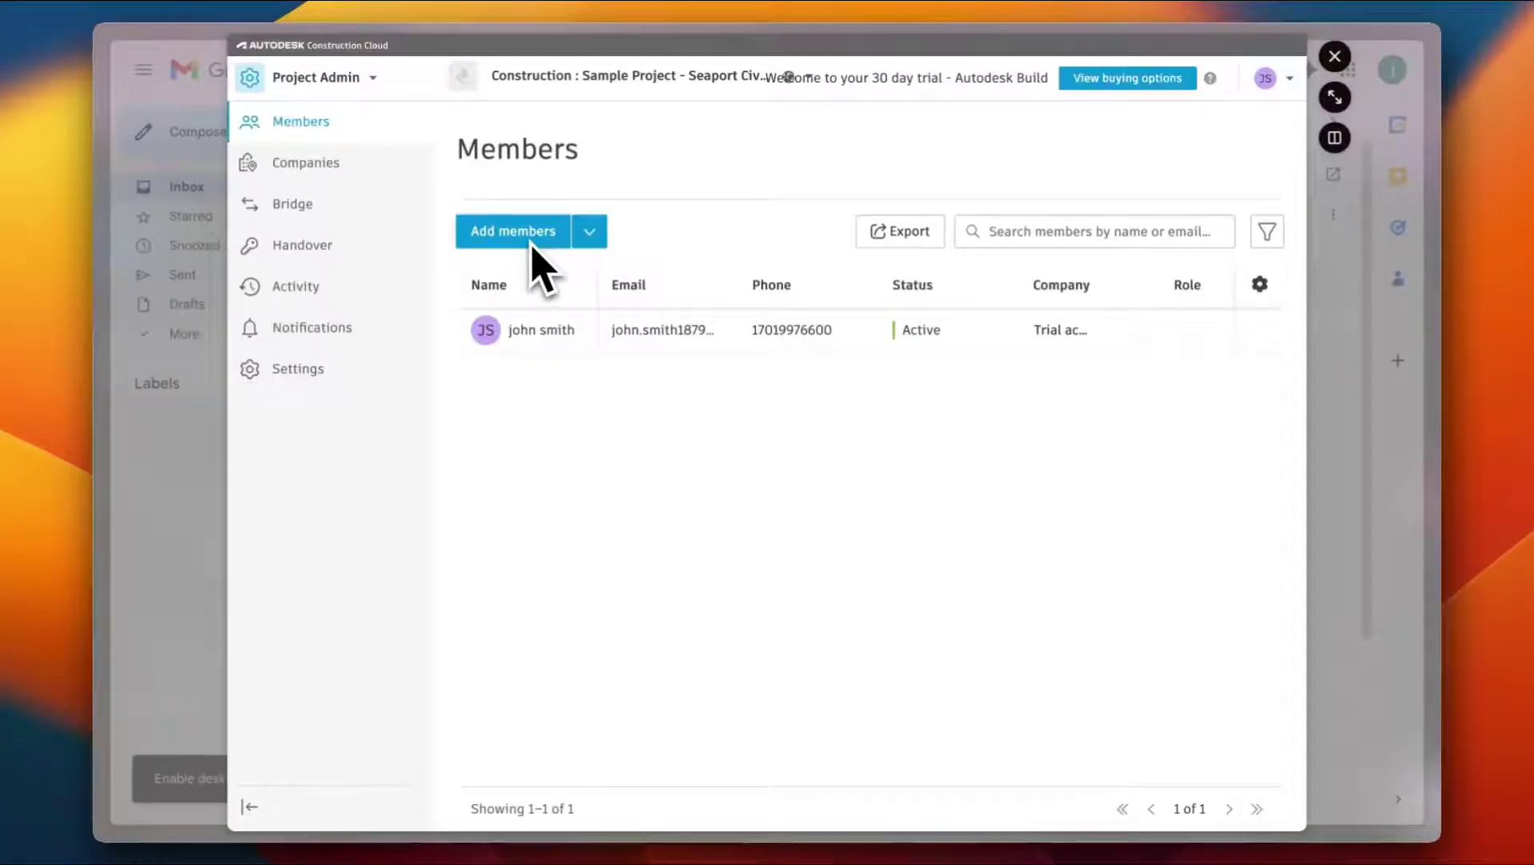
{"action": "left_click", "coordinate": [343, 171]}
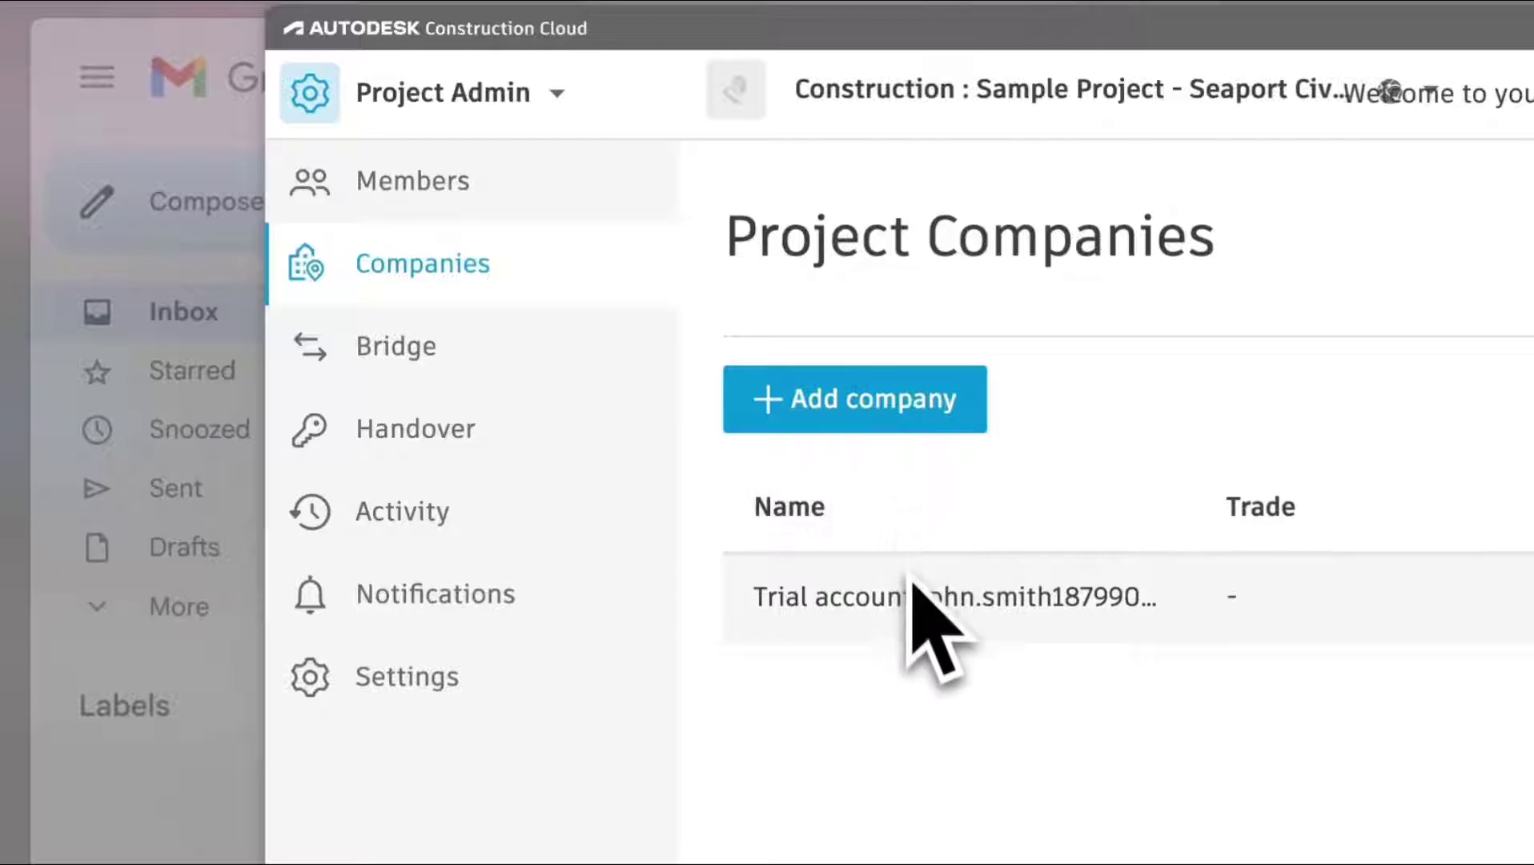
{"action": "left_click", "coordinate": [449, 368]}
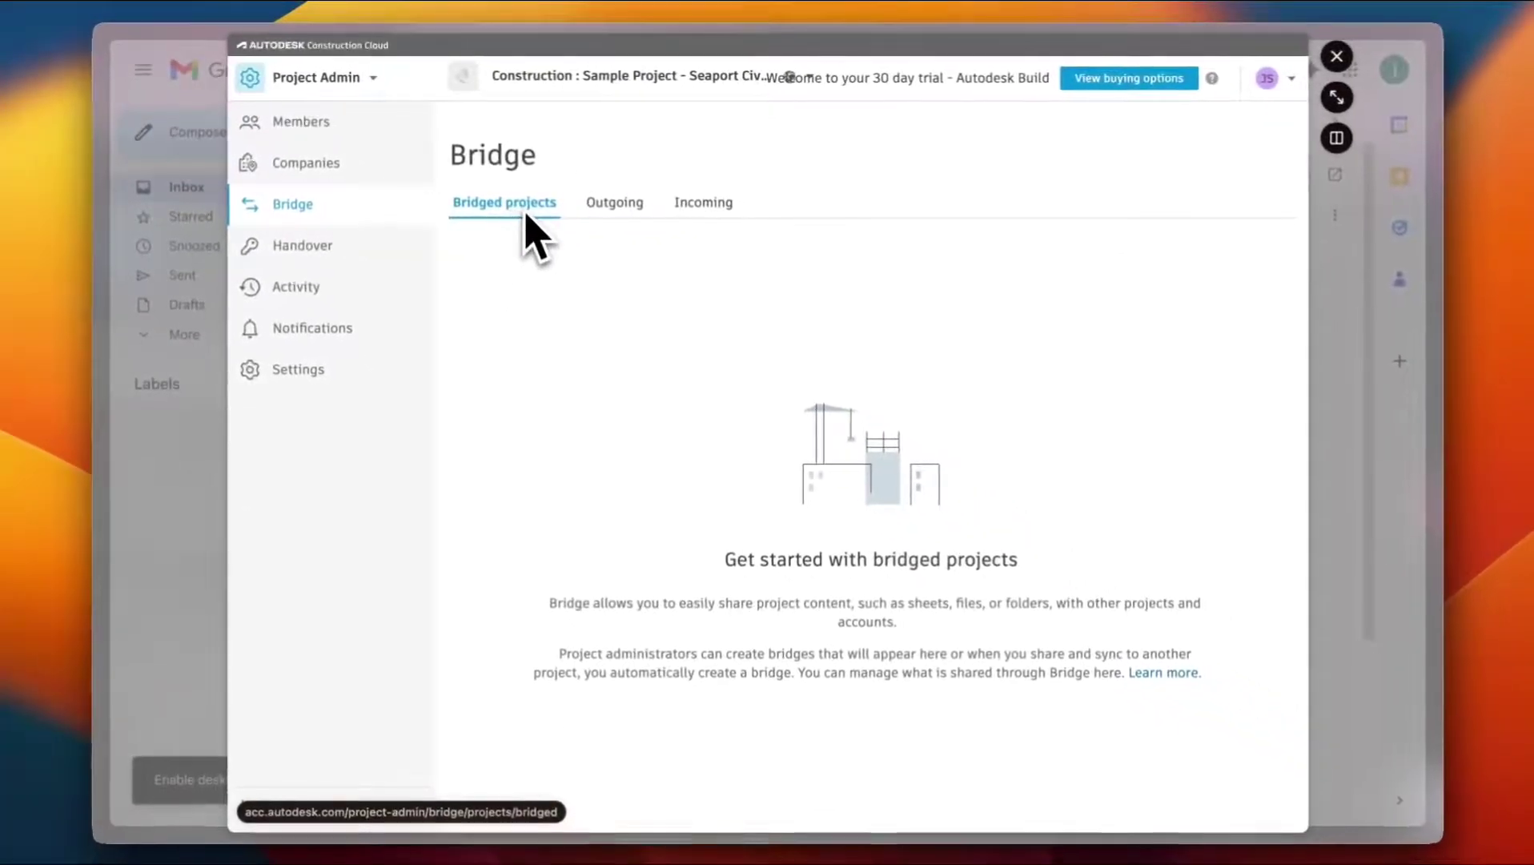
{"action": "left_click", "coordinate": [615, 209]}
{"action": "left_click", "coordinate": [701, 211]}
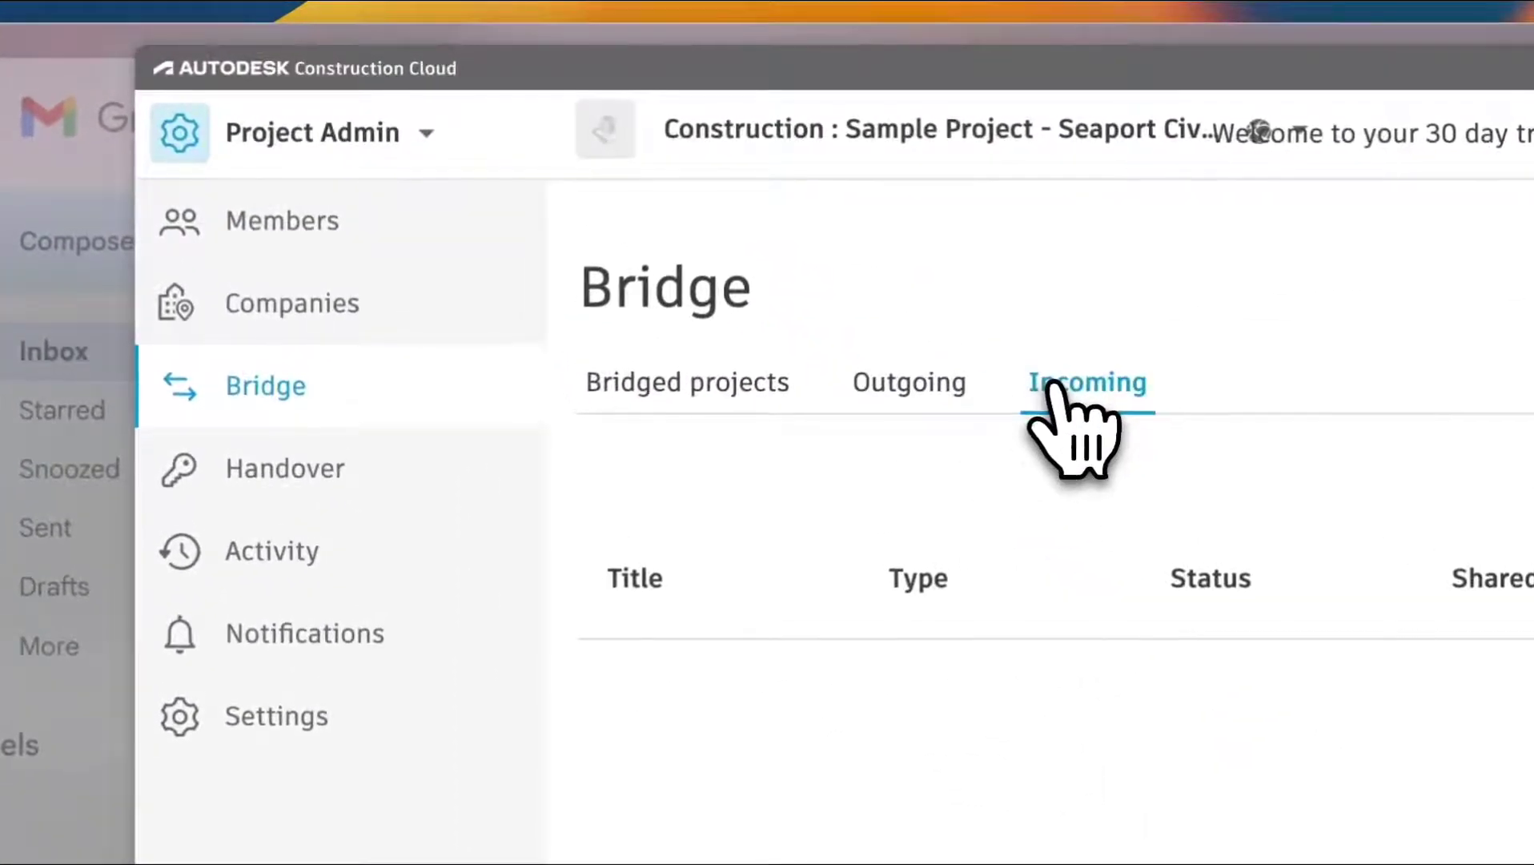
{"action": "left_click", "coordinate": [320, 470]}
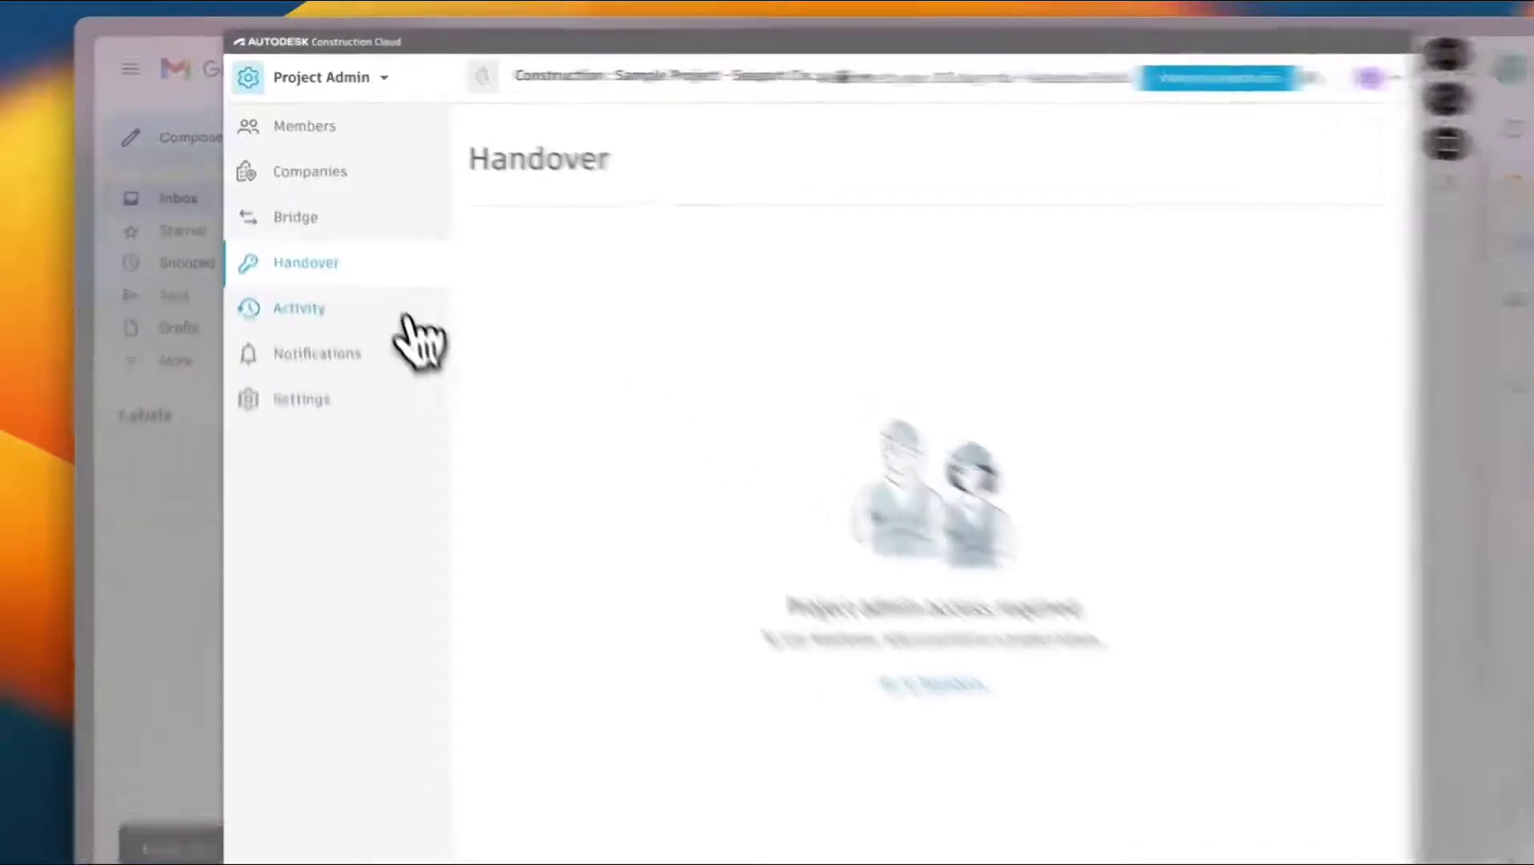
{"action": "left_click", "coordinate": [323, 286]}
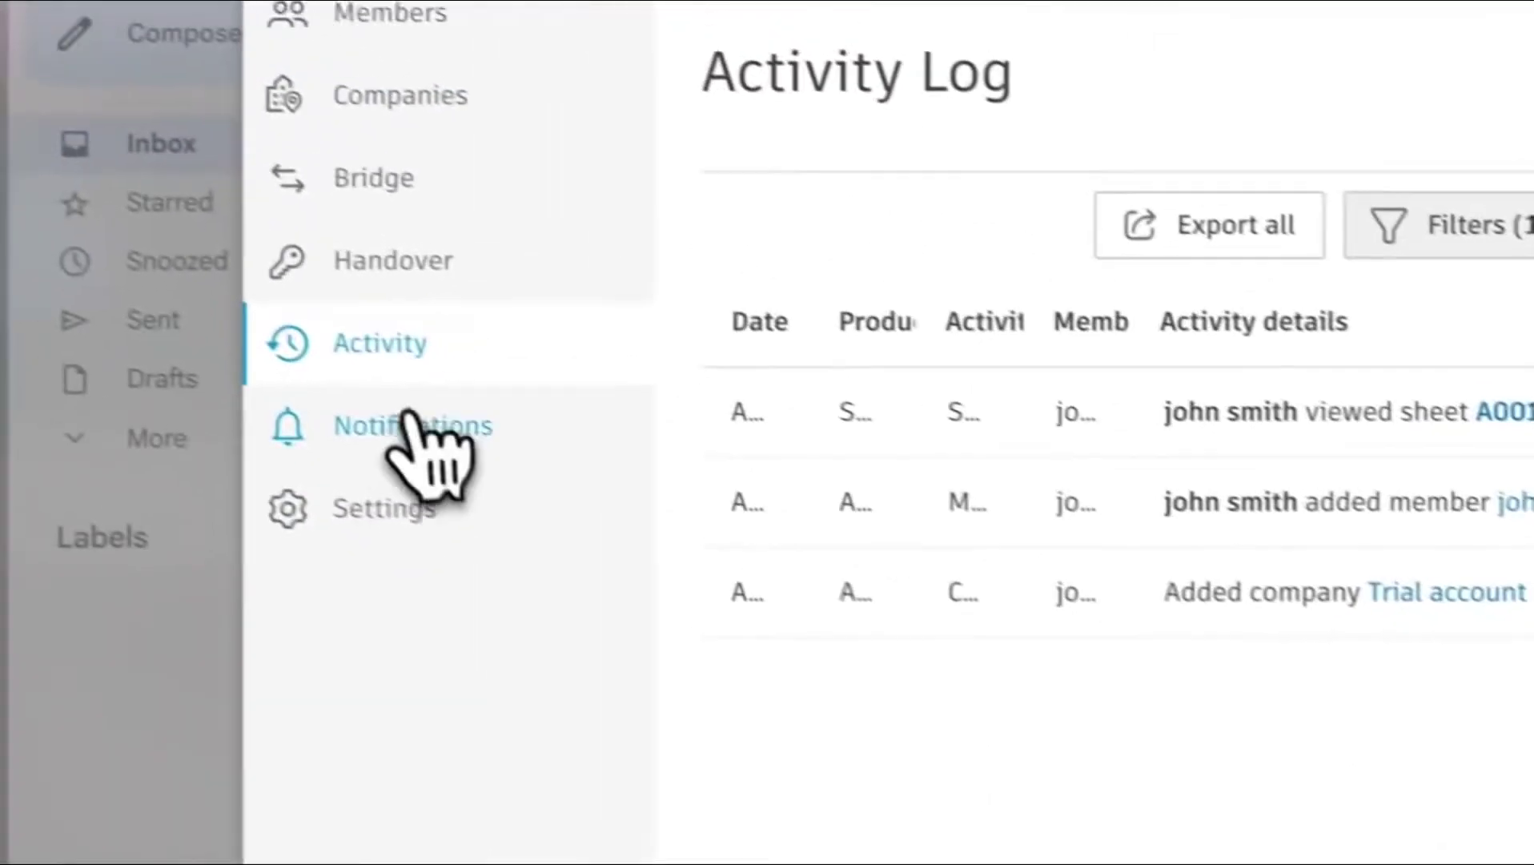
Review project notifications, then show the Locations settings with only the top-level Project location and its import options
{"action": "left_click", "coordinate": [338, 578]}
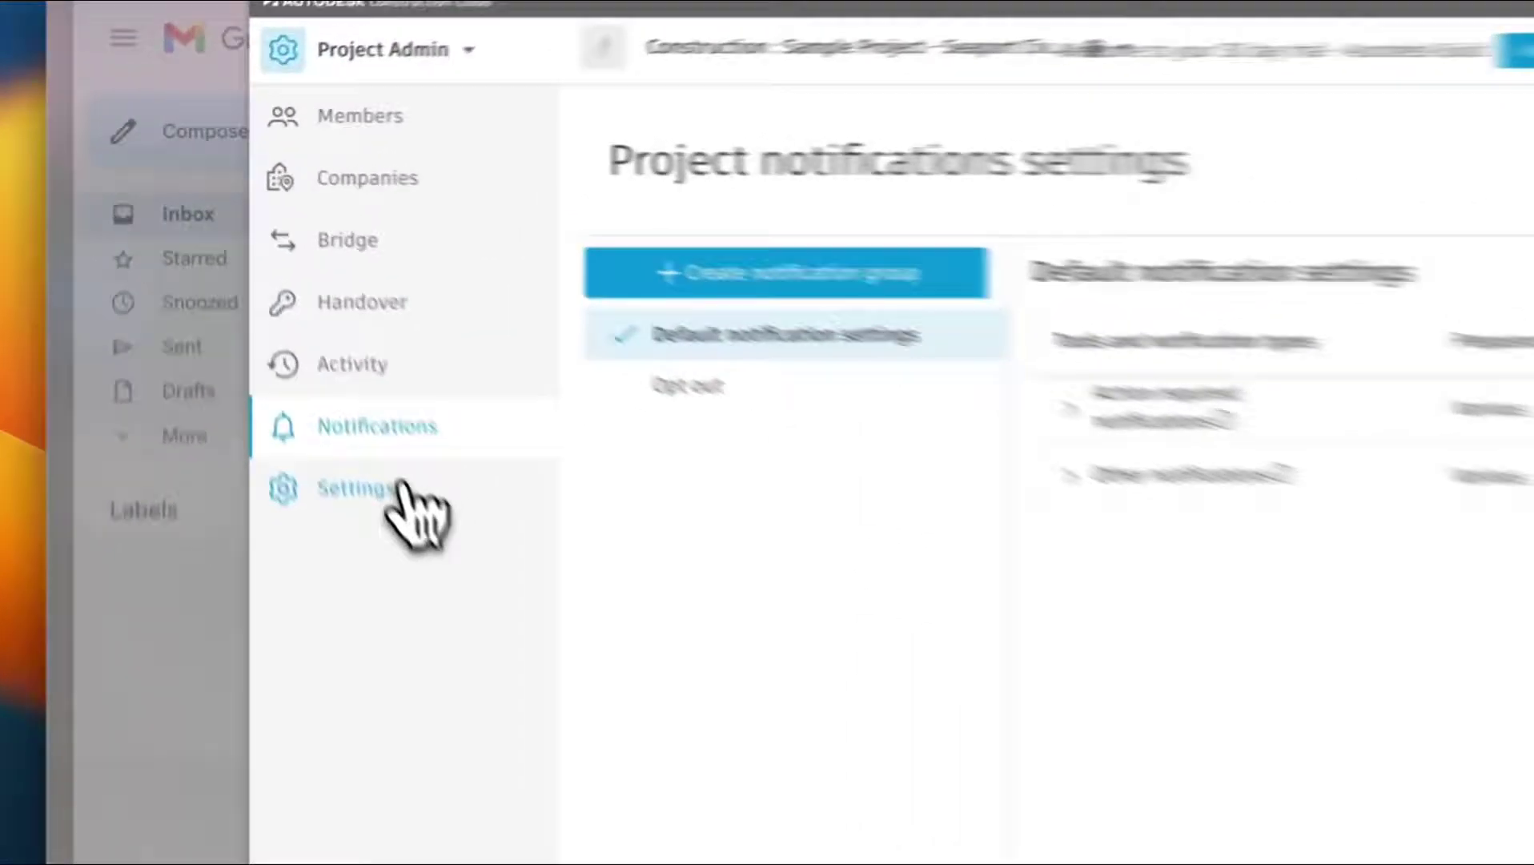
{"action": "left_click", "coordinate": [316, 368]}
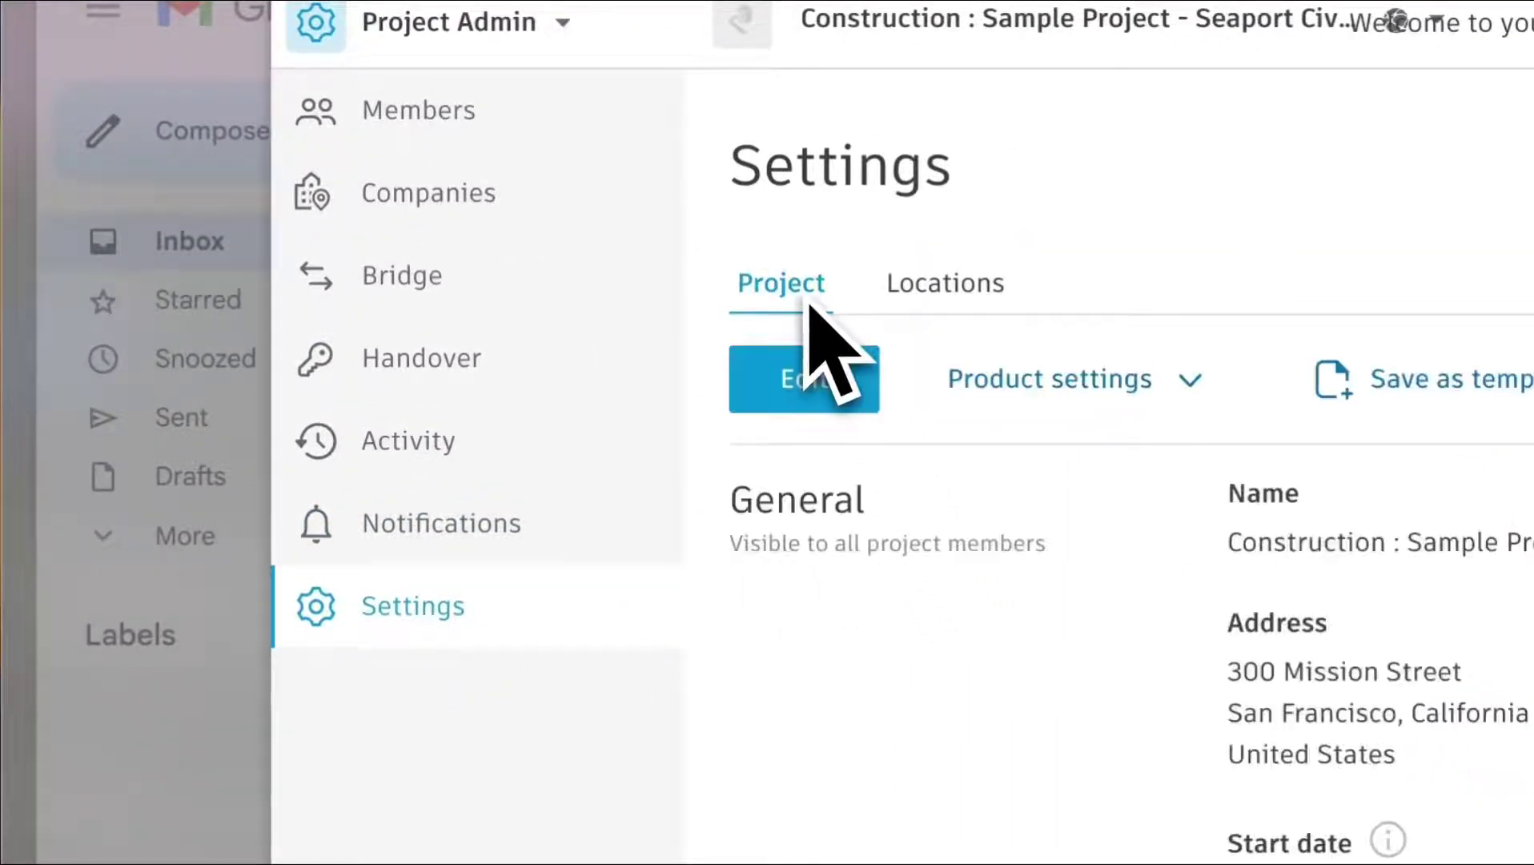
{"action": "left_click", "coordinate": [957, 282]}
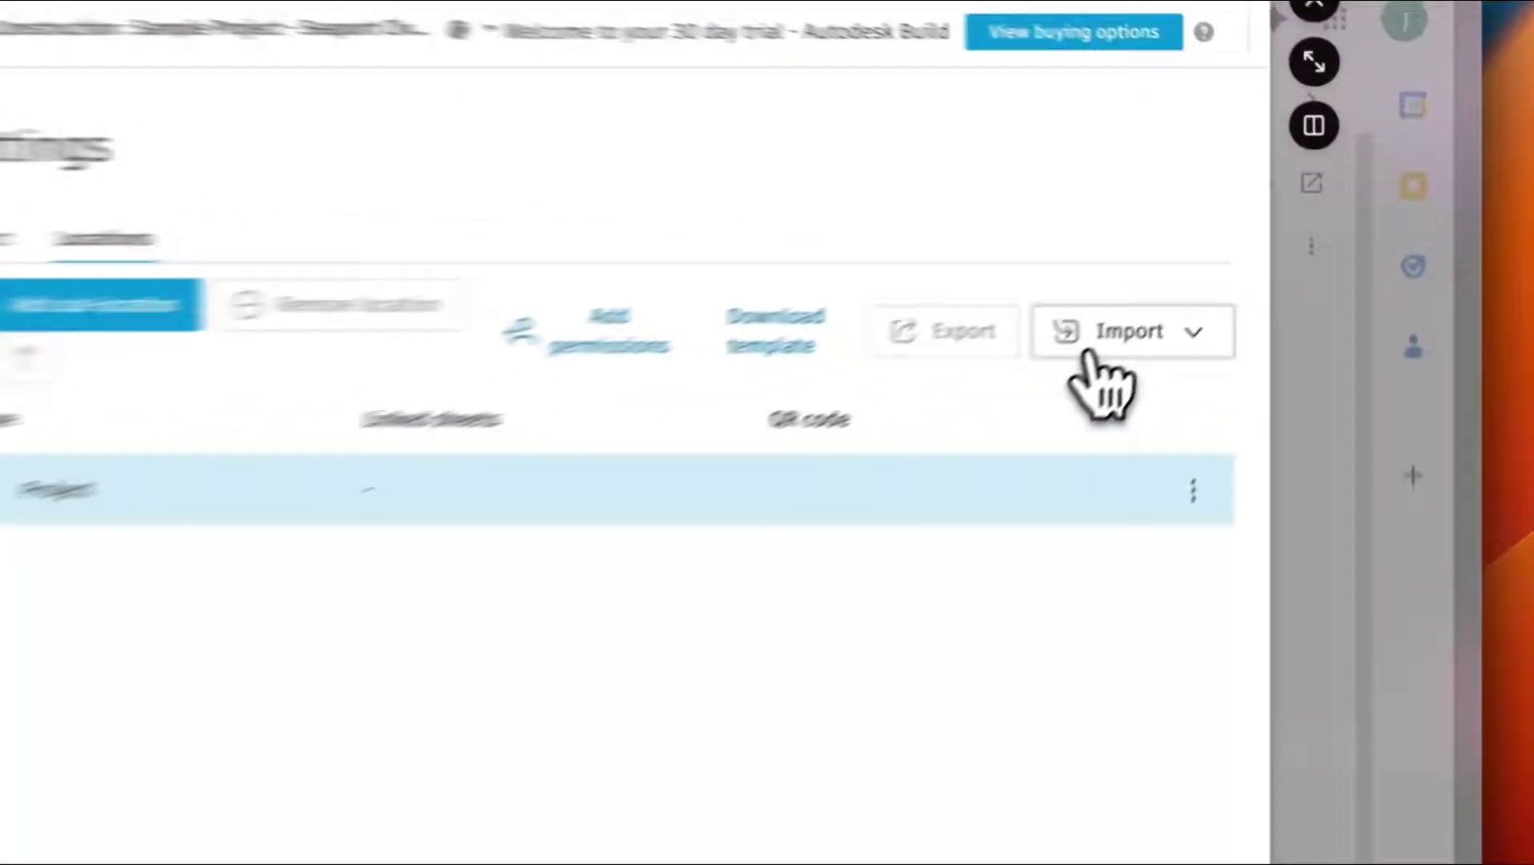
{"action": "left_click", "coordinate": [1195, 274]}
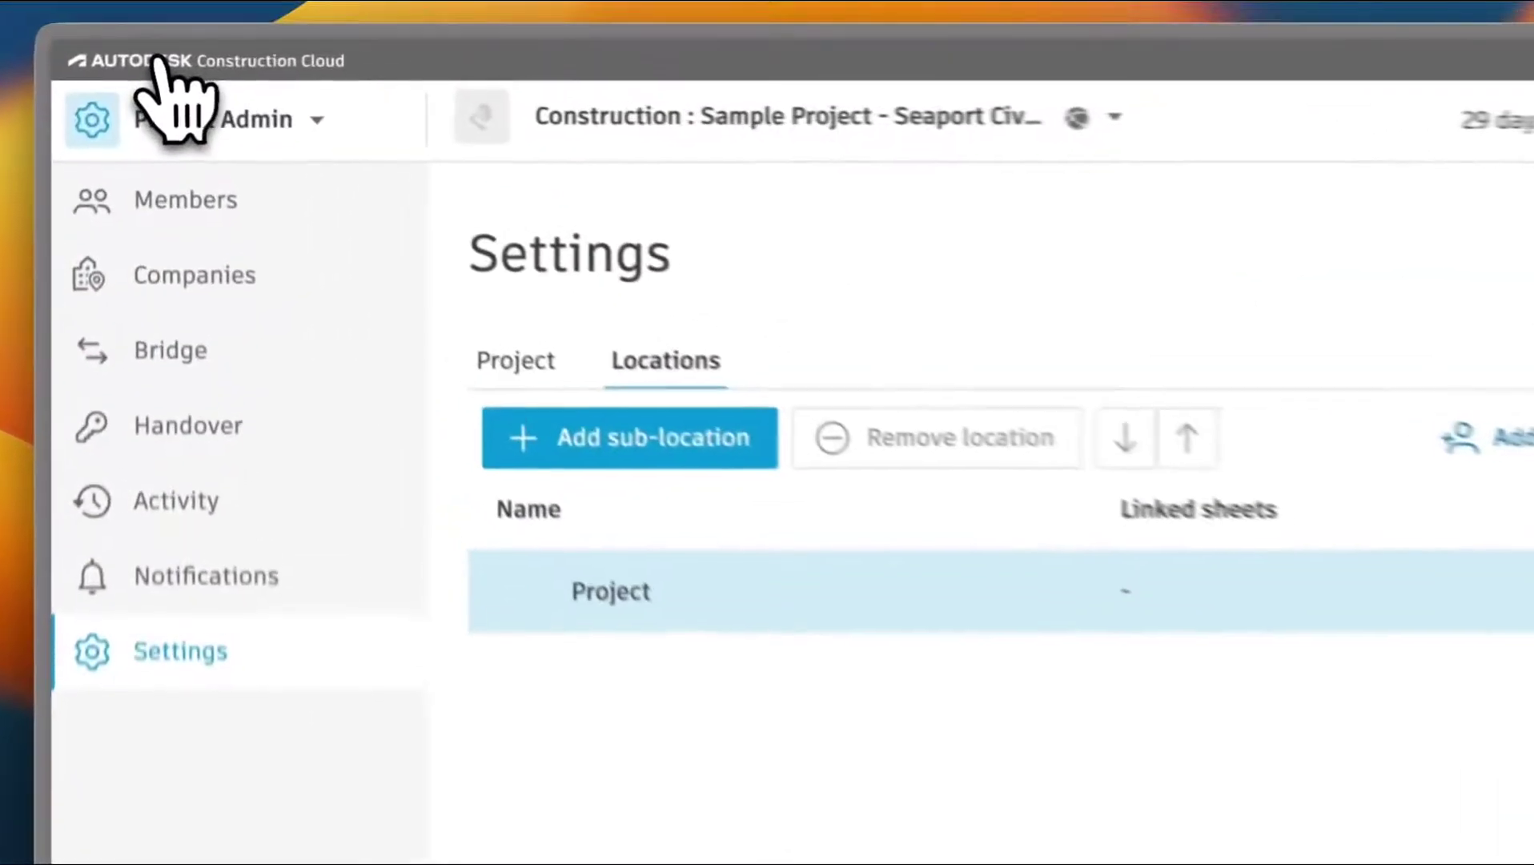
Open the Seaport Civic sample project in Cost Management, check the empty Project Templates, and return to Projects
{"action": "left_click", "coordinate": [171, 44]}
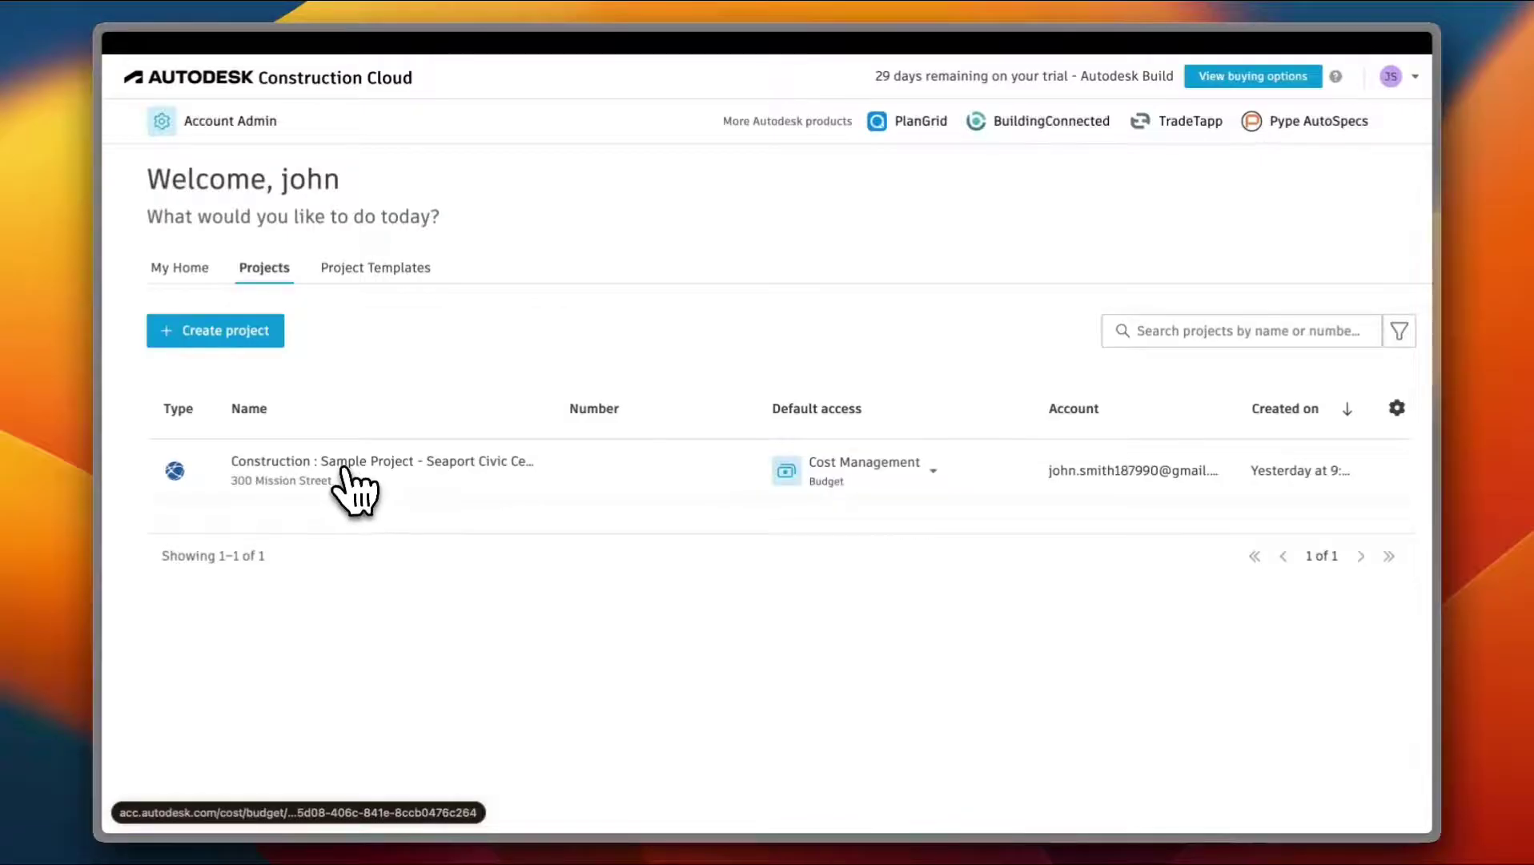
{"action": "left_click", "coordinate": [456, 463]}
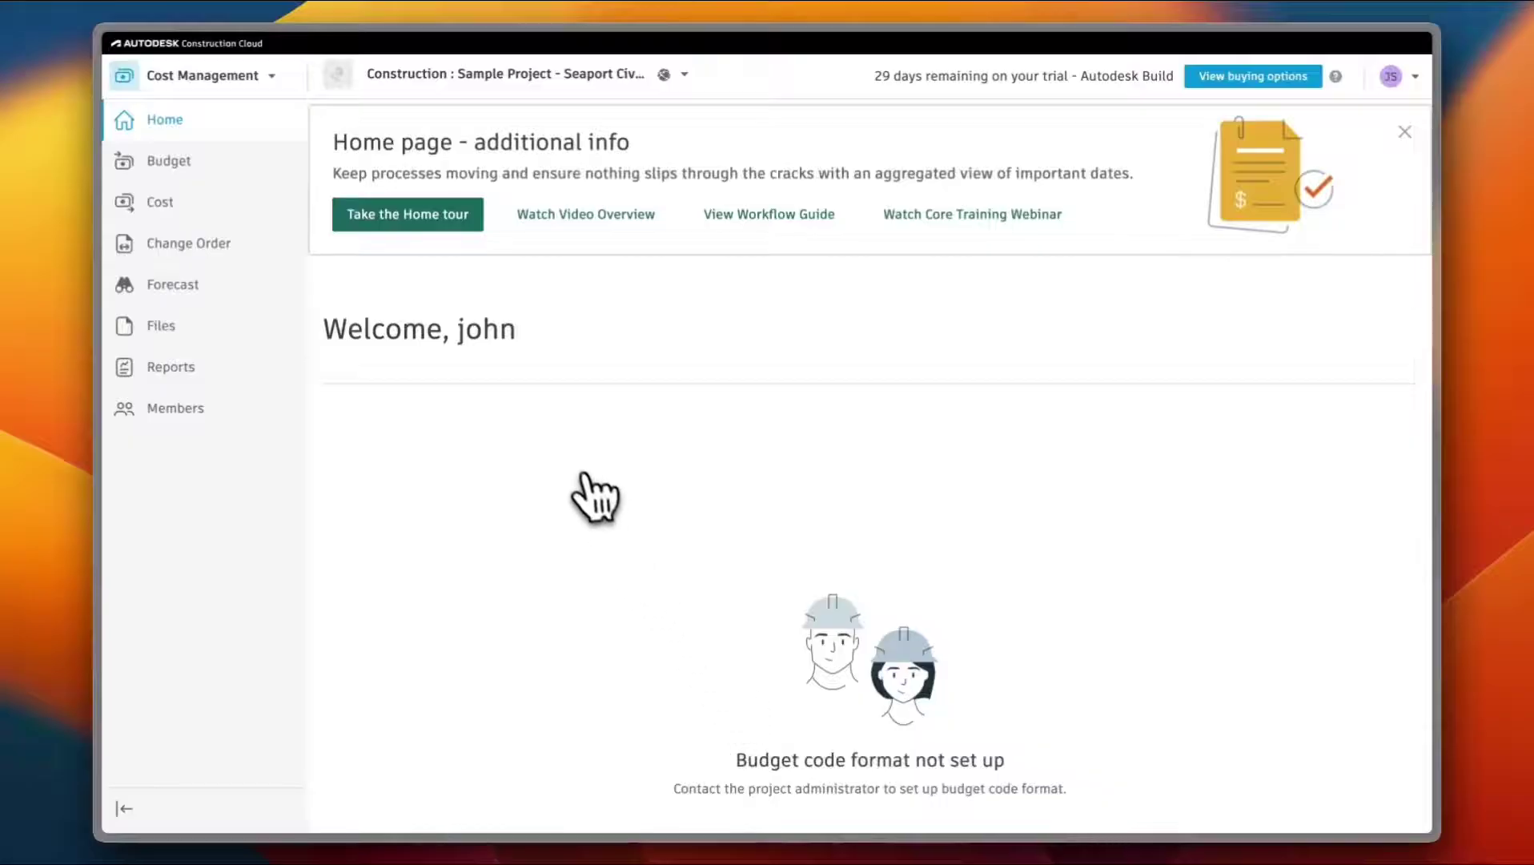
{"action": "left_click", "coordinate": [191, 55]}
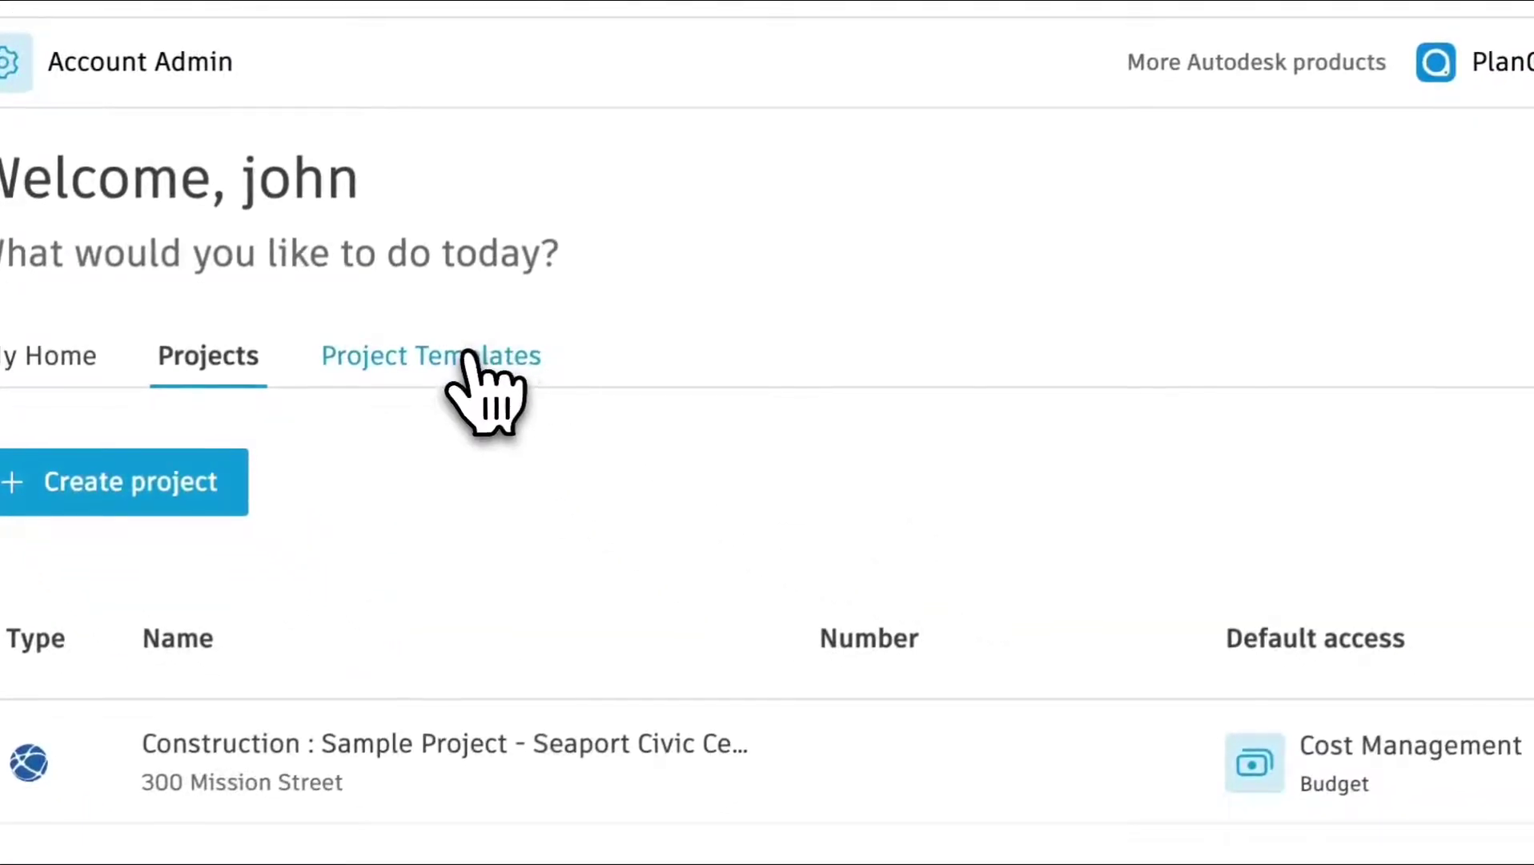
{"action": "left_click", "coordinate": [473, 362]}
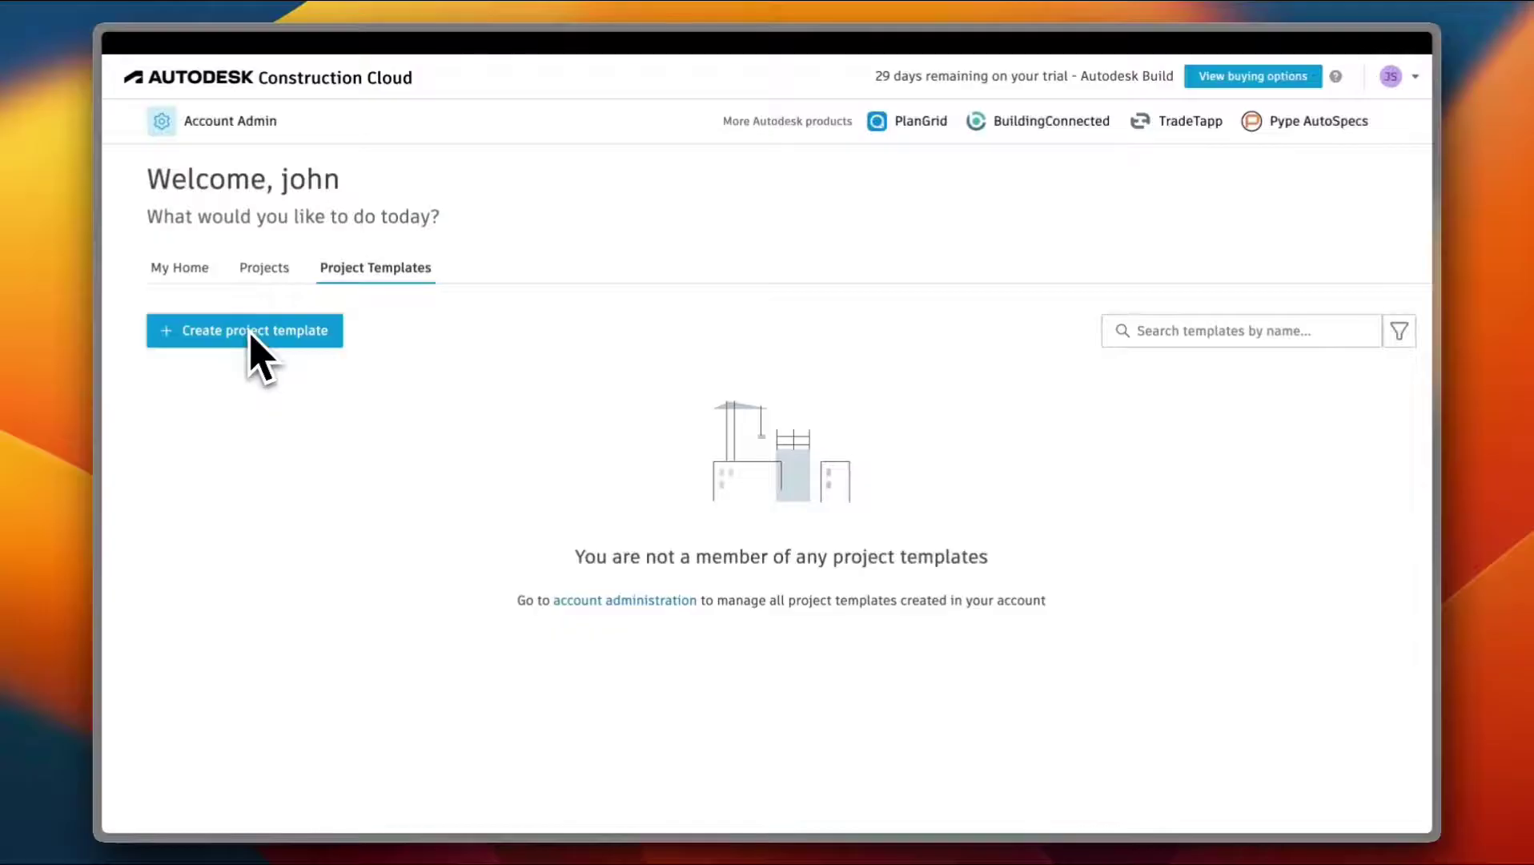
{"action": "left_click", "coordinate": [264, 269]}
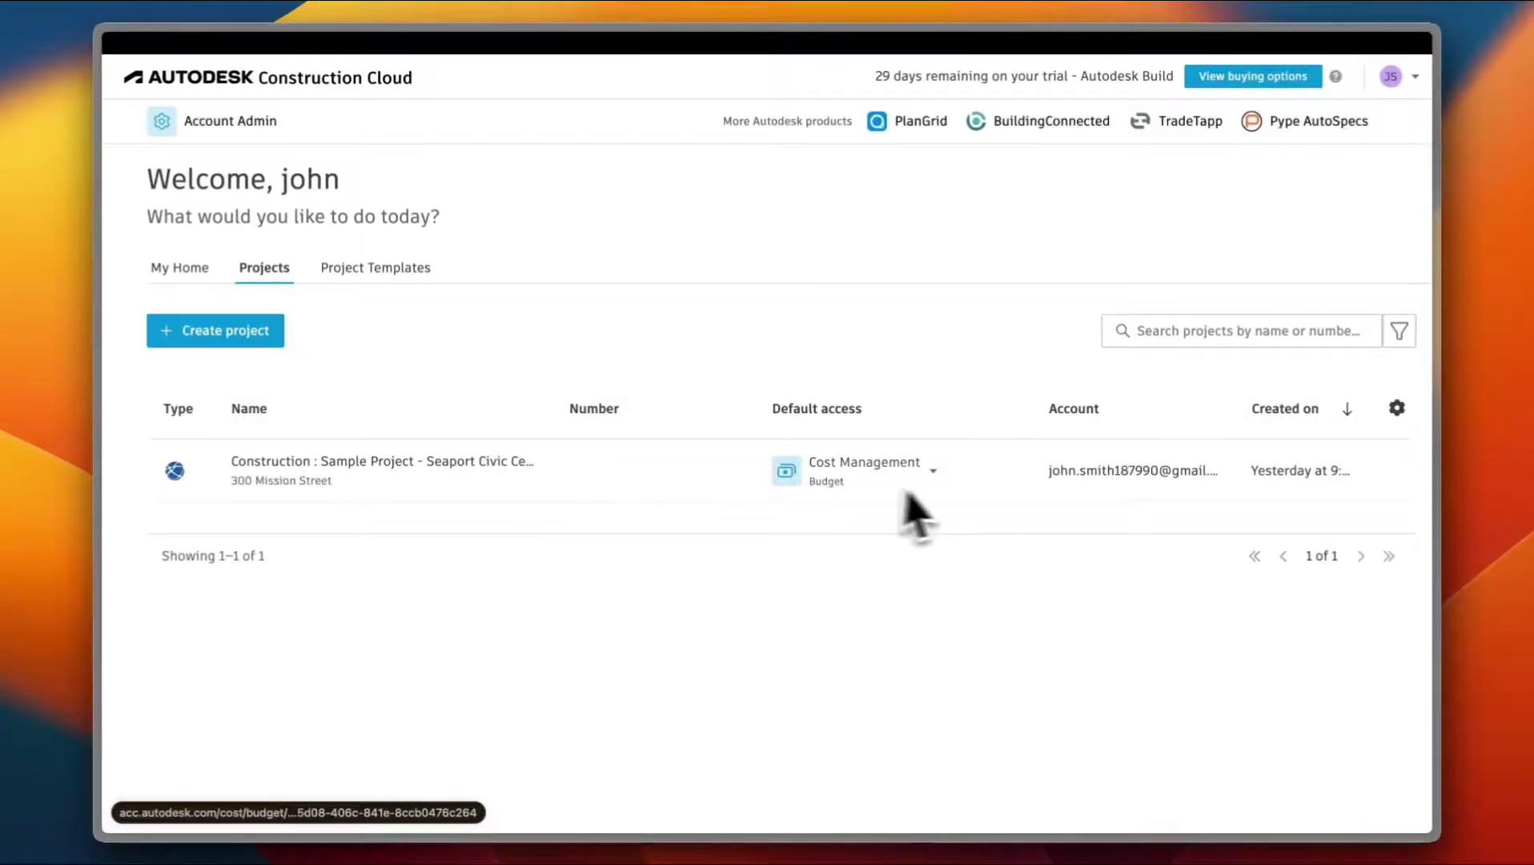
Browse the My Home dashboard's zero assigned issues, RFIs and submittals and its projects map
{"action": "left_click", "coordinate": [179, 268]}
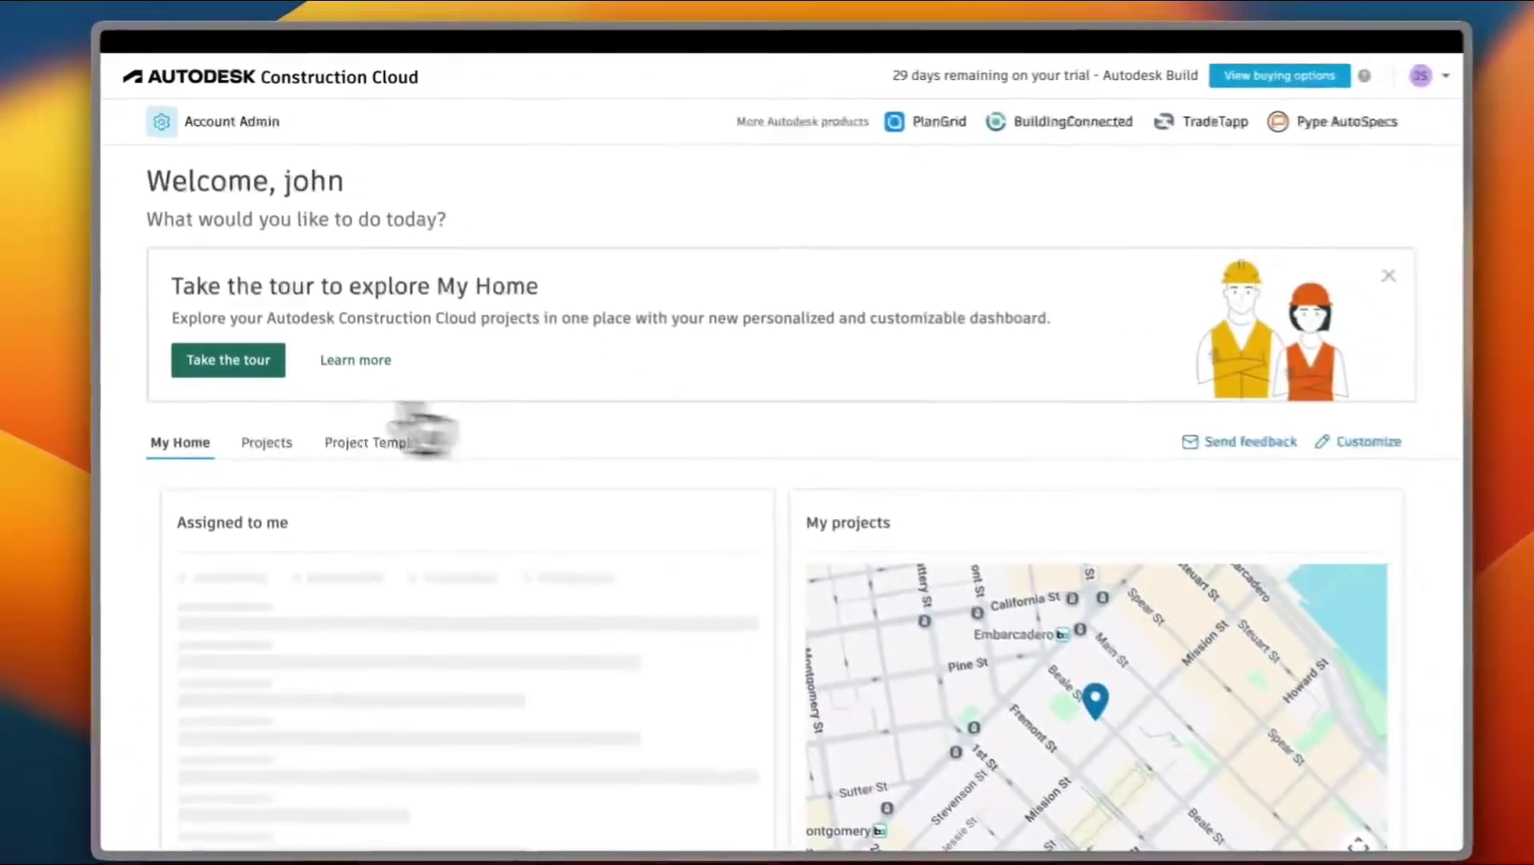
{"action": "scroll", "coordinate": [512, 385], "scroll_direction": "down", "scroll_amount": 3}
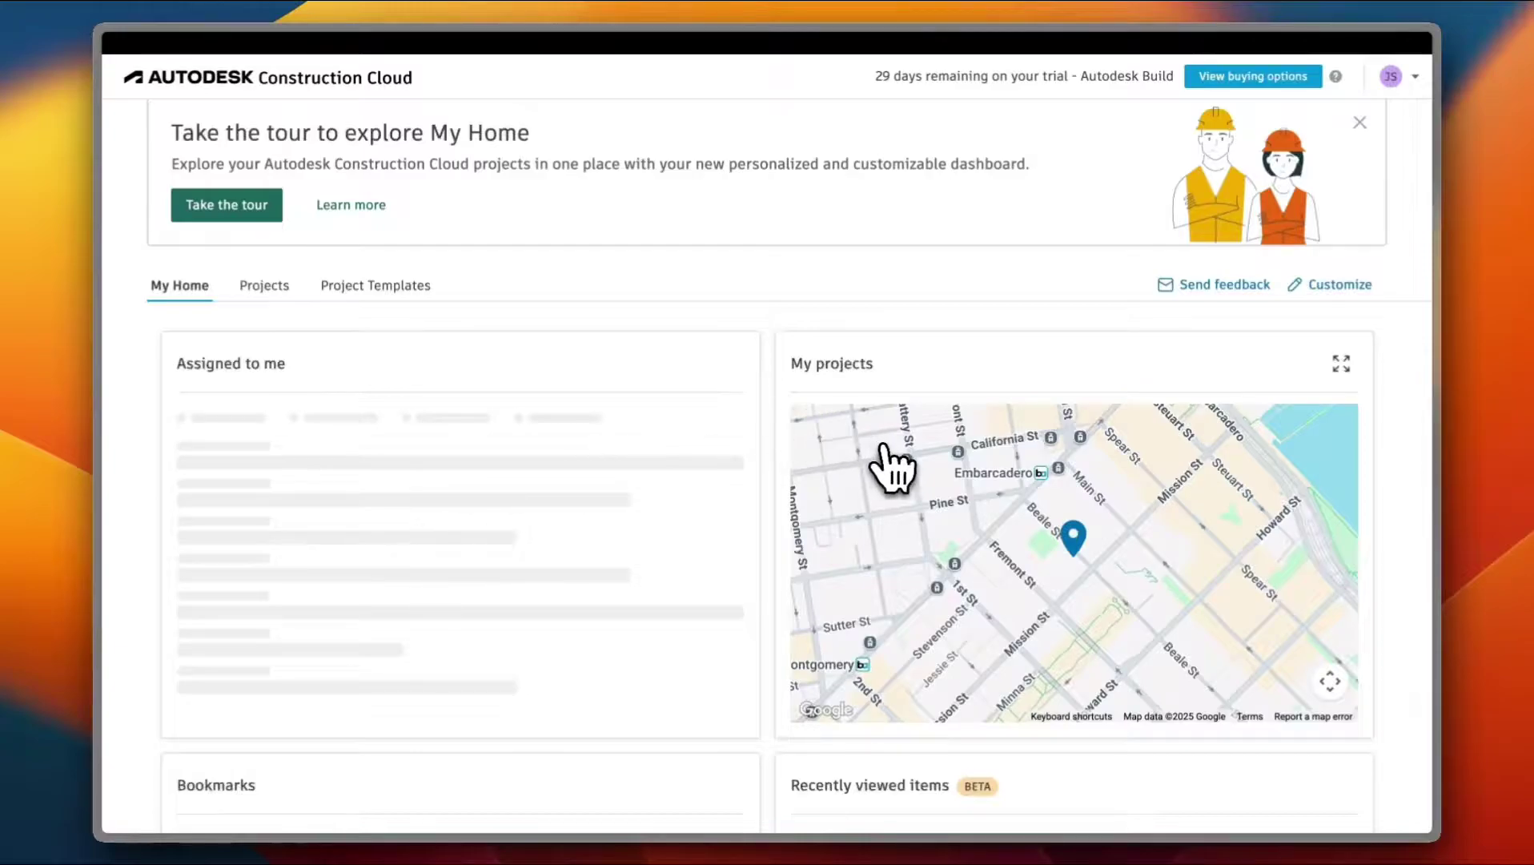
{"action": "scroll", "coordinate": [885, 453], "scroll_direction": "down", "scroll_amount": 5}
{"action": "scroll", "coordinate": [774, 610], "scroll_direction": "down", "scroll_amount": 4}
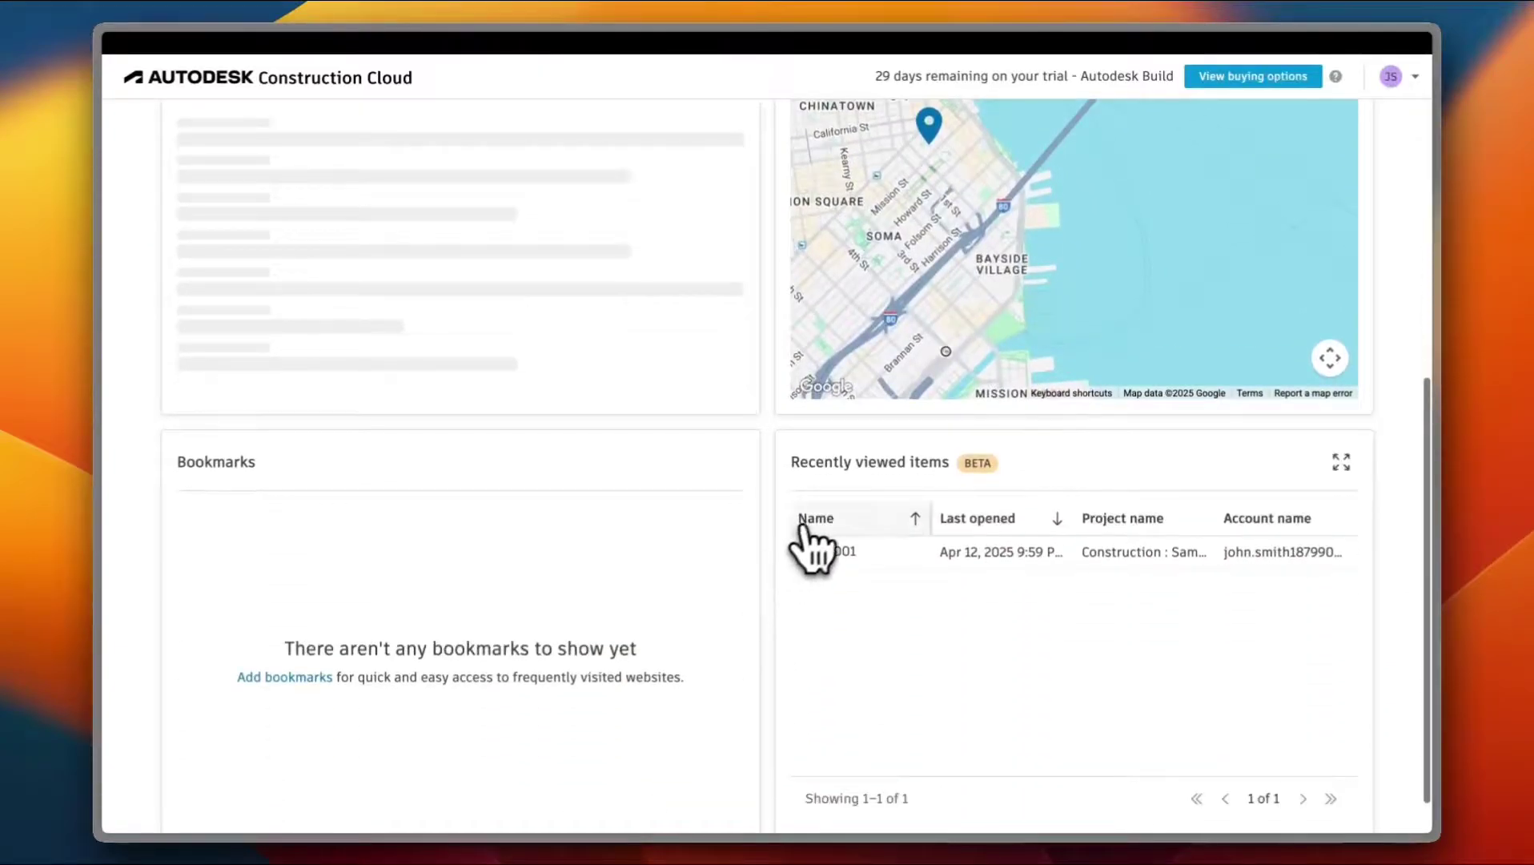
{"action": "scroll", "coordinate": [612, 621], "scroll_direction": "down", "scroll_amount": 1}
{"action": "scroll", "coordinate": [613, 624], "scroll_direction": "up", "scroll_amount": 8}
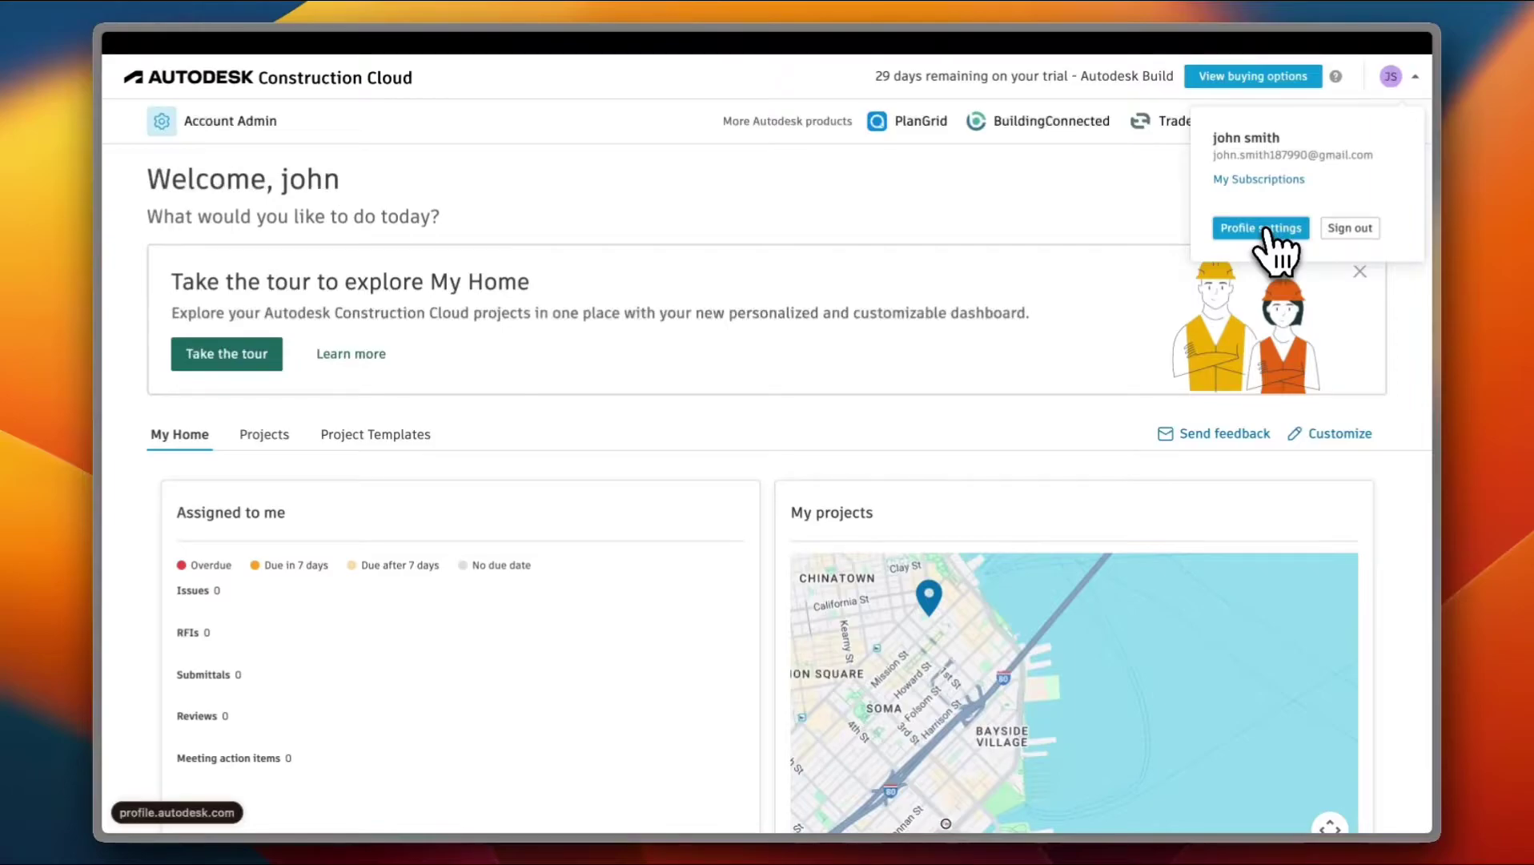
{"action": "left_click", "coordinate": [664, 235]}
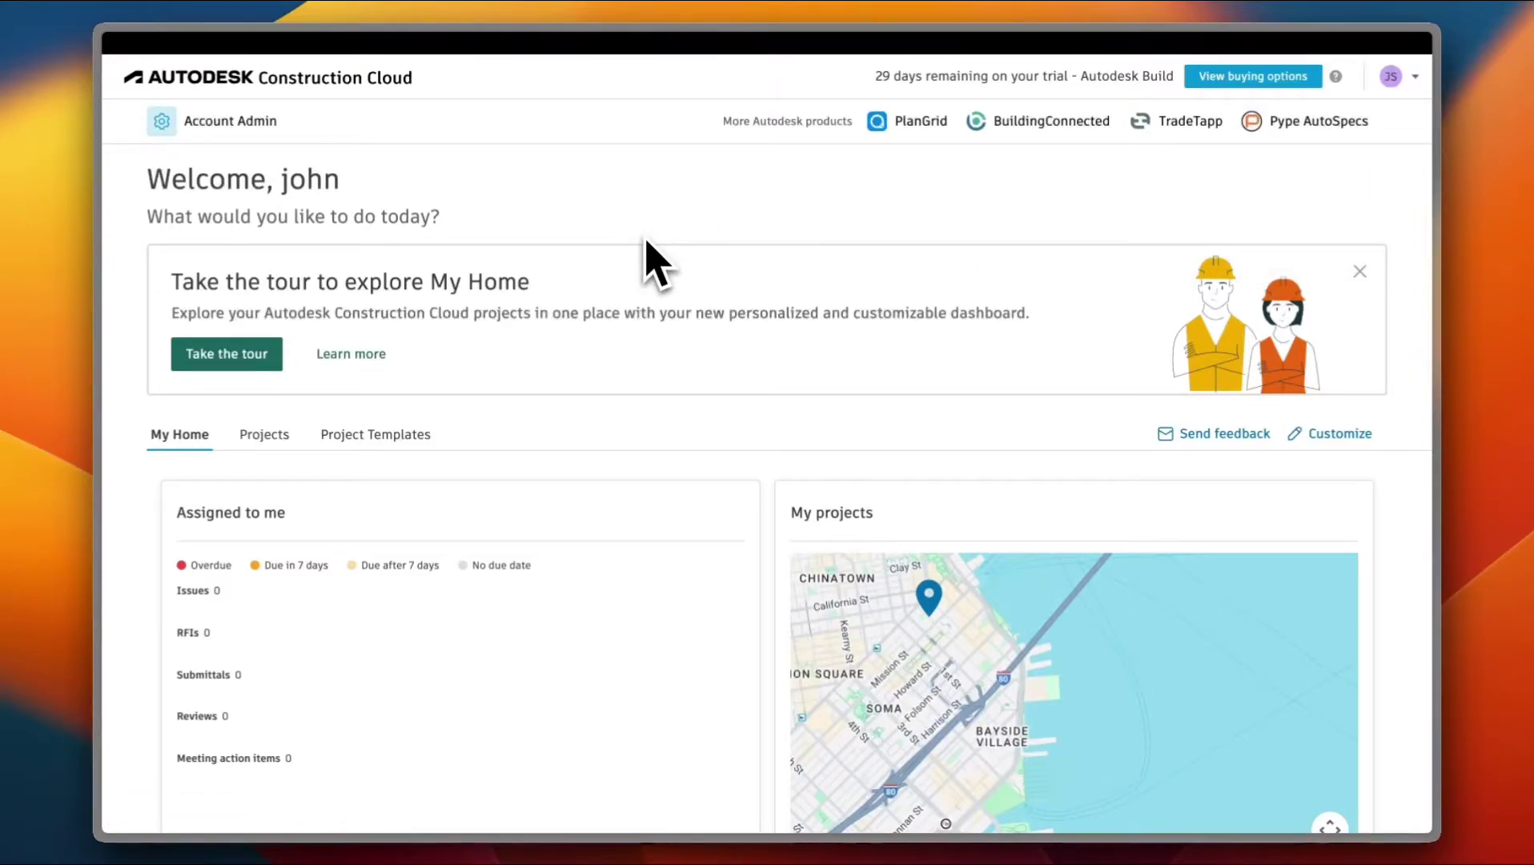